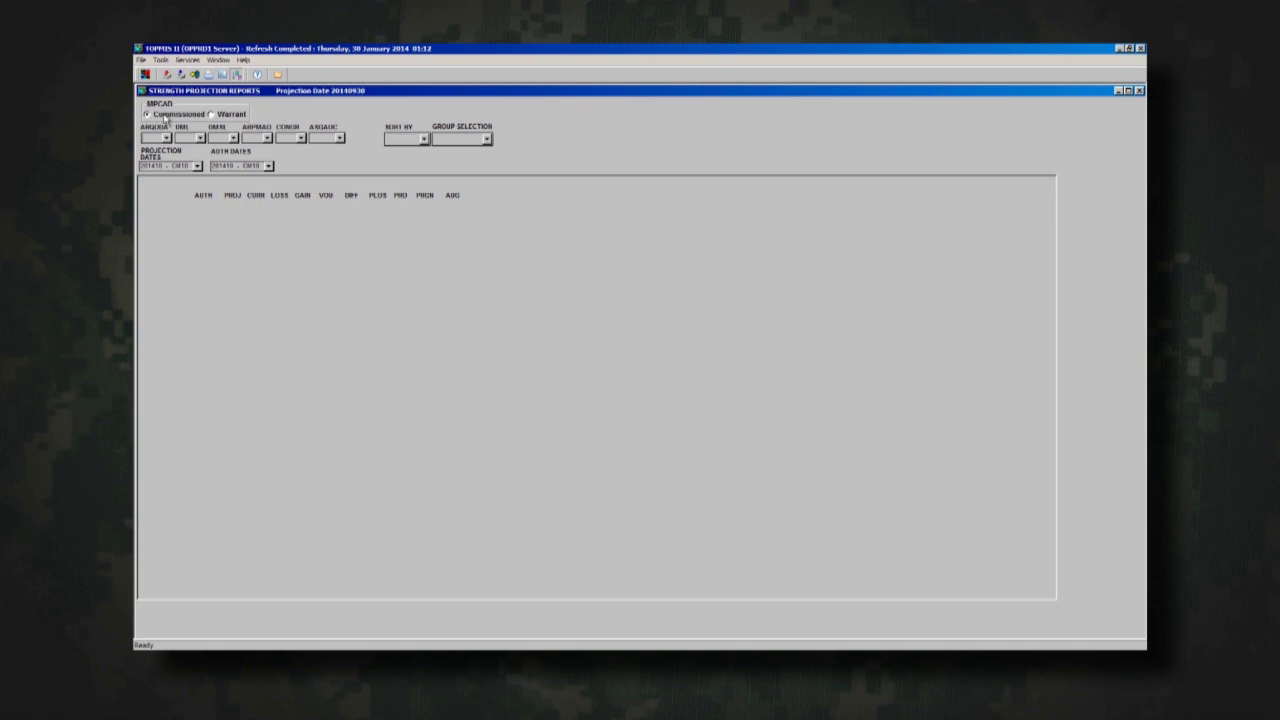
Select the Commissioned category after checking the Warrant one, and set the ARQODA filter to FC (FORSCOM).
click(226, 116)
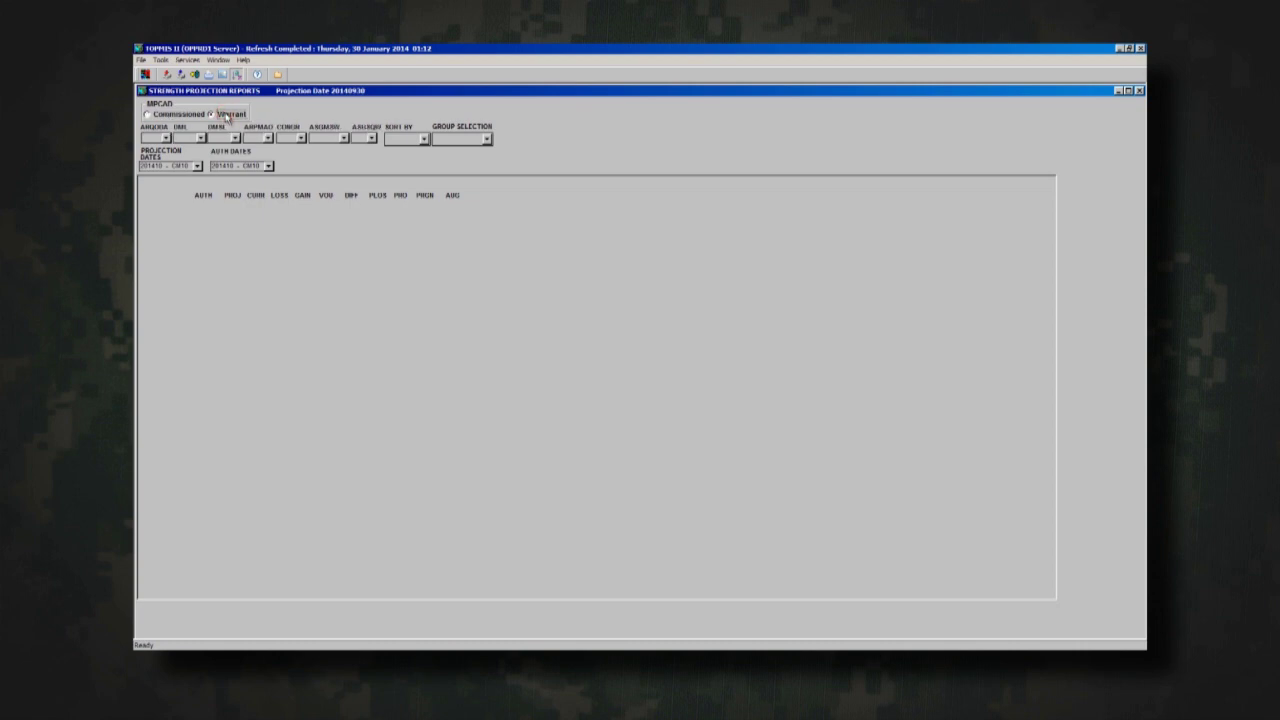
click(184, 116)
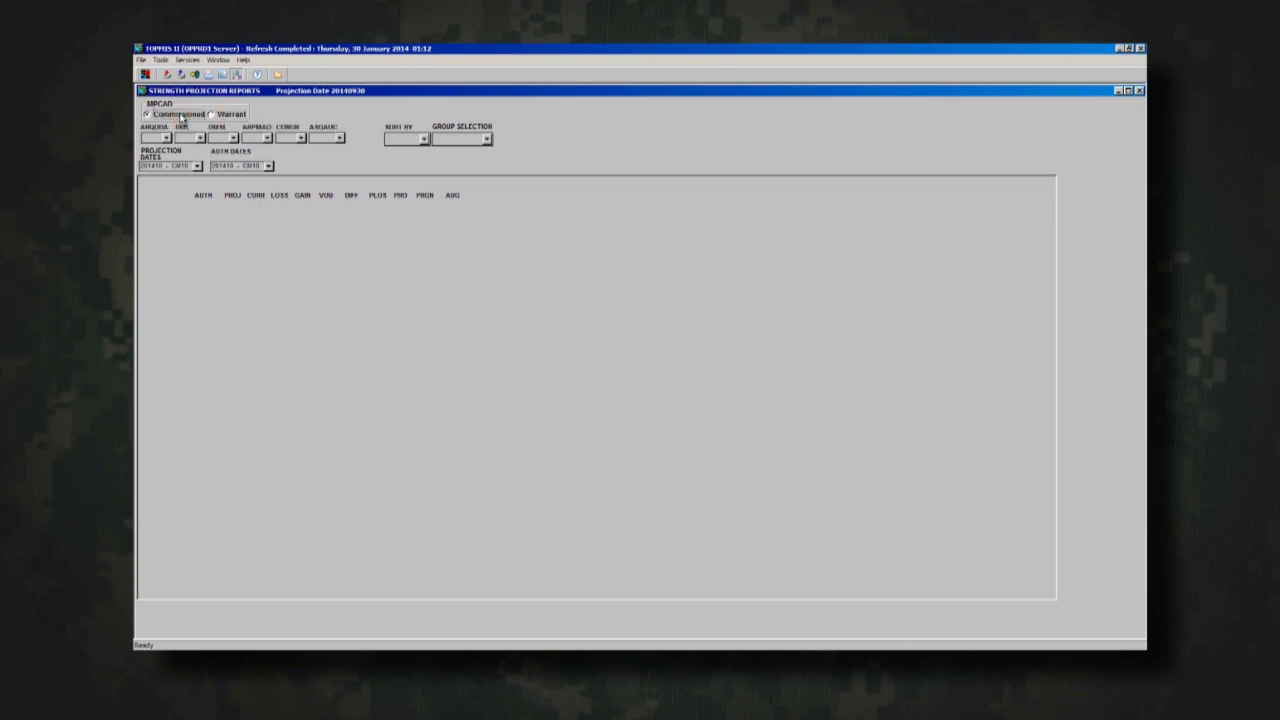
click(167, 139)
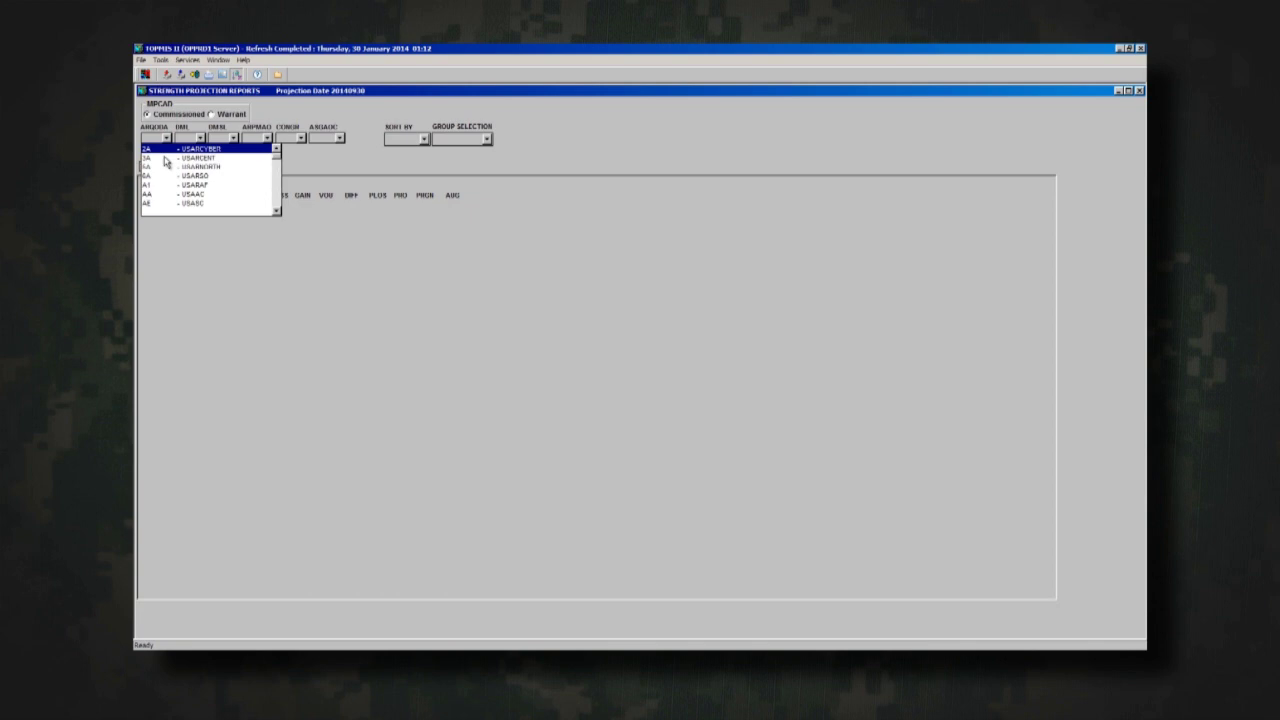
click(160, 137)
click(160, 137)
text(FC)
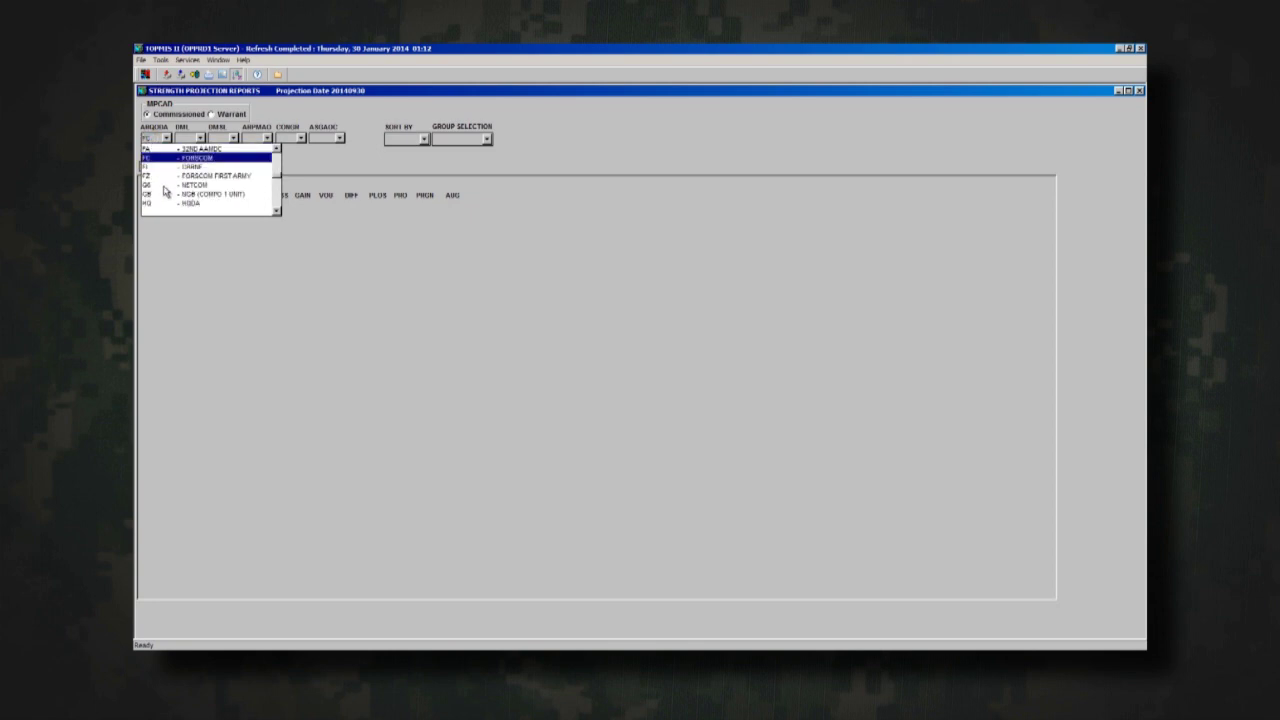
click(184, 134)
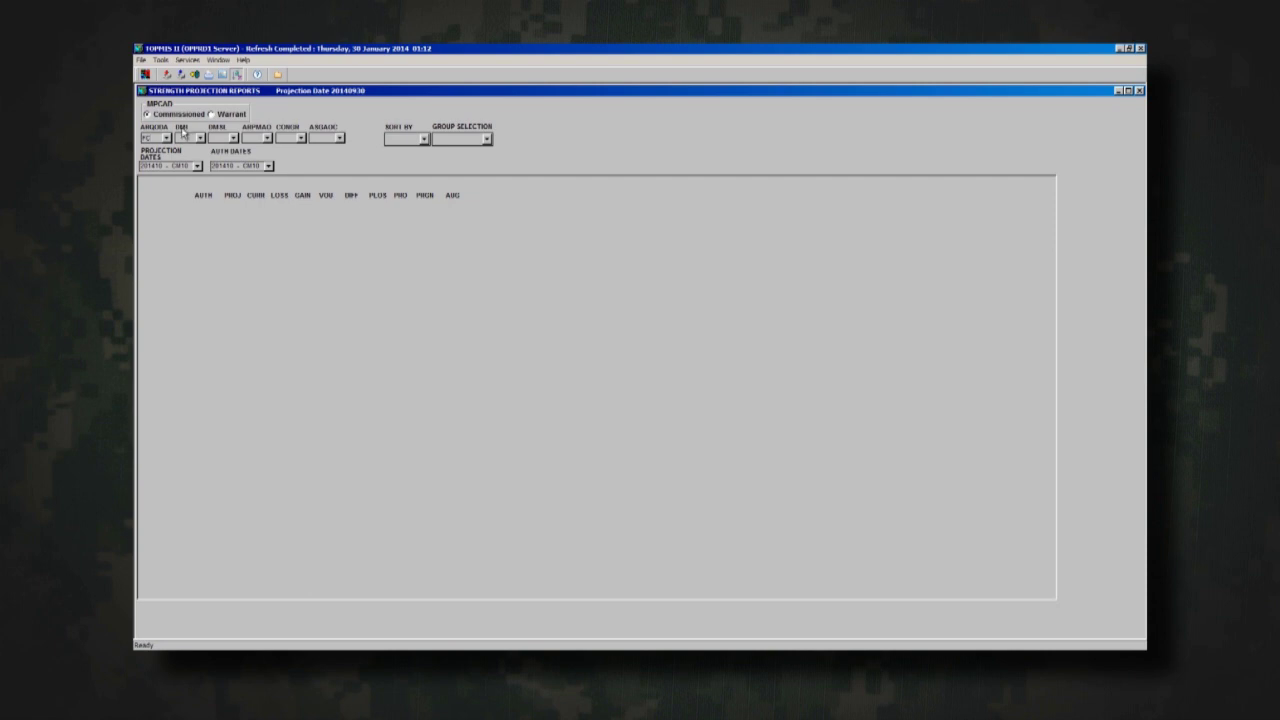
Set the DML filter to 10M (10th Mountain Division) and the DMSL filter to 11M (1st Brigade Combat Team, IBCT).
click(200, 138)
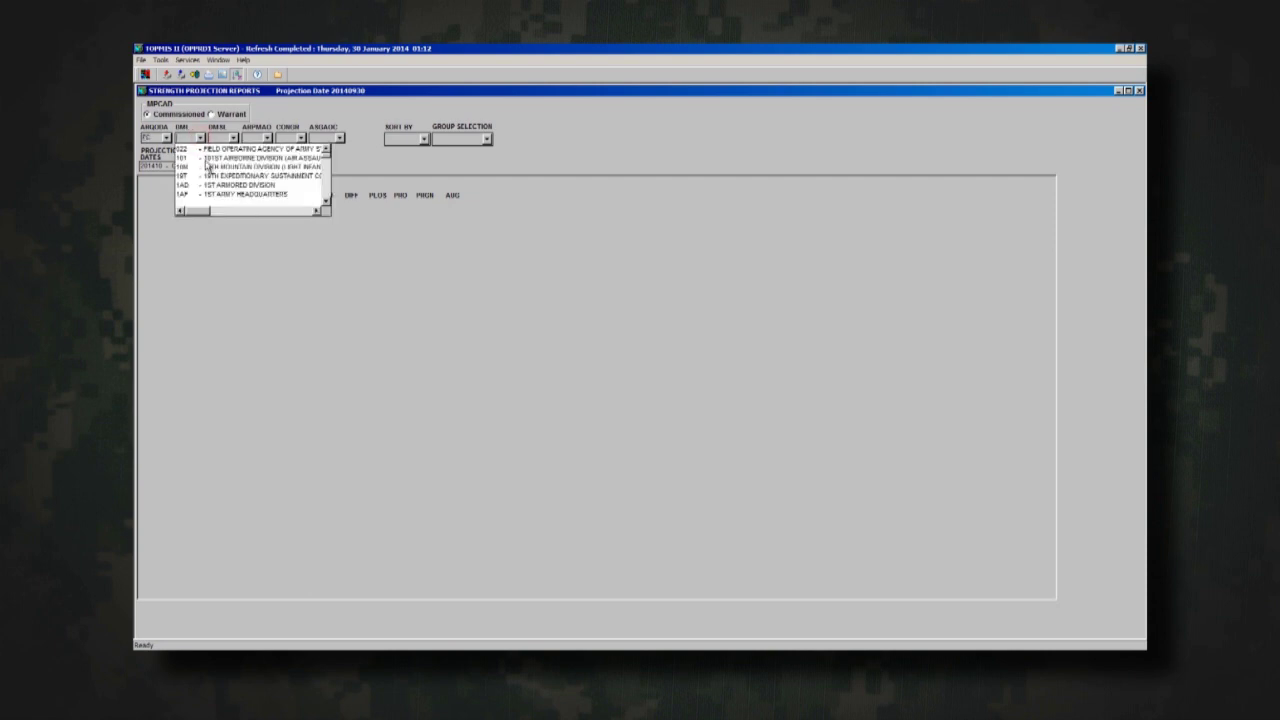
click(207, 167)
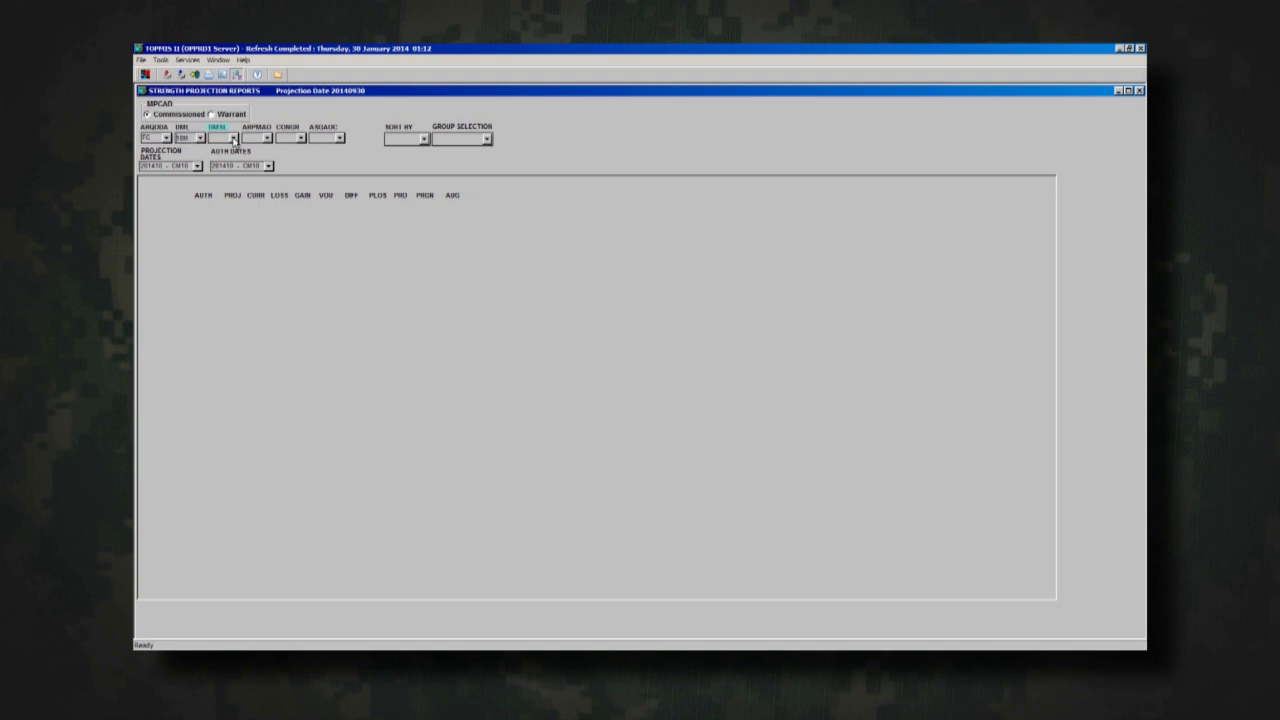
click(233, 139)
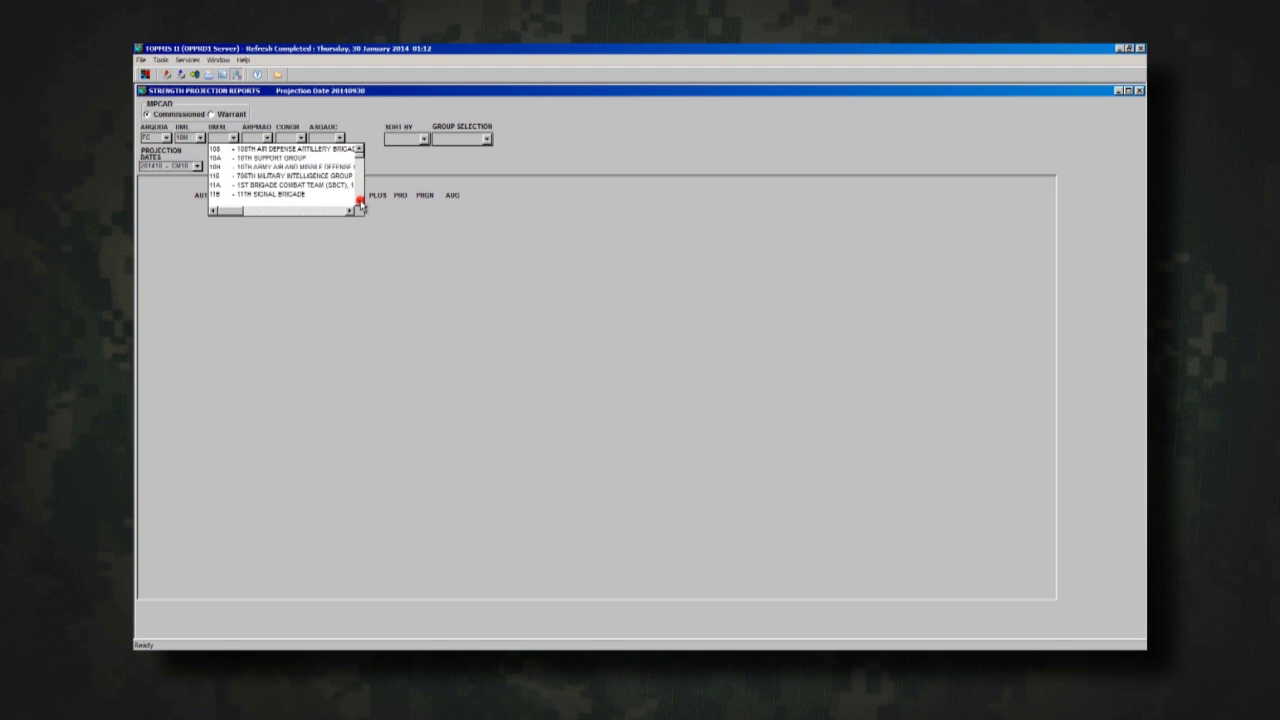
click(360, 202)
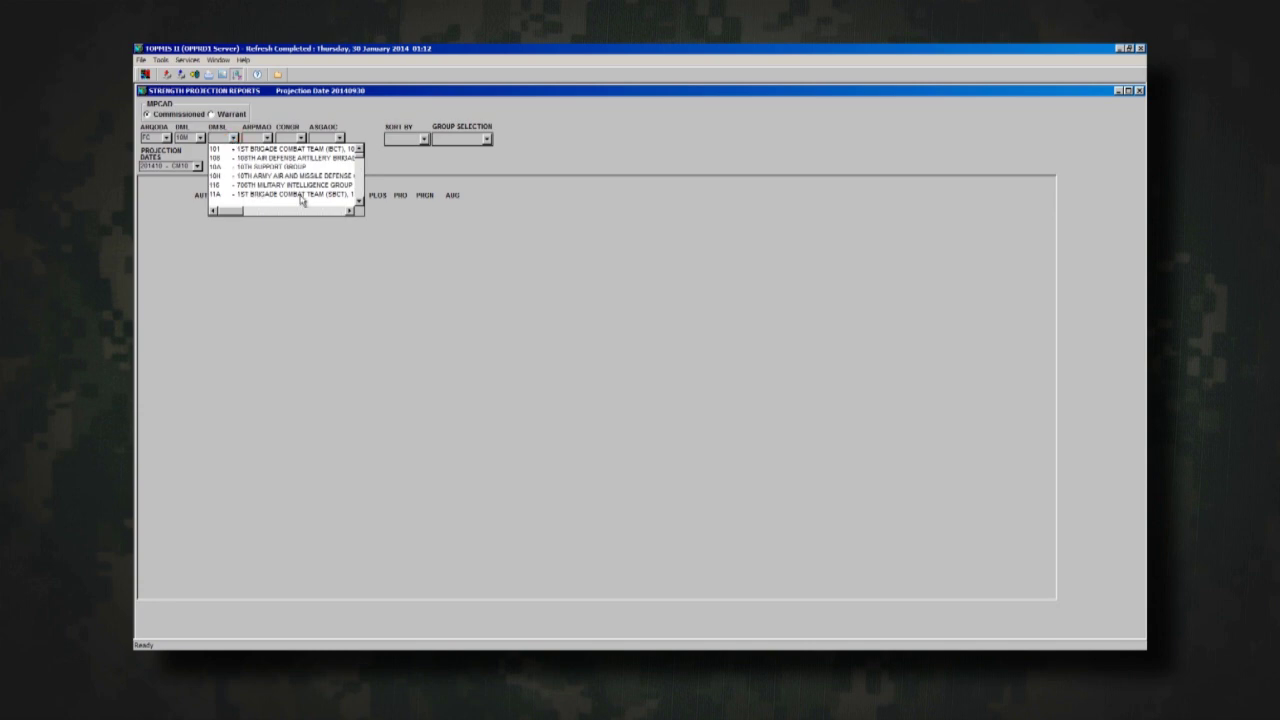
click(359, 202)
click(359, 202)
click(359, 202)
click(359, 202)
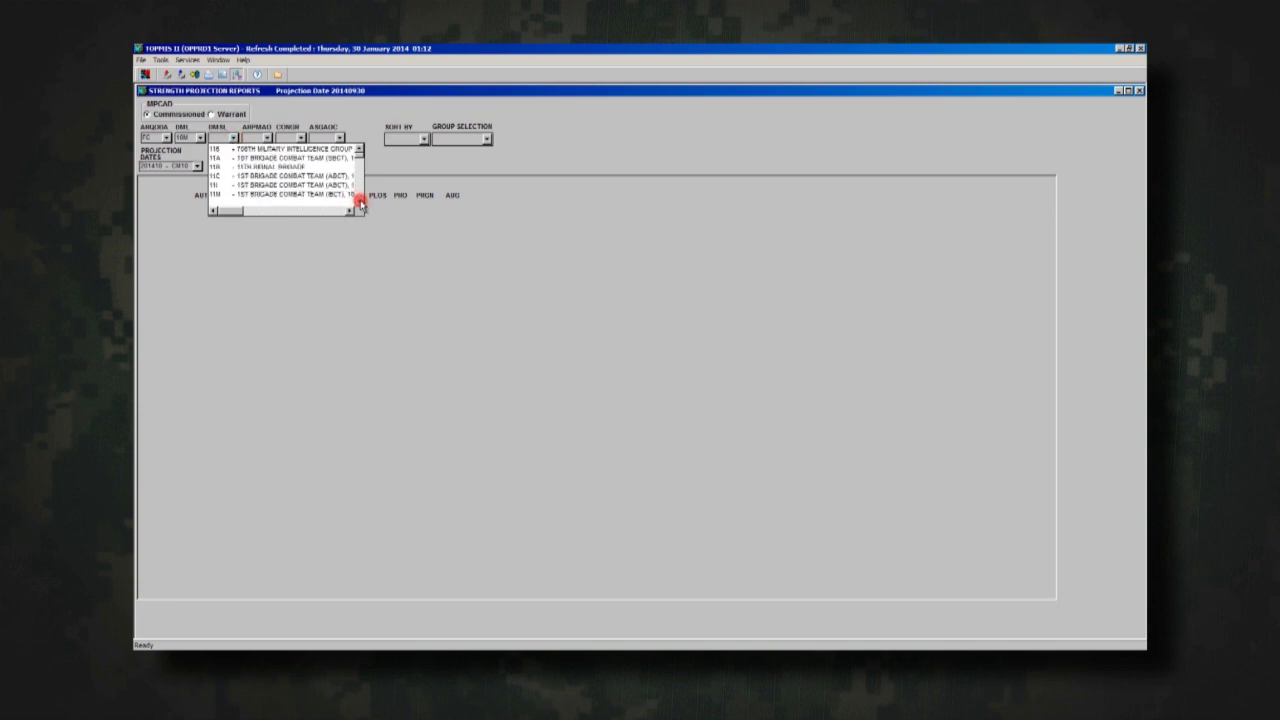
click(305, 196)
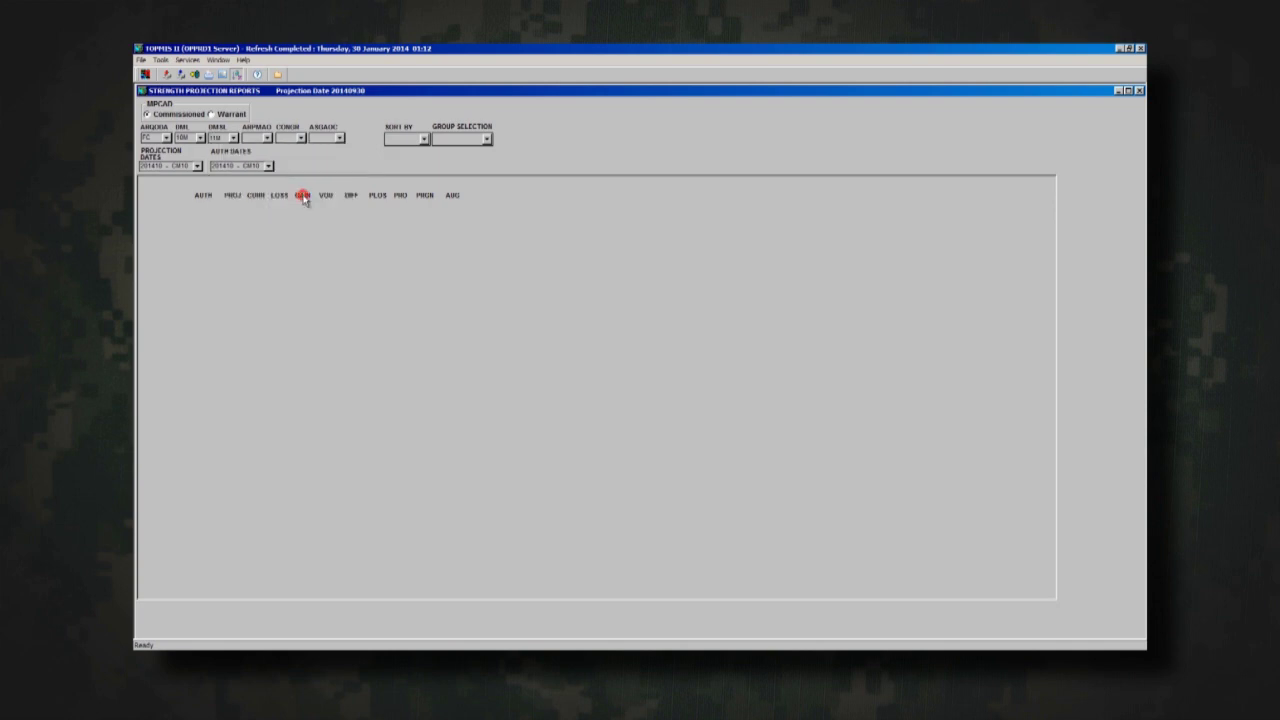
Set the ARPMAO filter to NR (Ft Drum, NY) and the CONGR filter to Major.
click(266, 138)
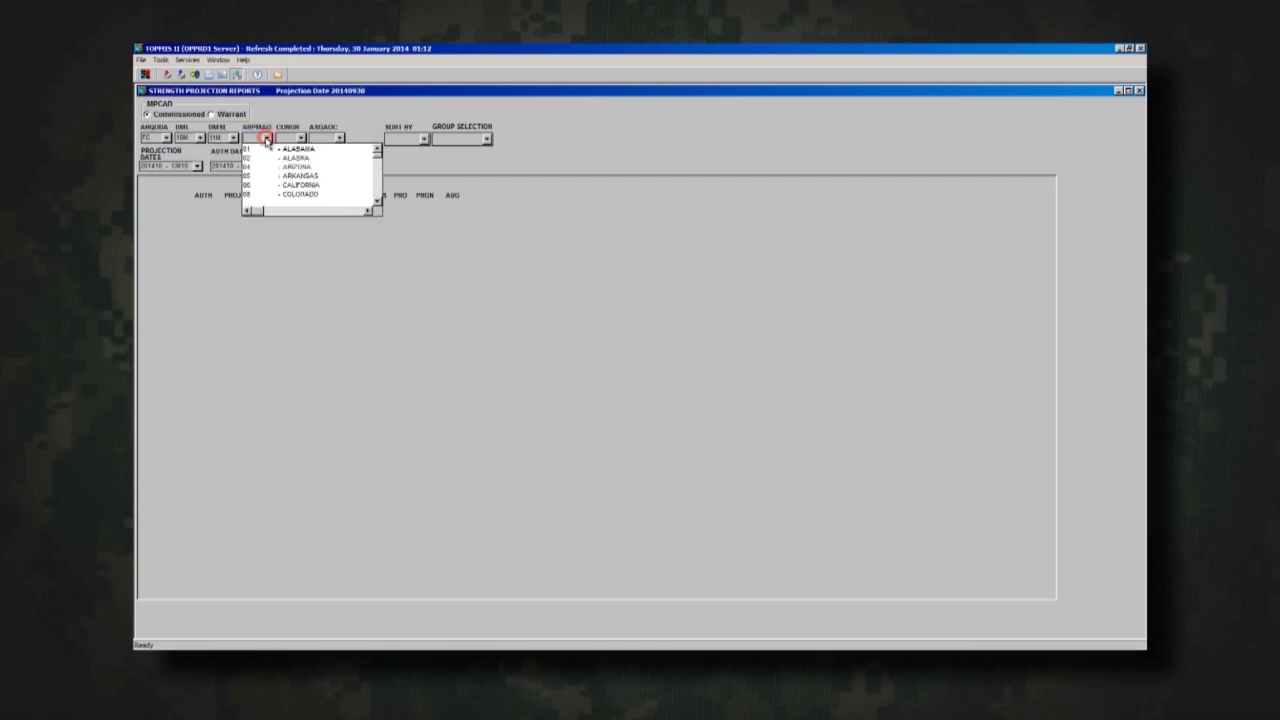
text(gs)
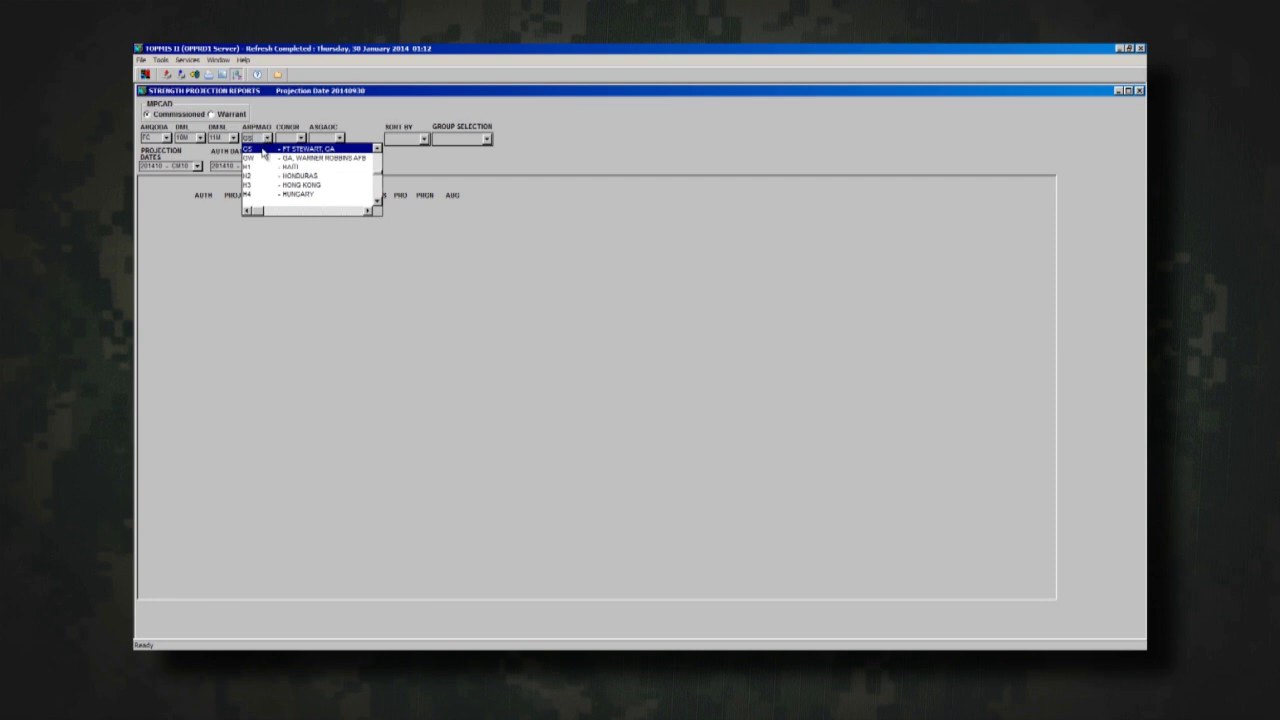
scroll(263, 152, down, 10)
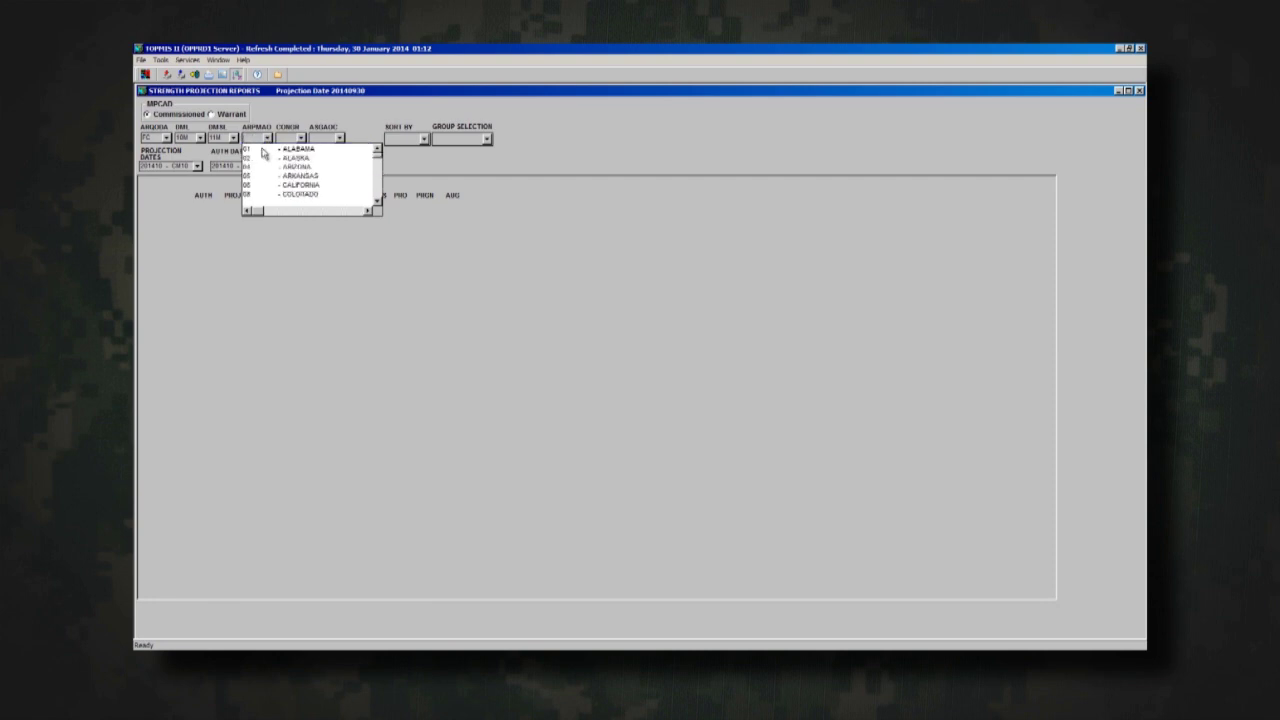
scroll(263, 152, down, 3)
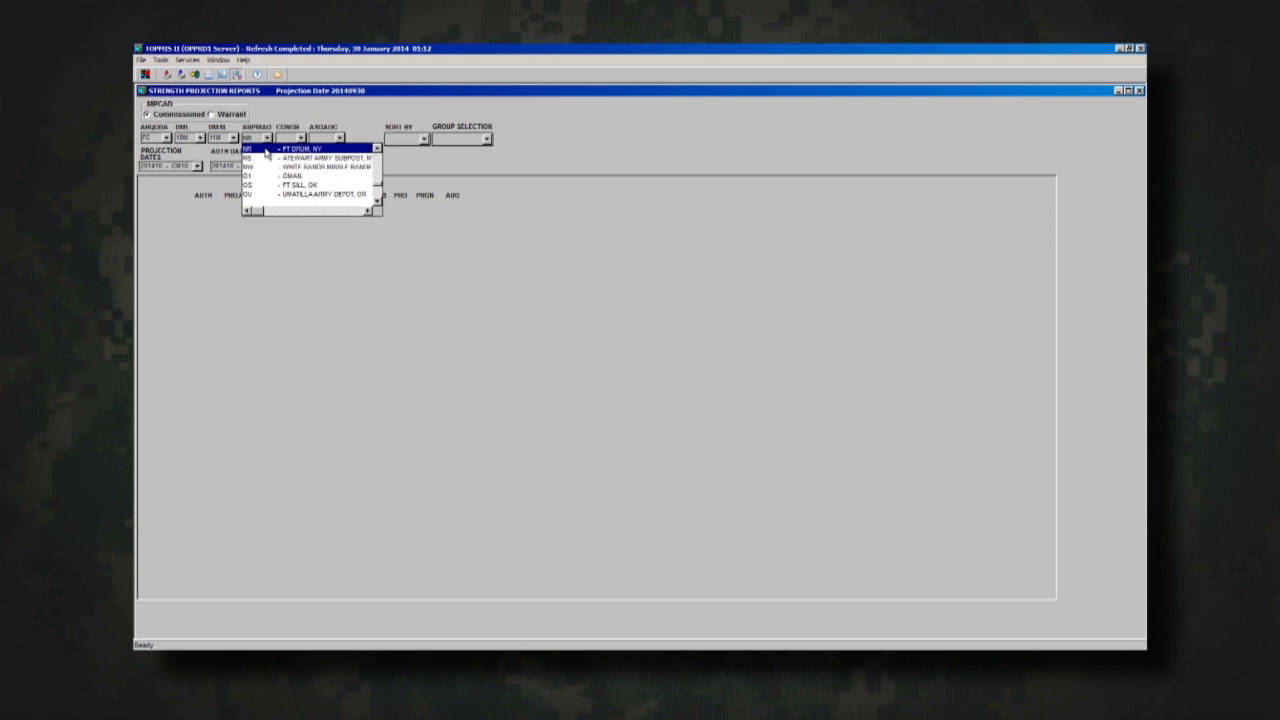
click(266, 151)
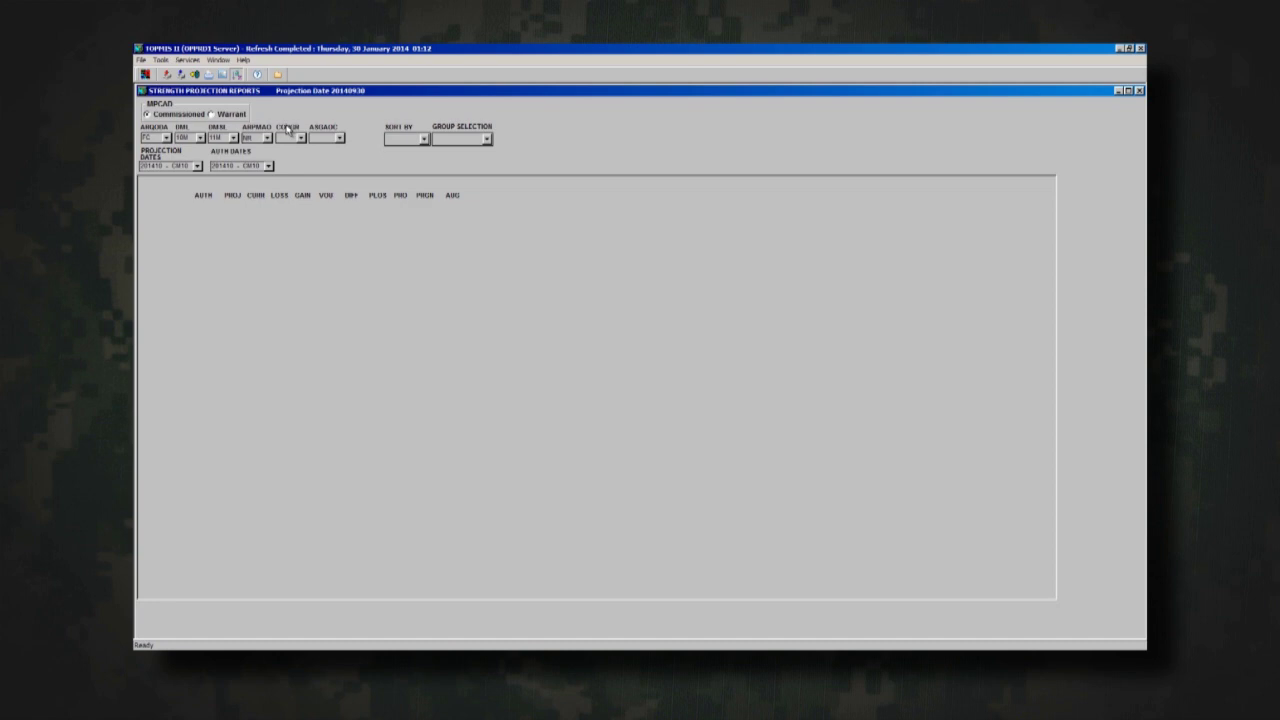
click(300, 138)
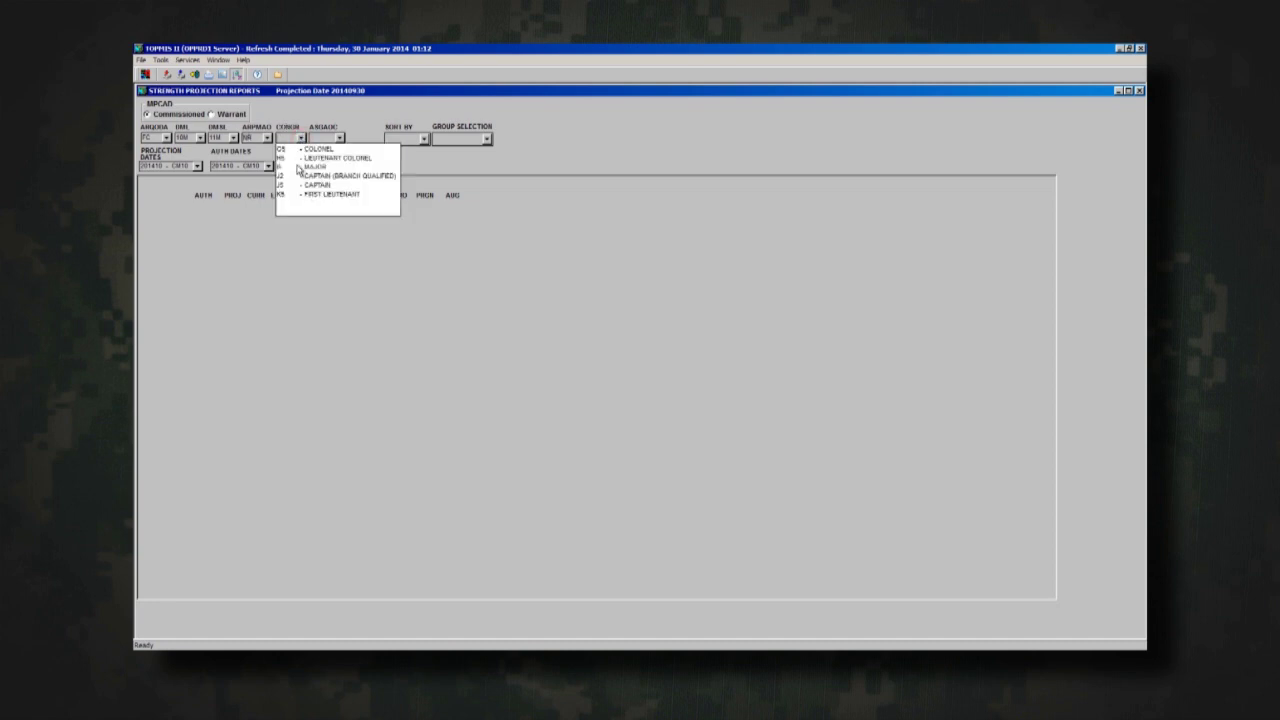
click(297, 168)
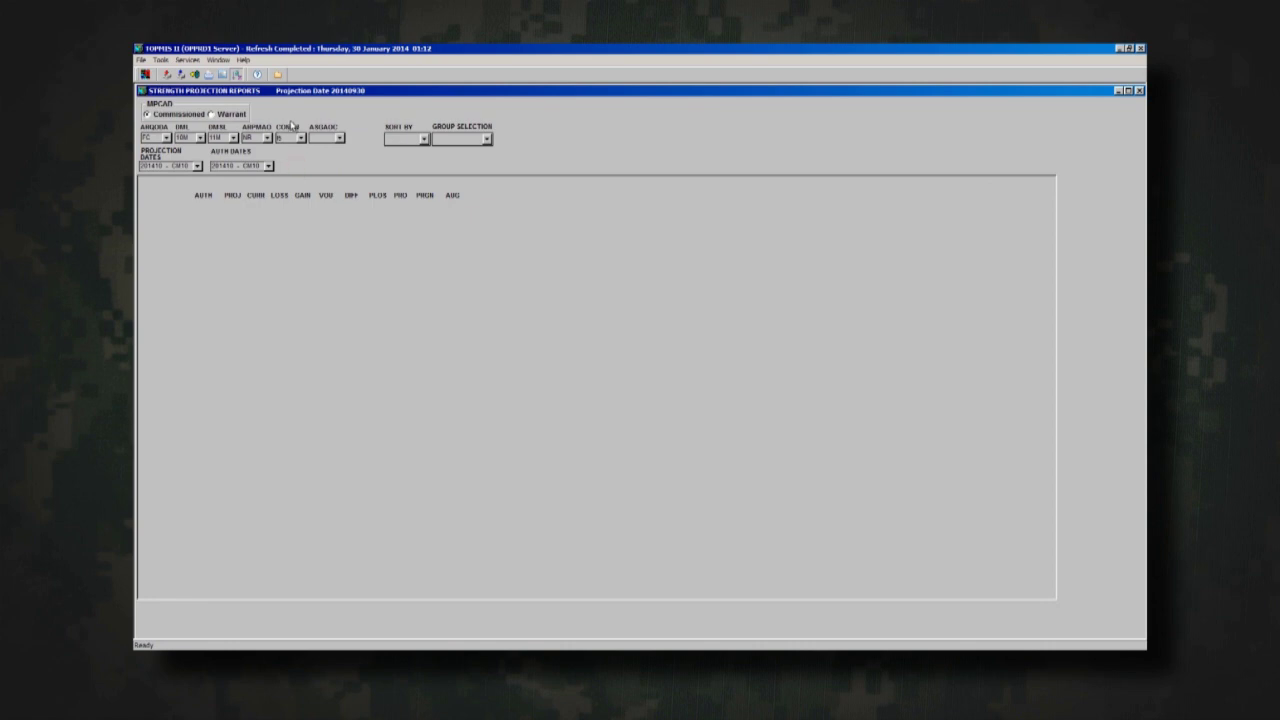
Switch to Warrant officers, choose Chief Warrant Officer Four as the CONGR, and return to Commissioned.
click(222, 115)
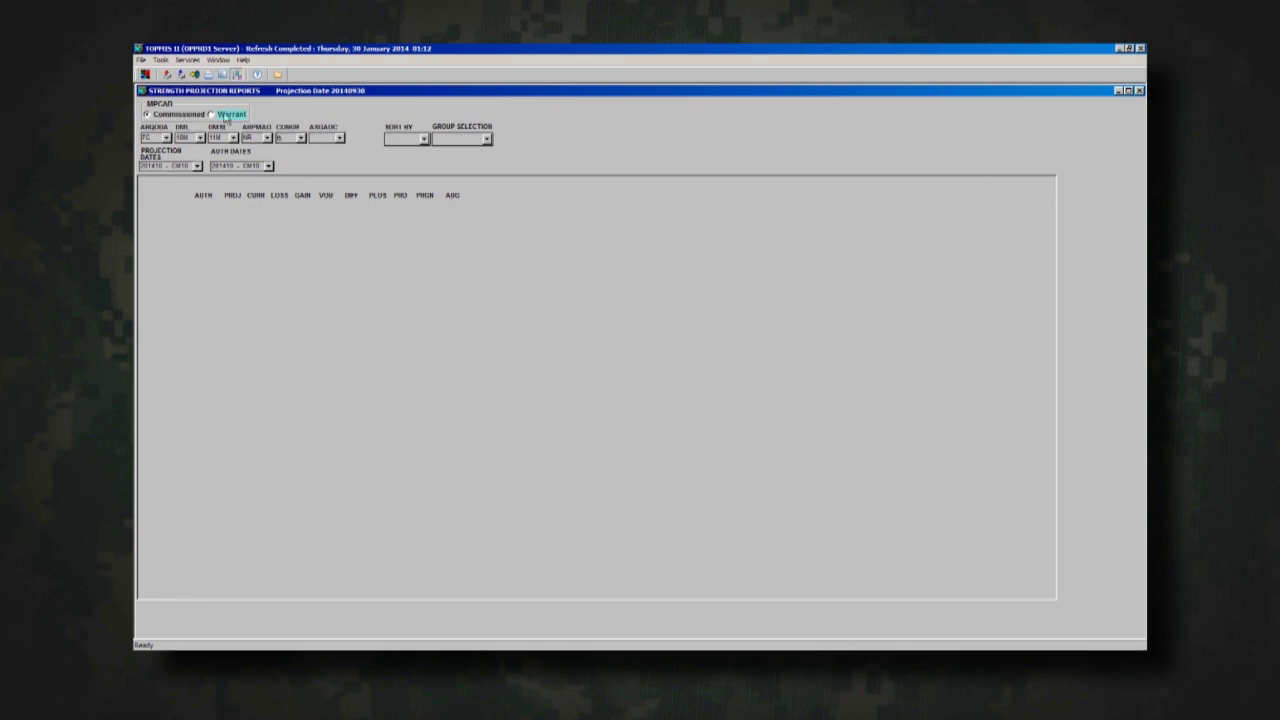
click(300, 138)
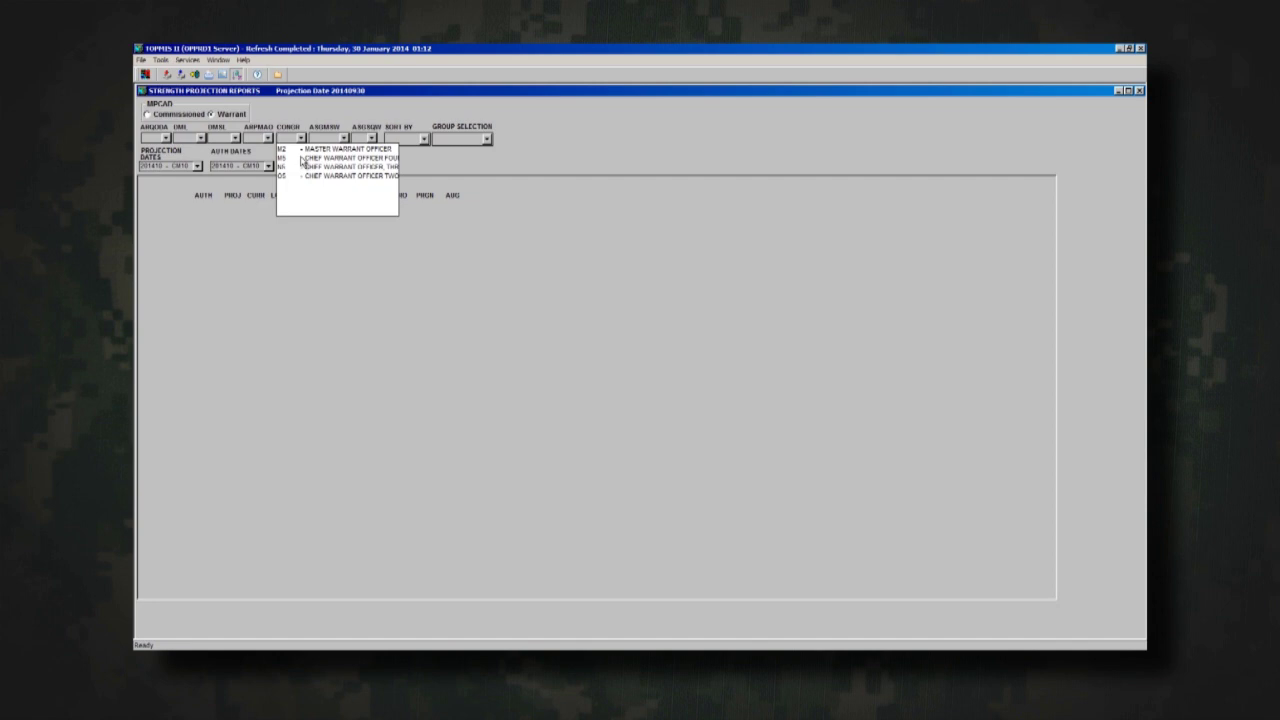
click(303, 159)
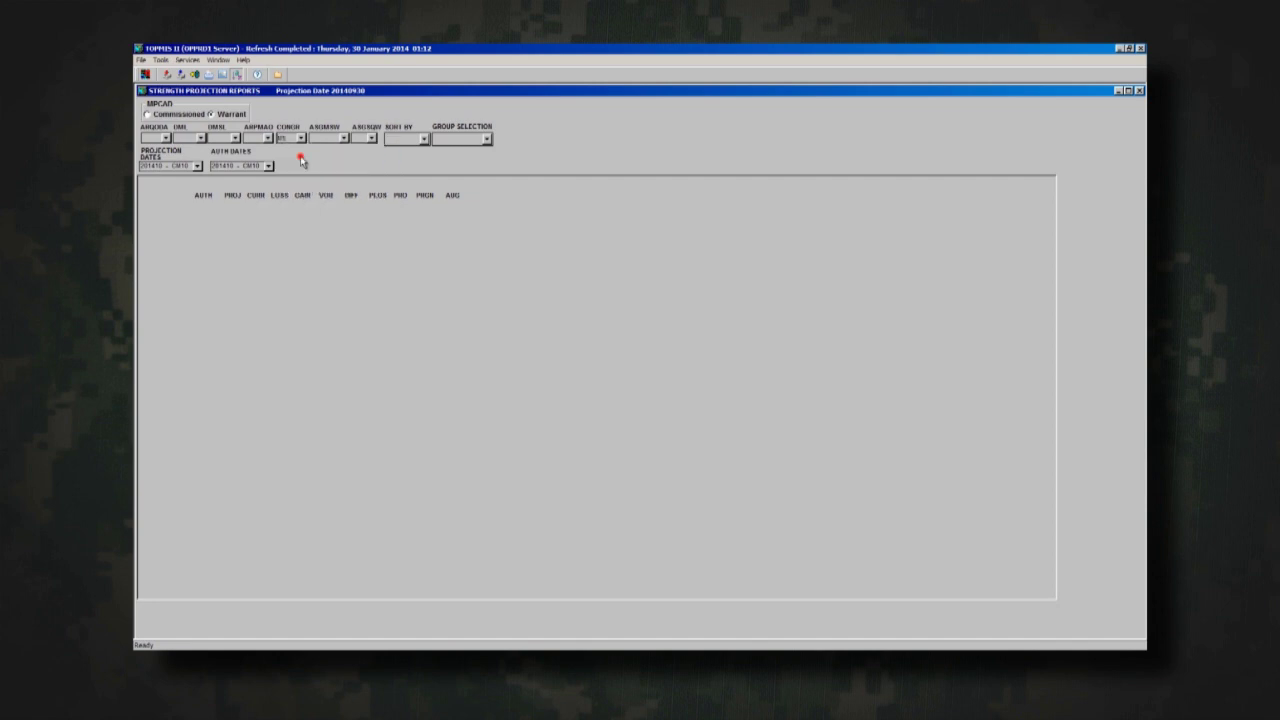
click(193, 113)
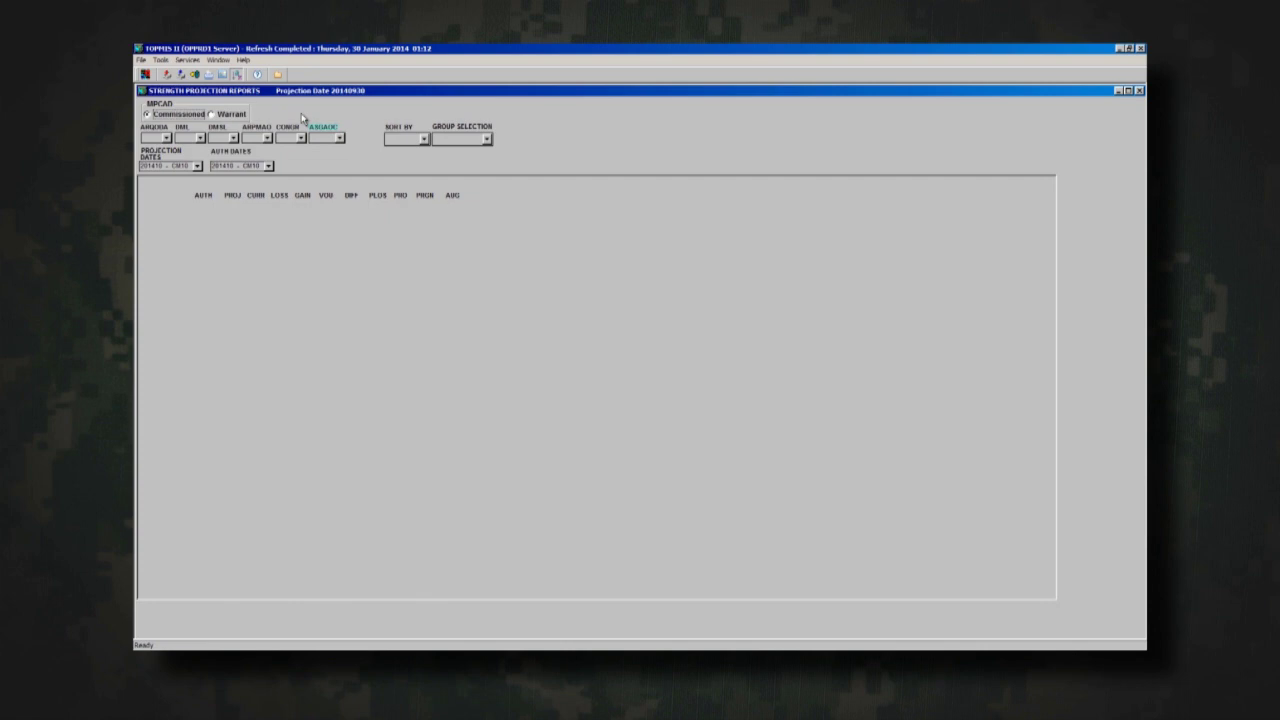
Examine the ASGAOC codes, going through the specialties from officer generalist to infantry, engineer and air defense artillery.
click(339, 137)
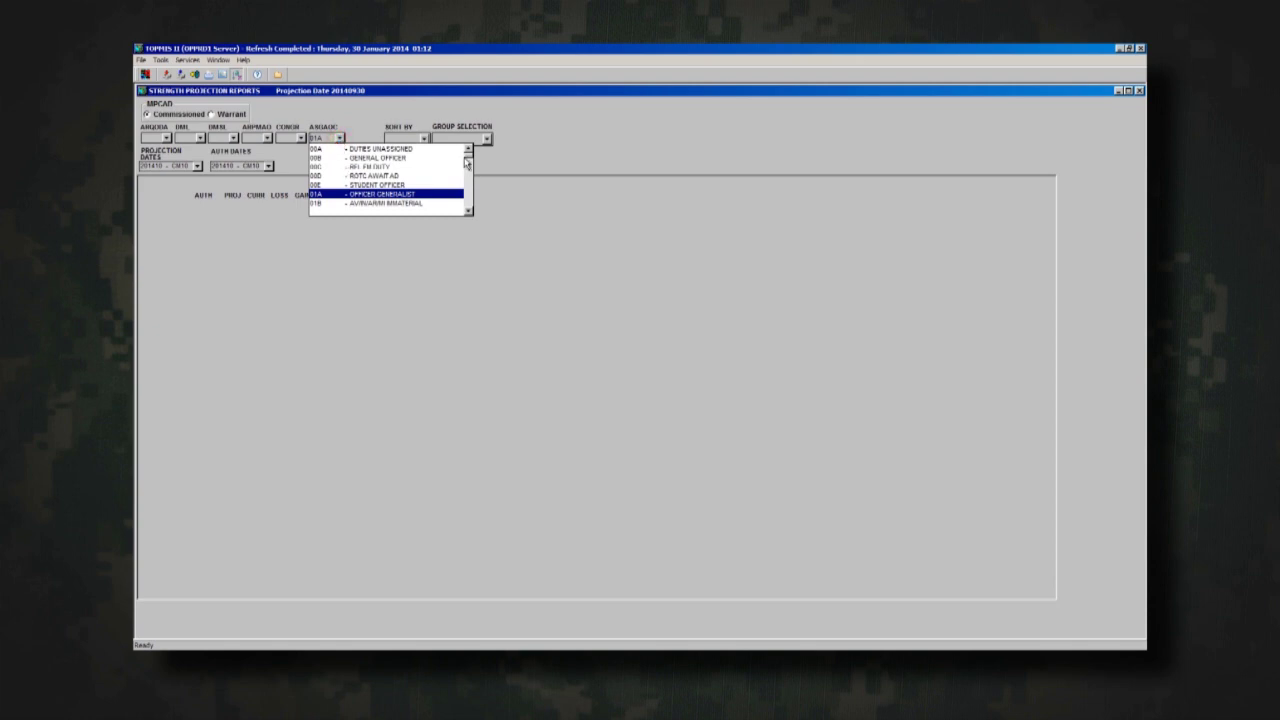
scroll(466, 162, down, 5)
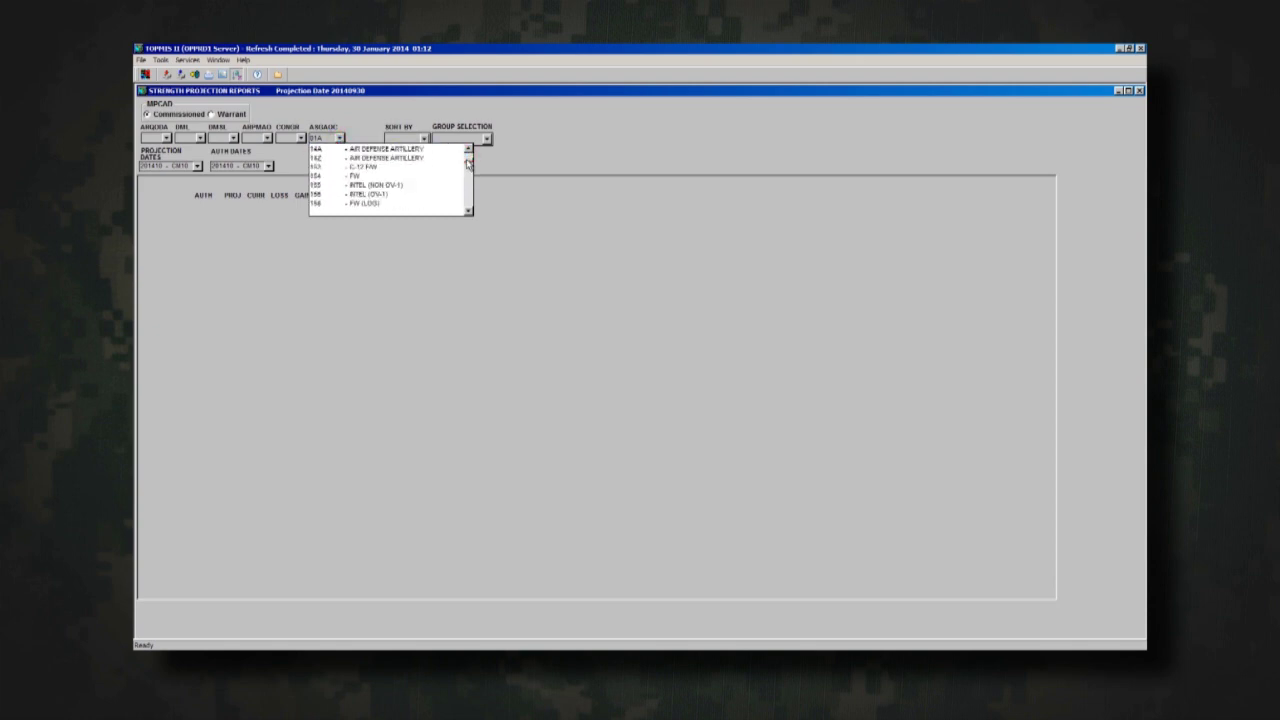
click(466, 150)
click(466, 150)
click(466, 150)
click(466, 150)
click(466, 150)
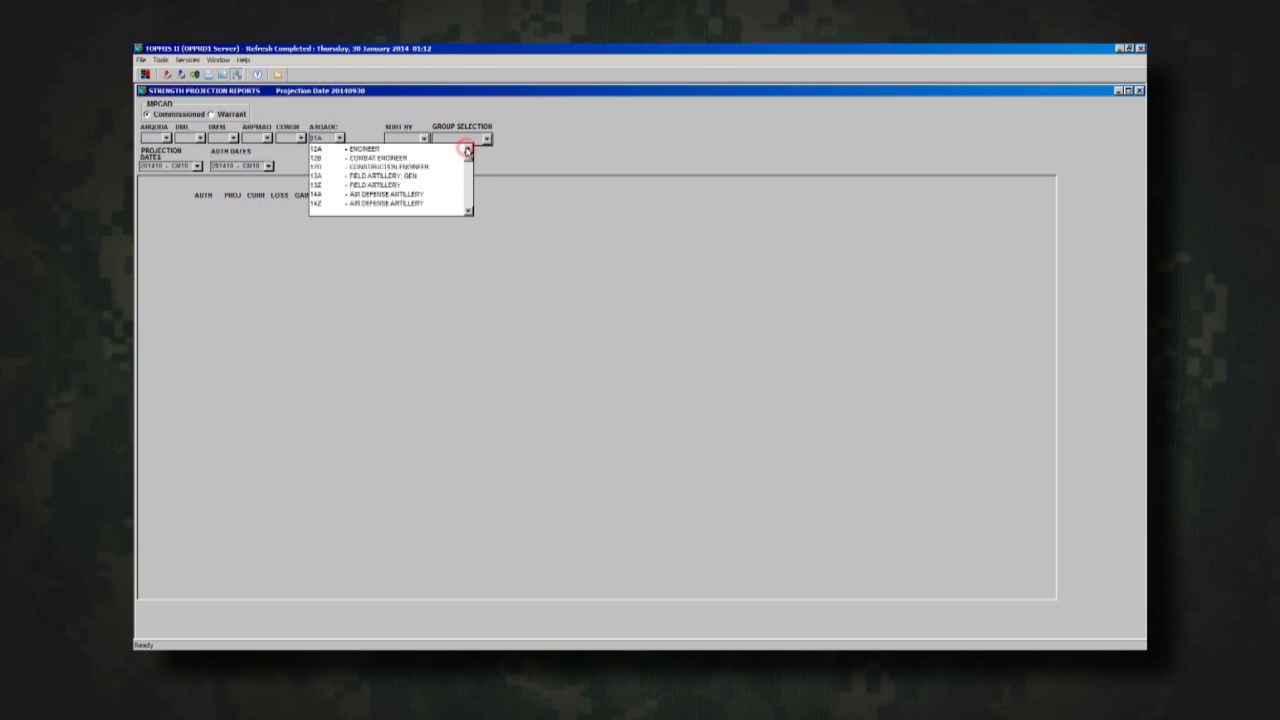
click(466, 150)
click(466, 150)
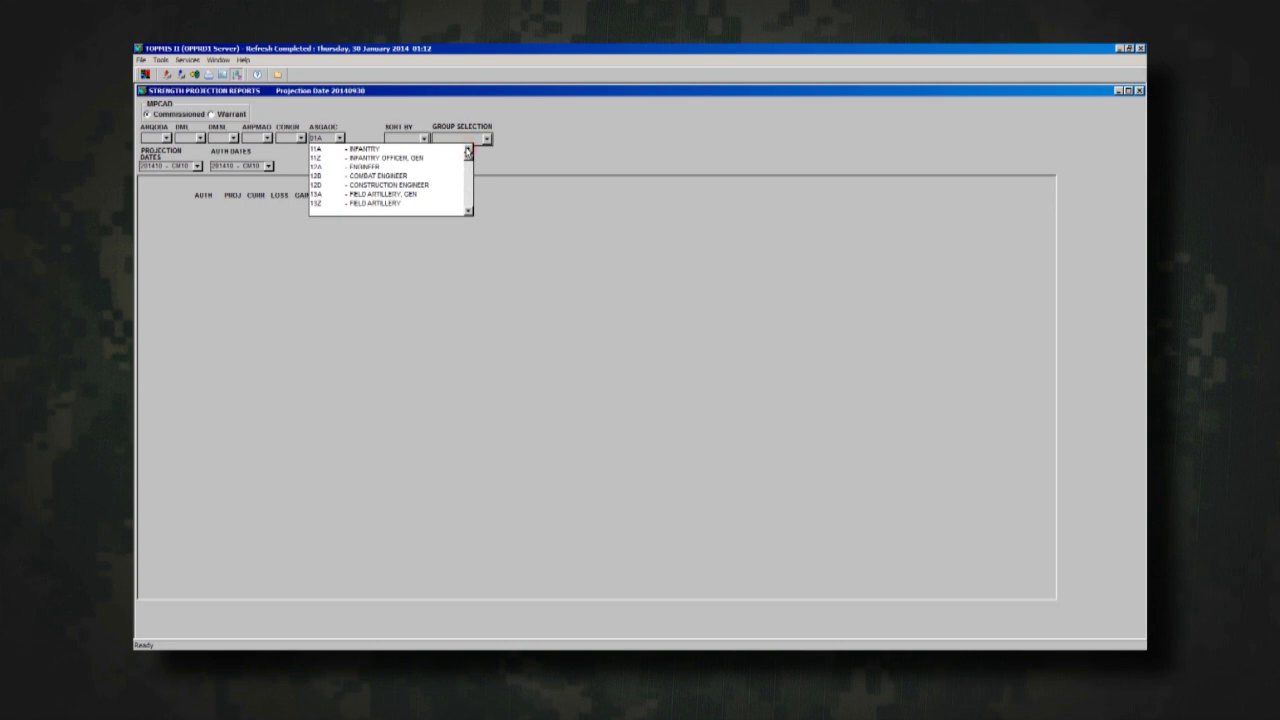
click(368, 128)
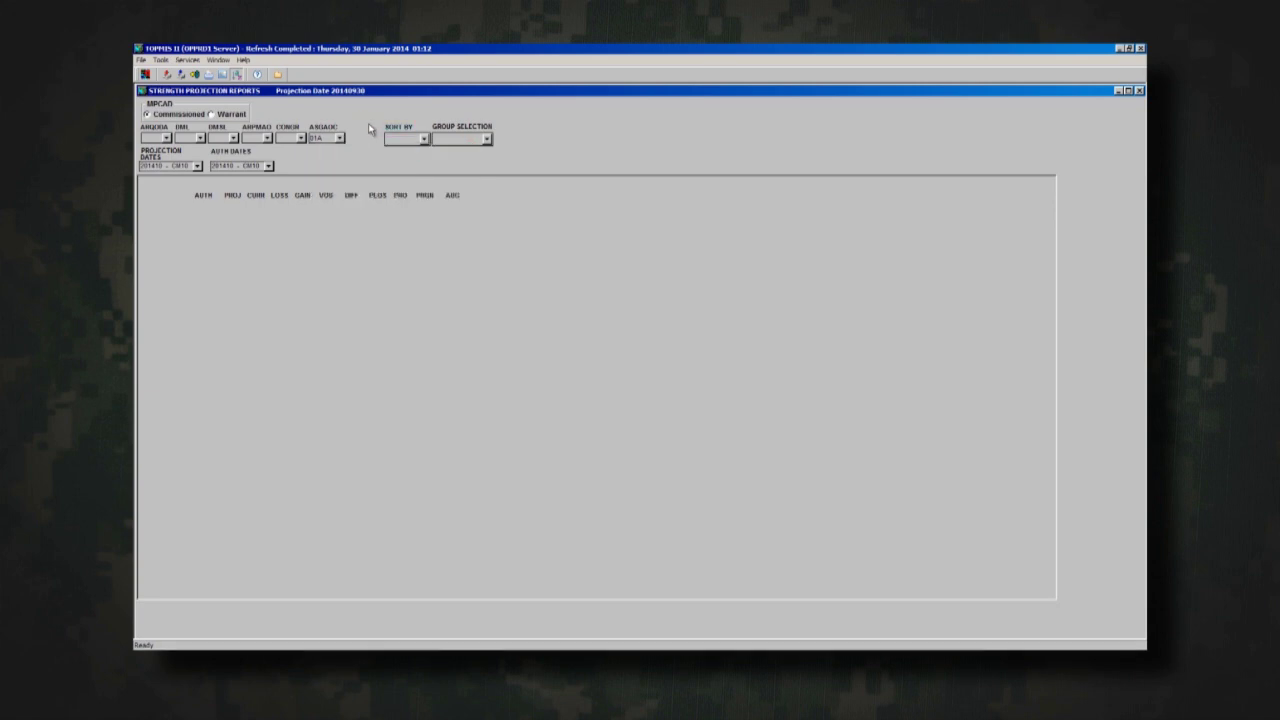
Examine the available Sort By and Group Selection options without choosing any.
click(424, 139)
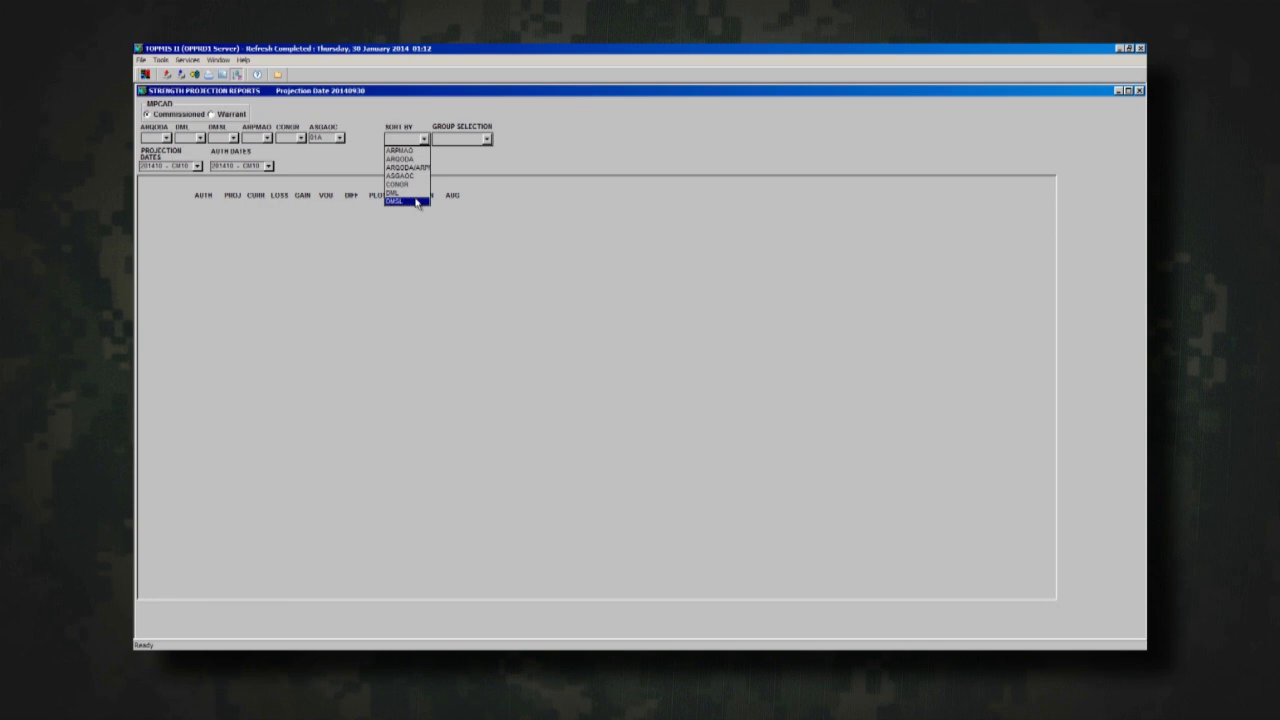
click(484, 199)
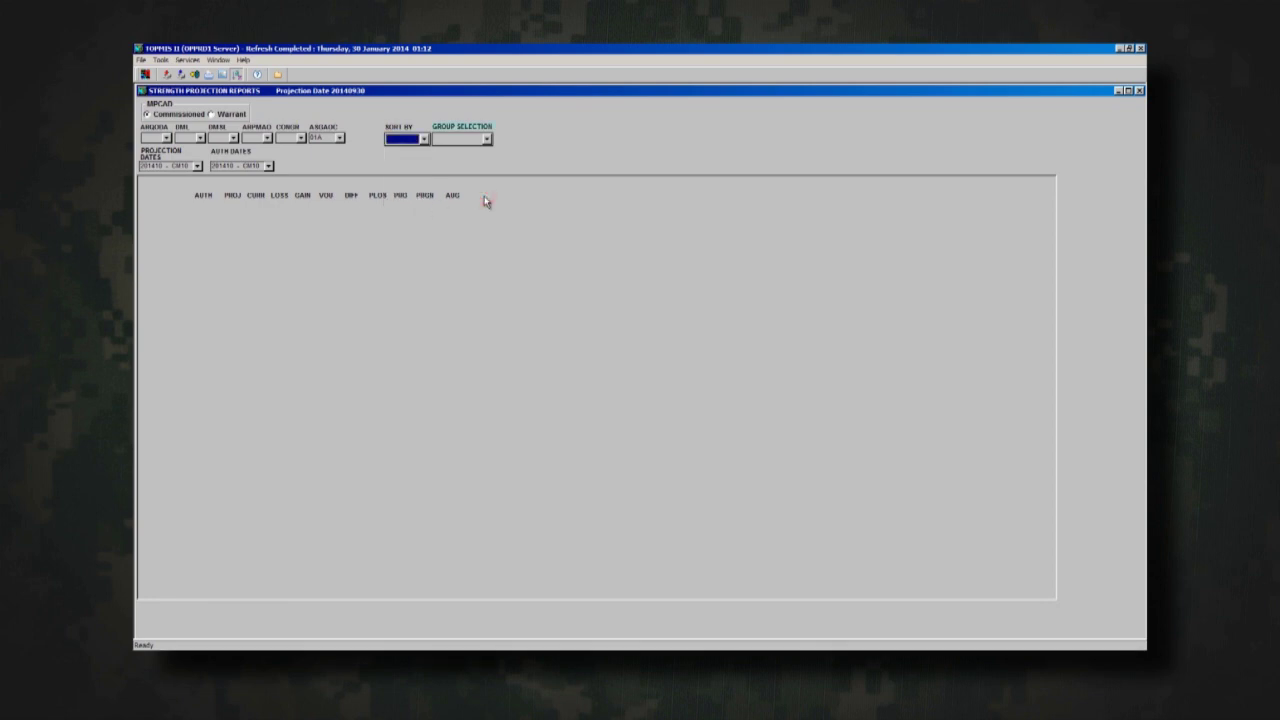
click(487, 139)
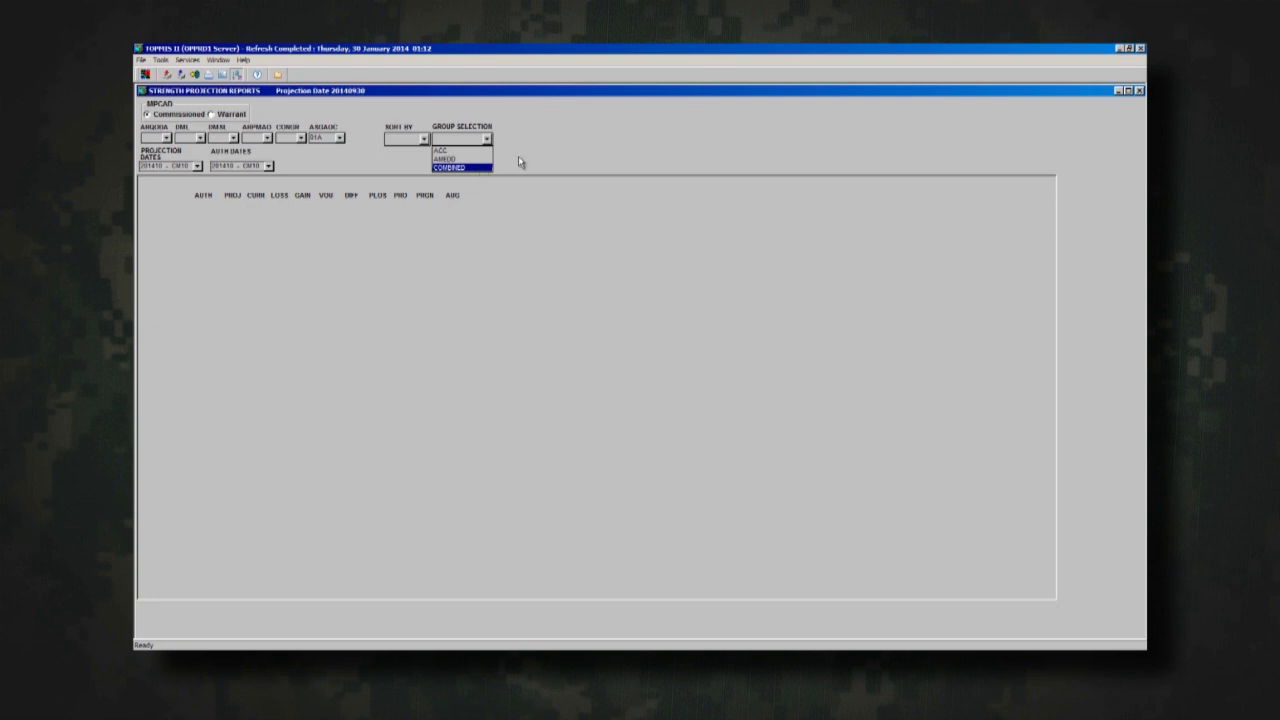
click(518, 157)
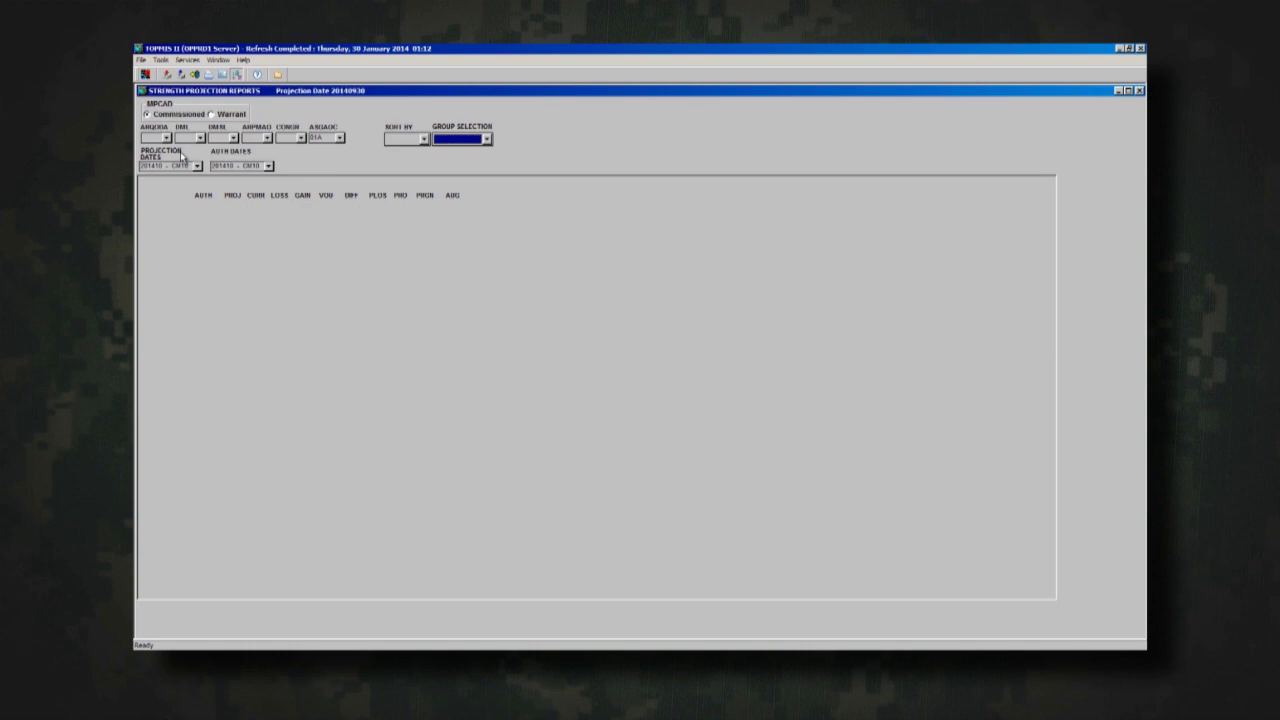
Run the strength projection report for DMSL 182, sorted by CONGR with the ACC group selection.
click(220, 139)
text(10B)
click(423, 138)
click(421, 184)
click(487, 138)
click(458, 150)
click(197, 76)
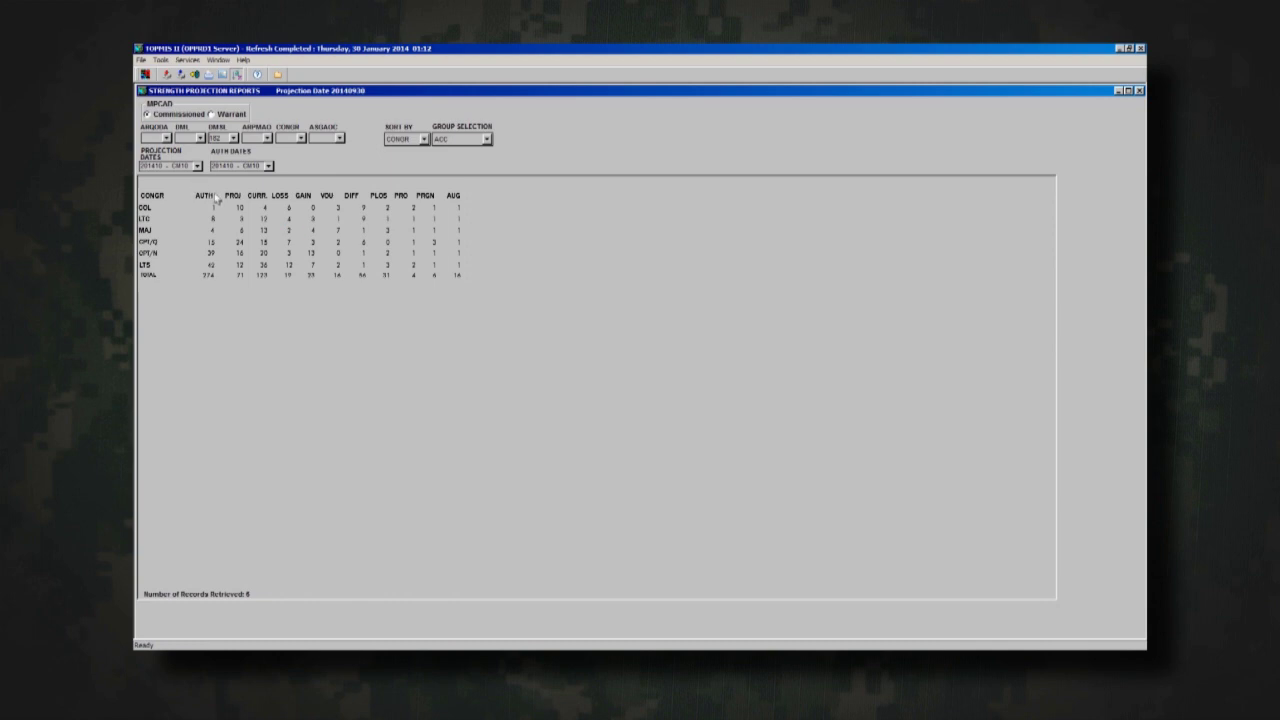
View the individual officer listings behind the MAJ row's LOSS, GAIN and PLOS figures.
double_click(288, 230)
double_click(313, 230)
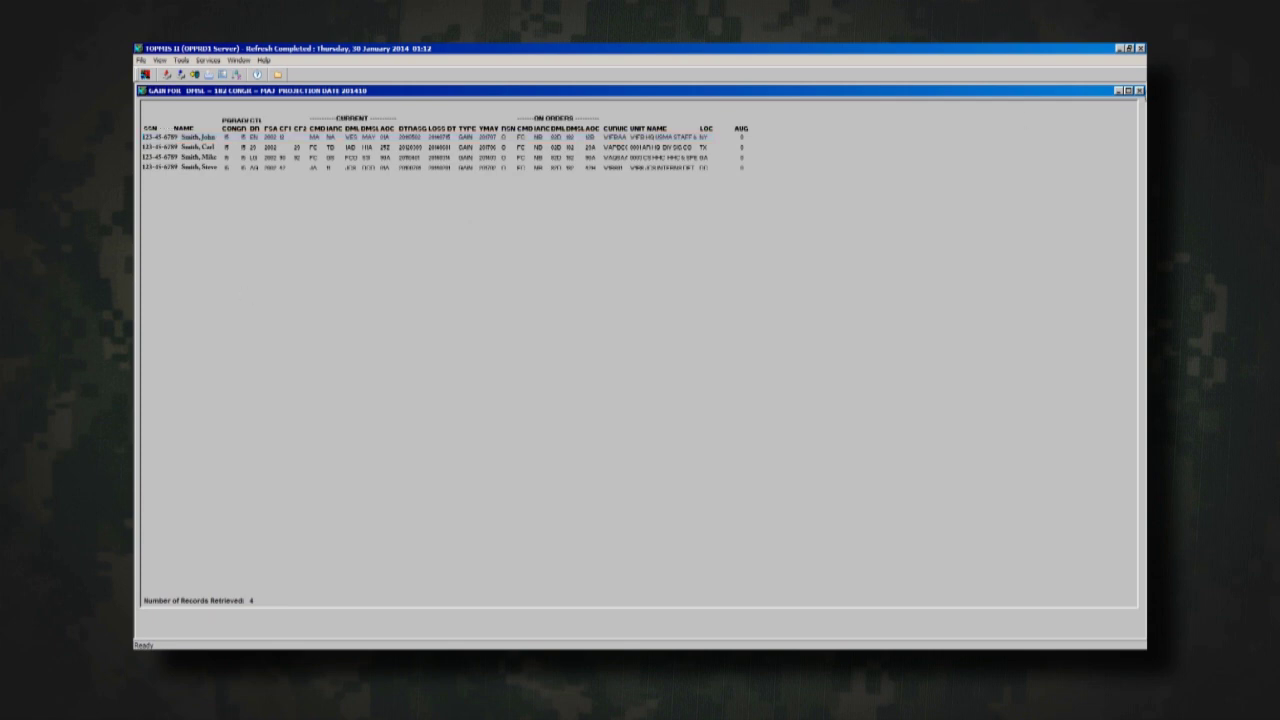
click(1139, 90)
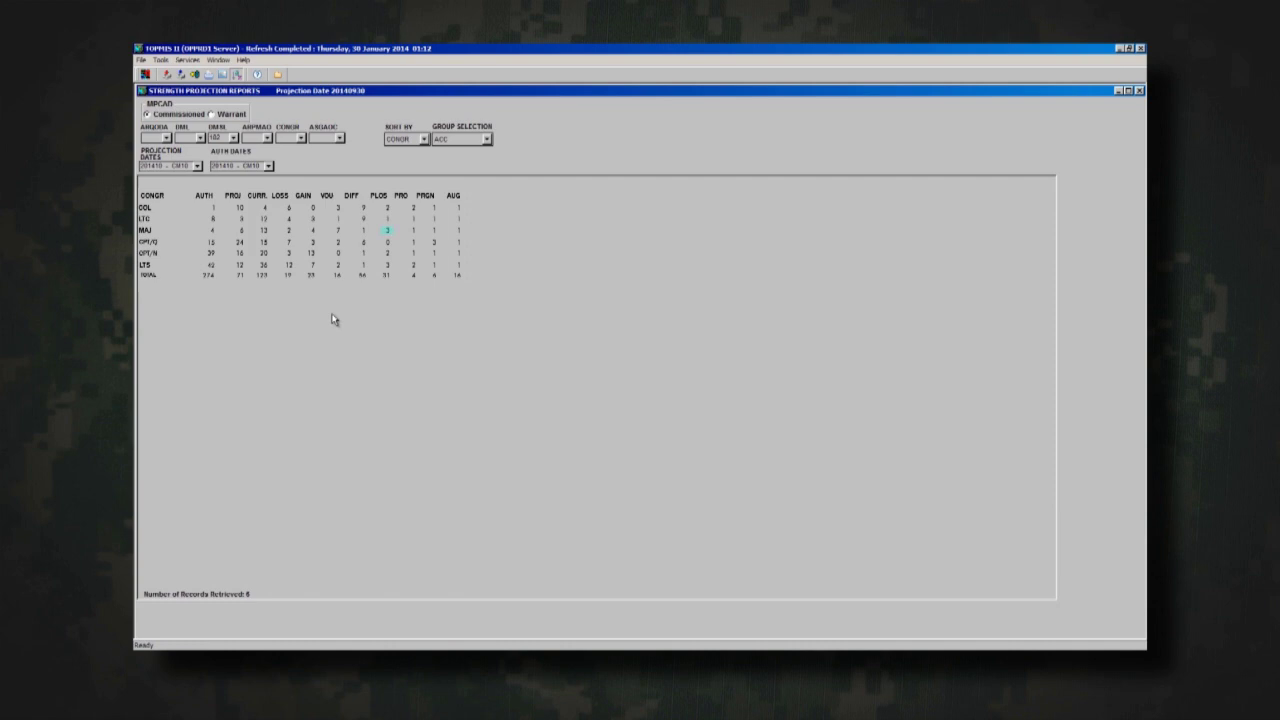
double_click(388, 232)
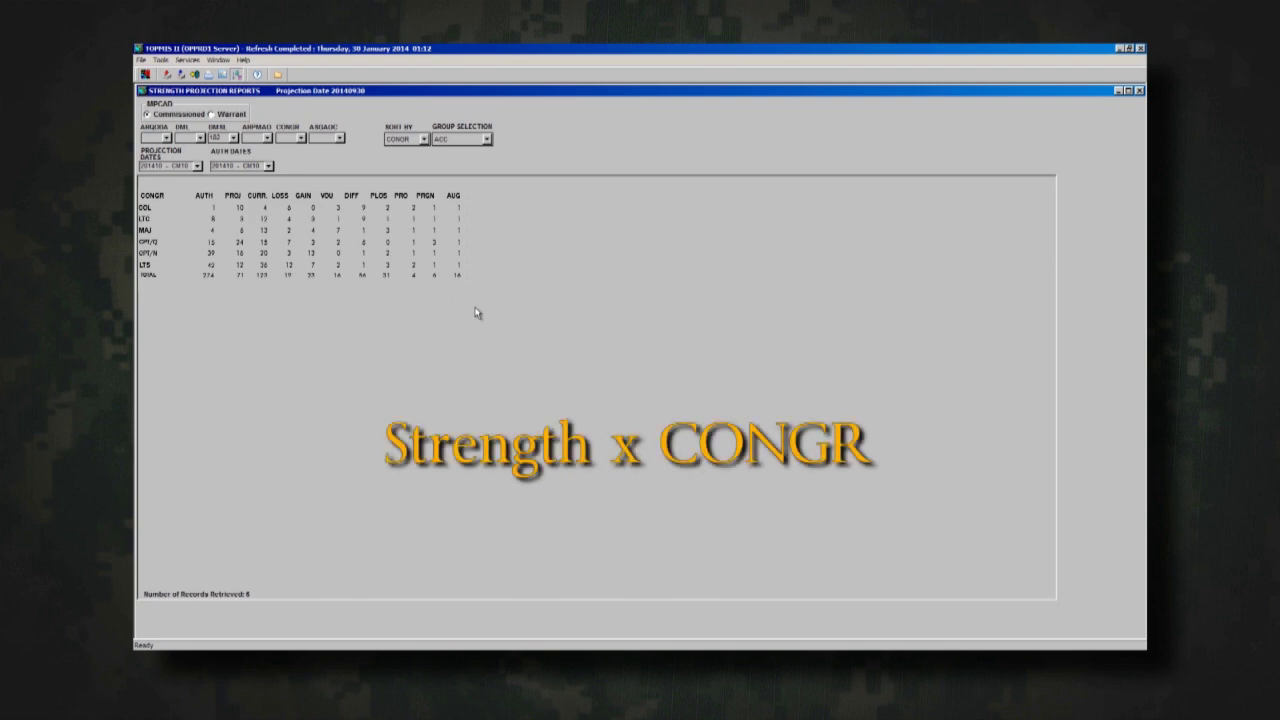
Change the DMSL filter from the 182 brigade to 20E for a new strength projection report.
click(232, 139)
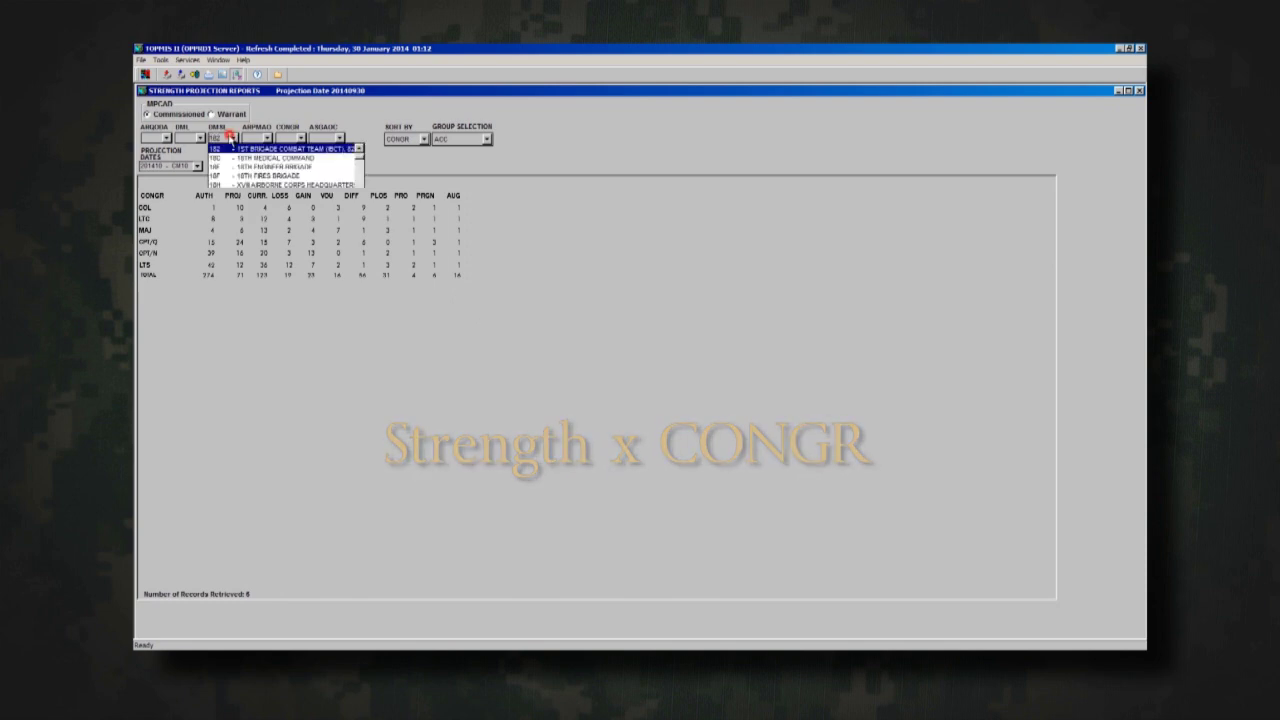
scroll(227, 145, up, 5)
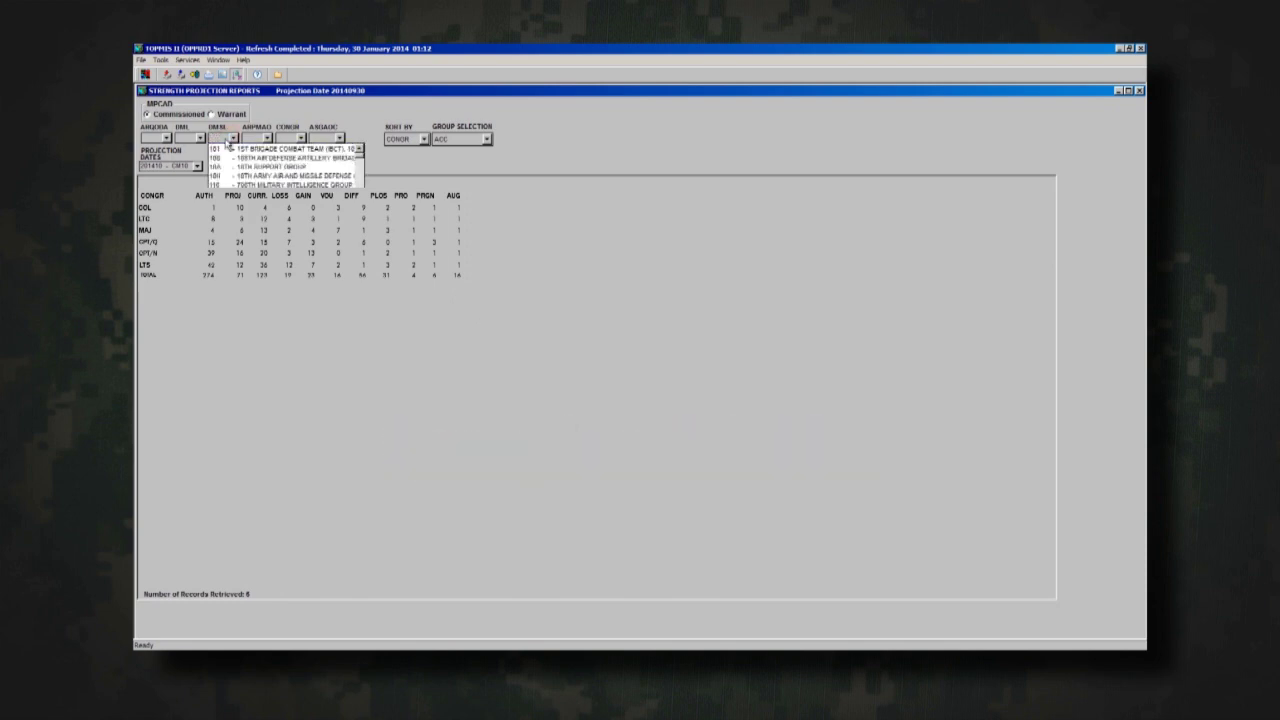
click(248, 128)
click(405, 140)
click(410, 143)
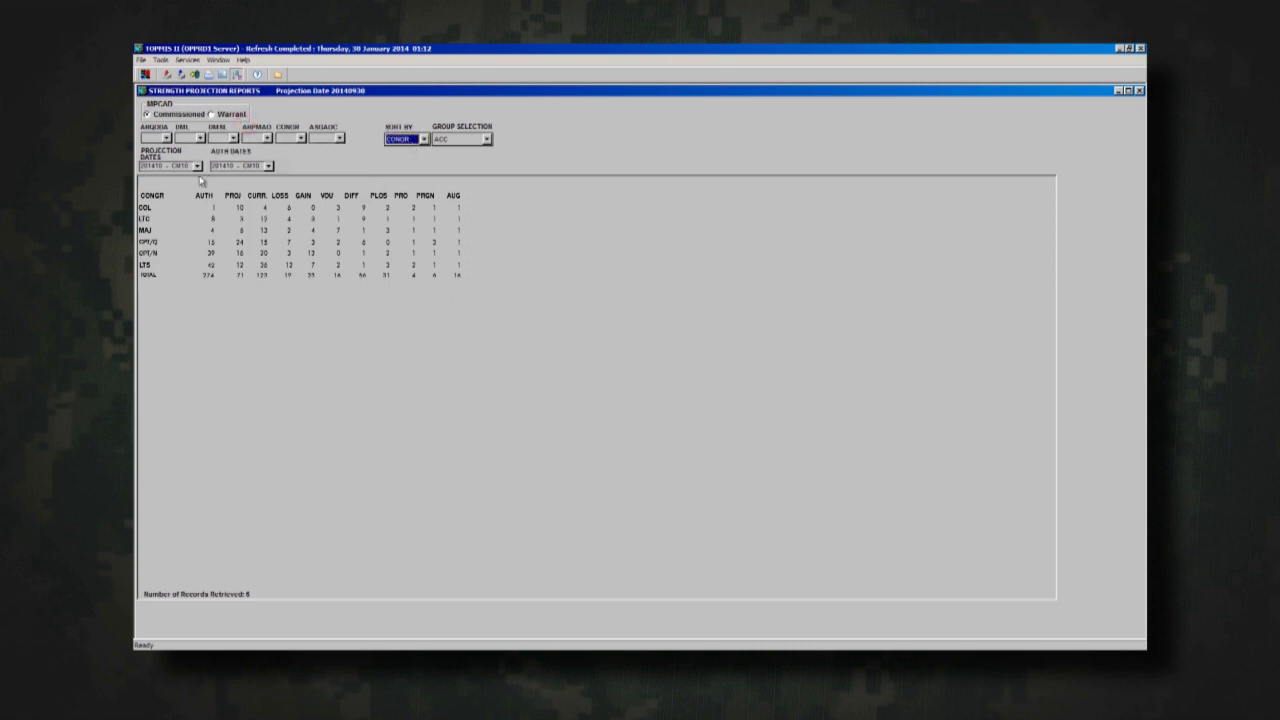
click(220, 139)
Sort the report by CONGR and use the ACC group selection.
click(421, 138)
click(418, 182)
click(485, 139)
click(478, 148)
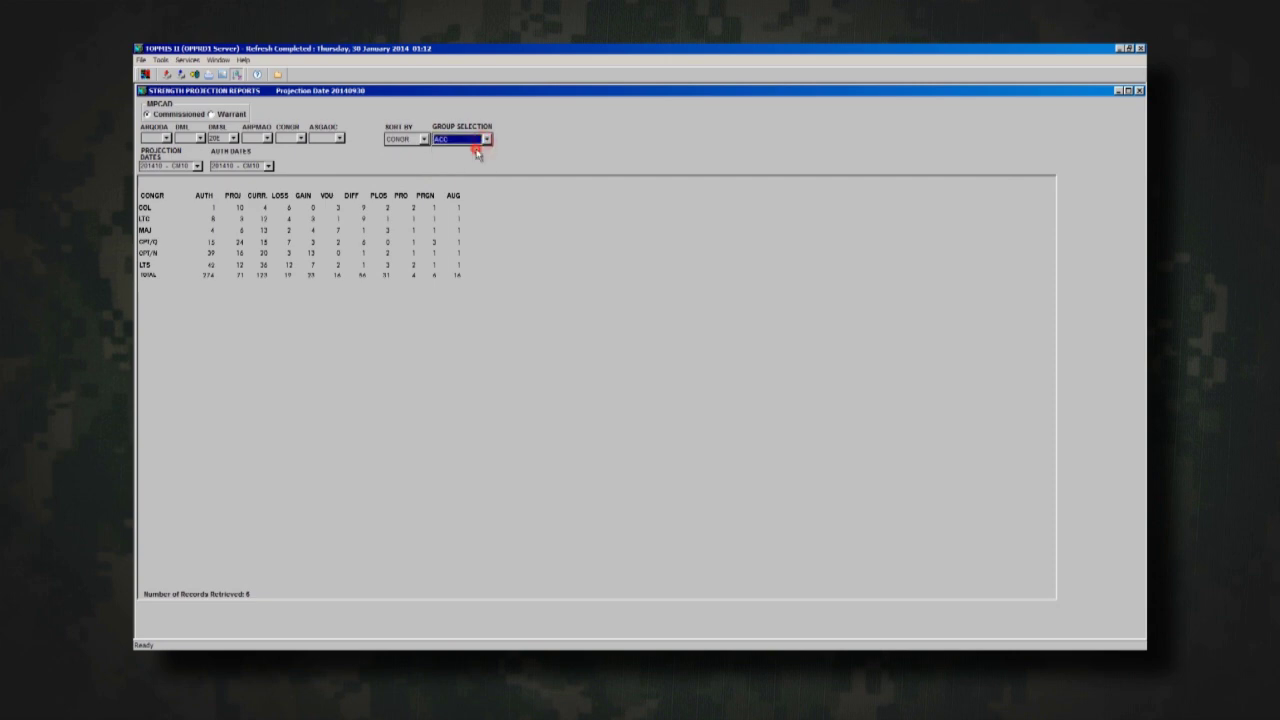
Set both the projection date and the authorization date to 201410 - CM10.
click(197, 166)
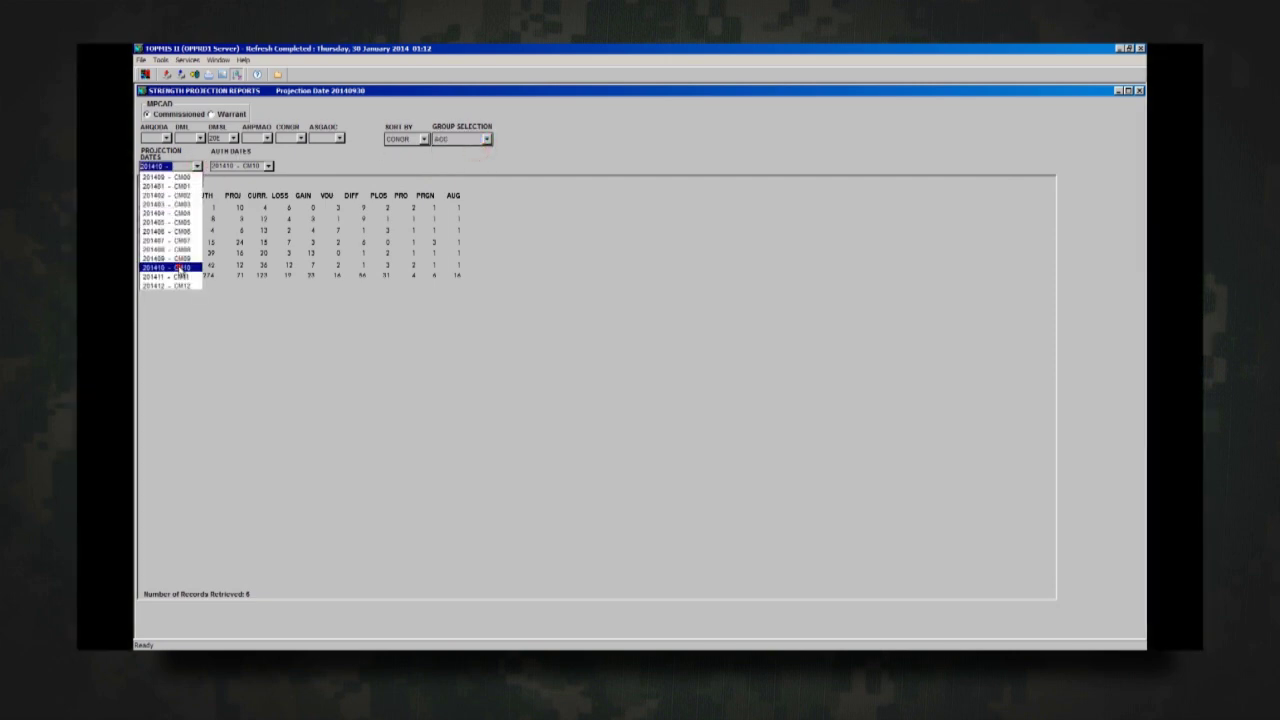
click(182, 265)
click(268, 166)
click(247, 265)
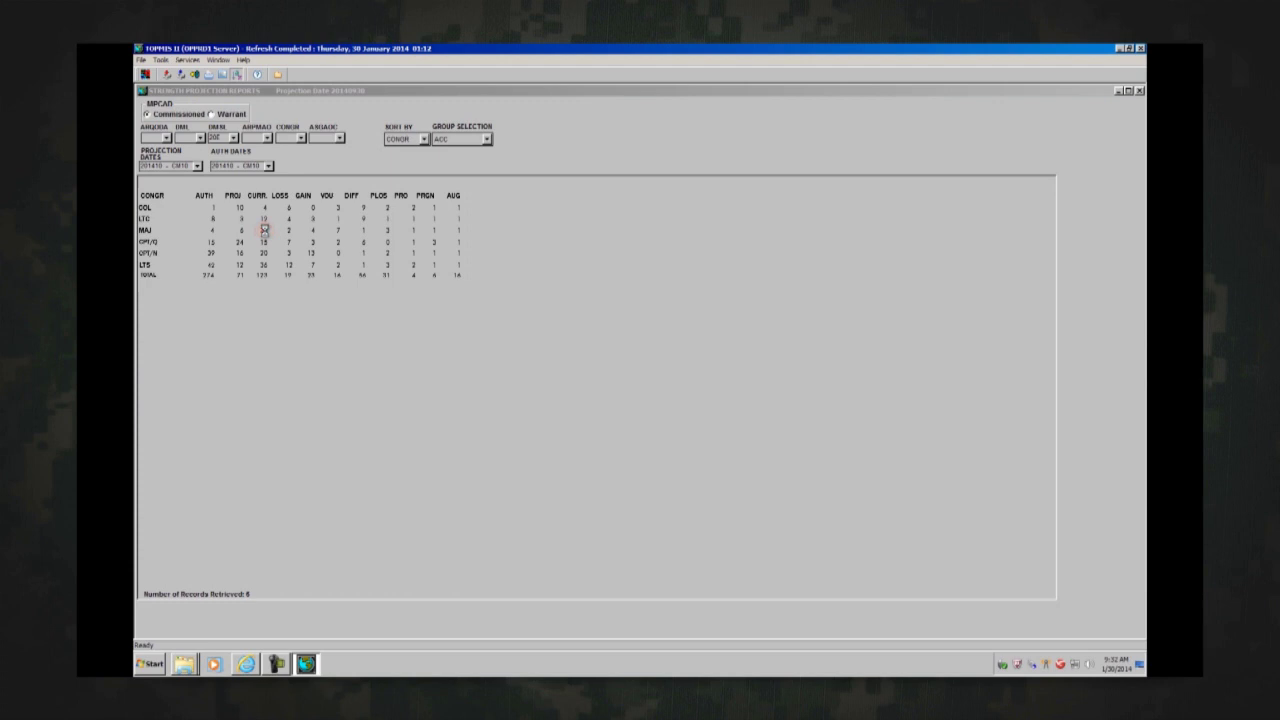
Open the officer listing behind the MAJ row's CURR figure and sort it by fsa in ascending order.
double_click(264, 230)
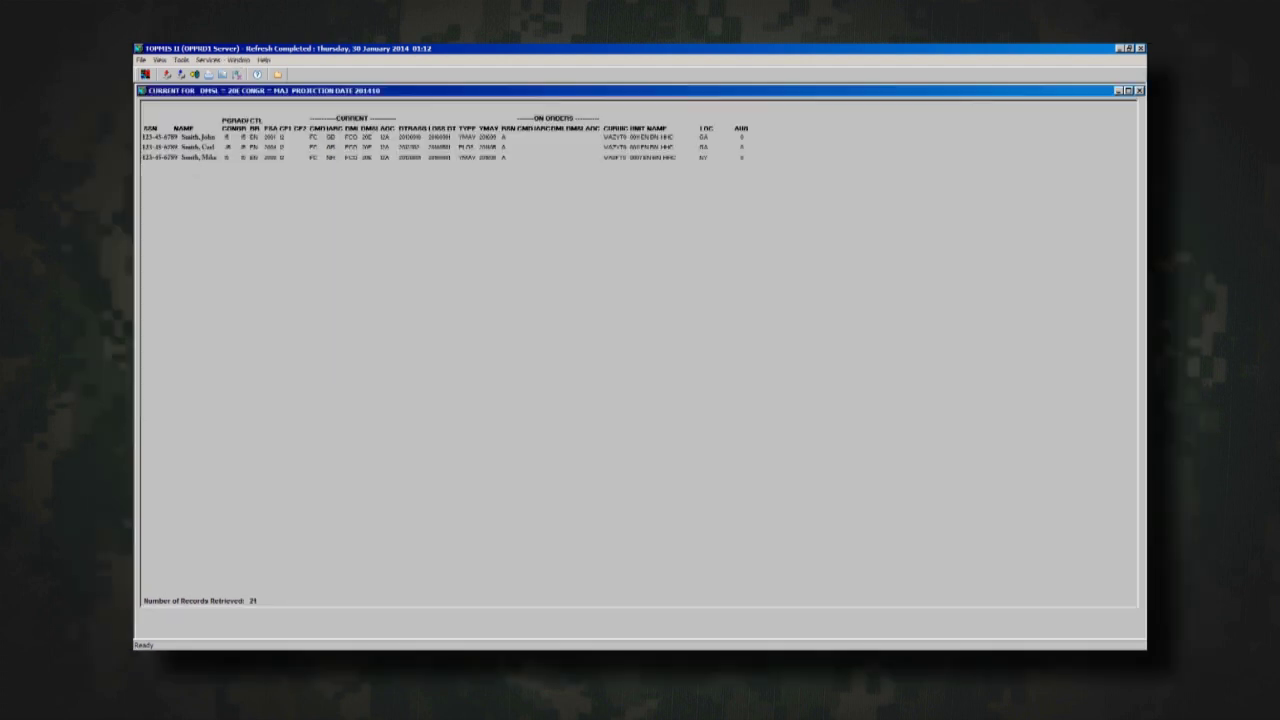
click(236, 74)
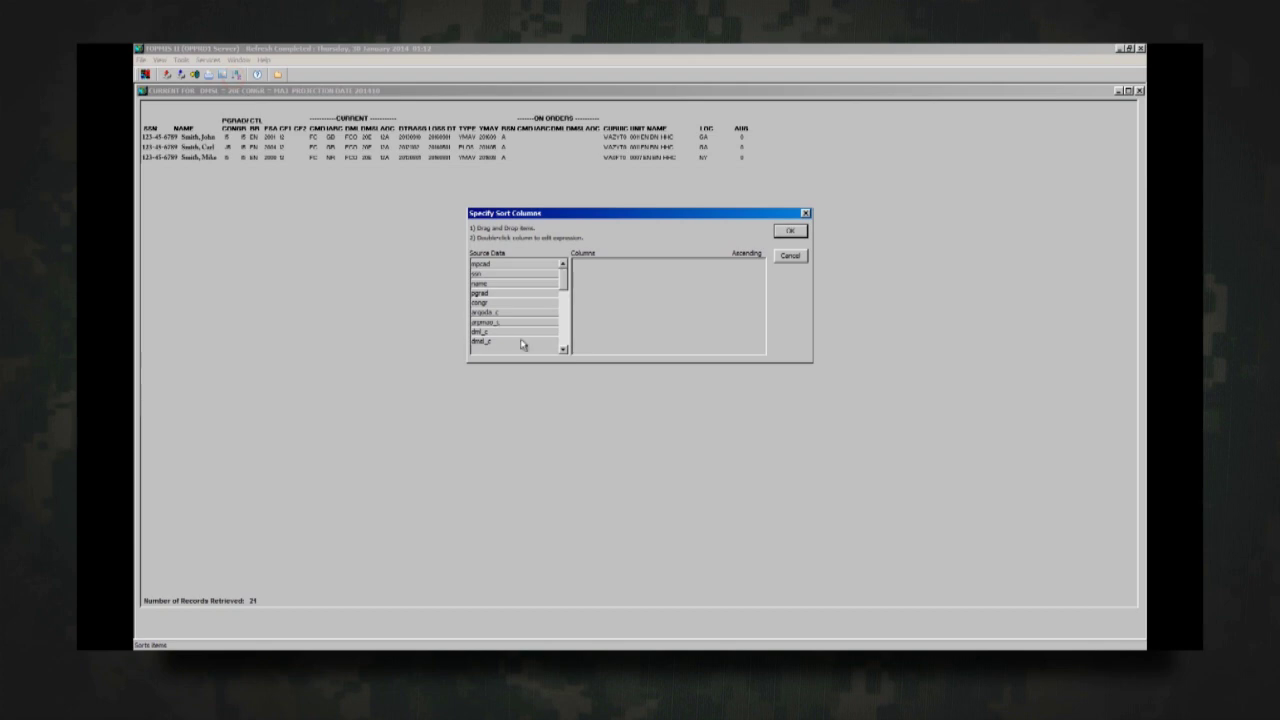
click(562, 349)
click(562, 349)
click(562, 349)
click(562, 349)
click(562, 349)
click(562, 349)
click(562, 349)
click(562, 349)
click(562, 349)
click(562, 349)
click(562, 349)
click(562, 349)
click(562, 349)
click(562, 349)
click(562, 349)
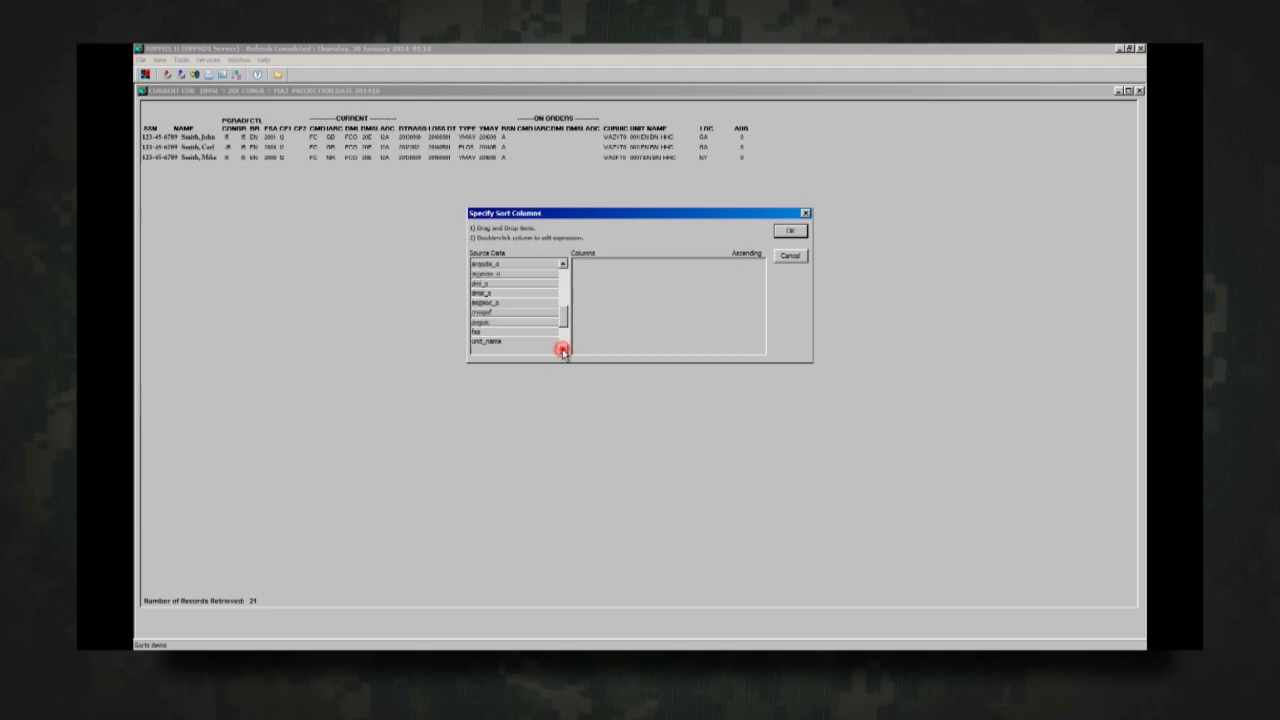
drag(515, 333, 631, 308)
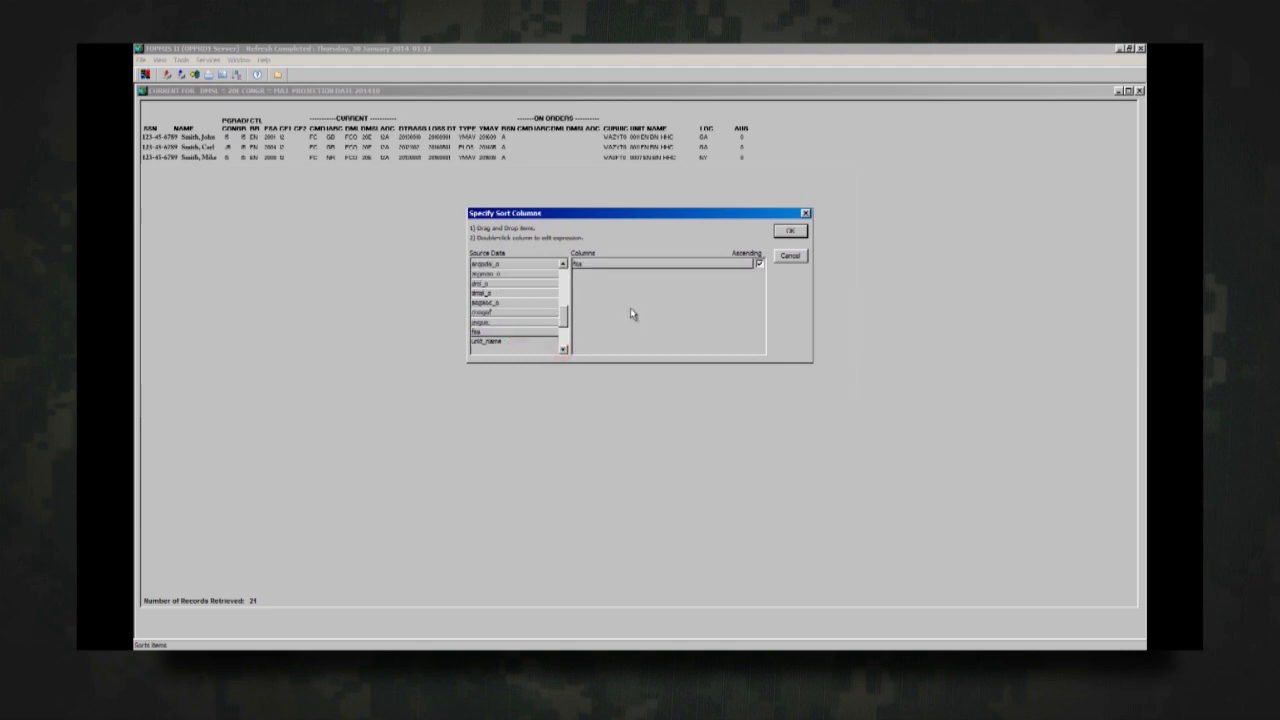
click(789, 232)
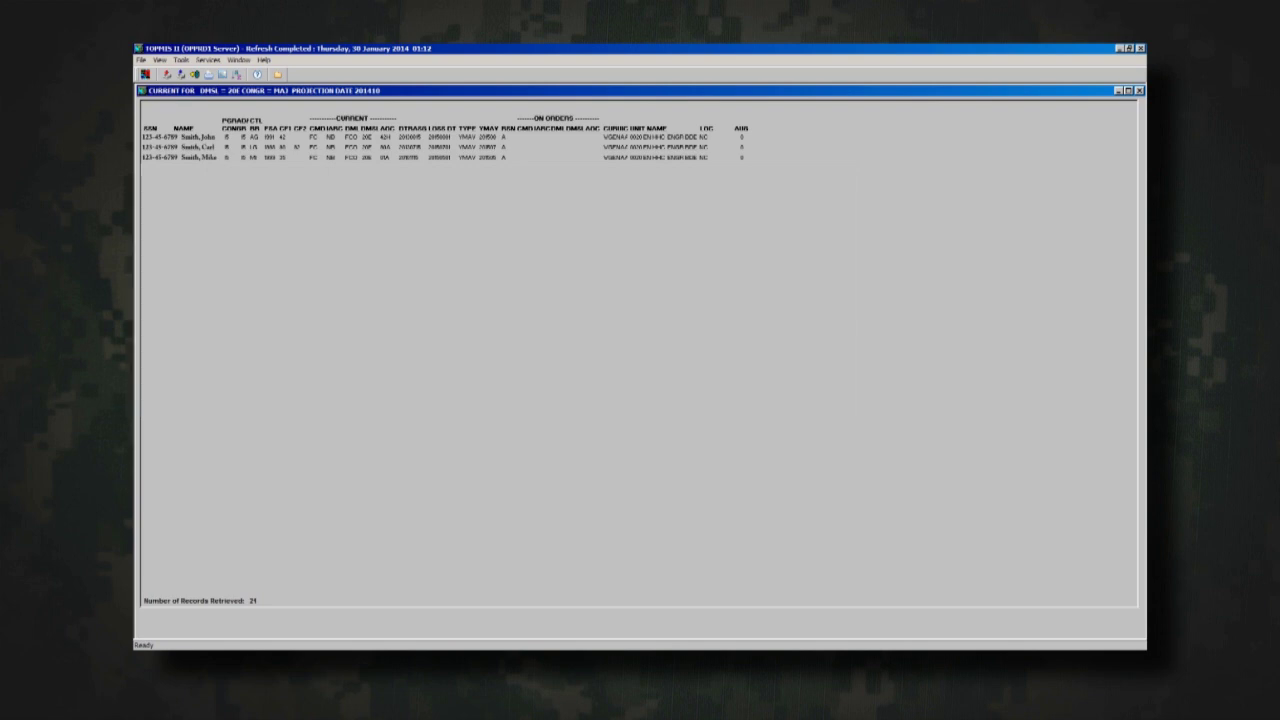
Revise the sort columns of the MAJ current-officer listing, apply the new order and close the listing.
click(238, 76)
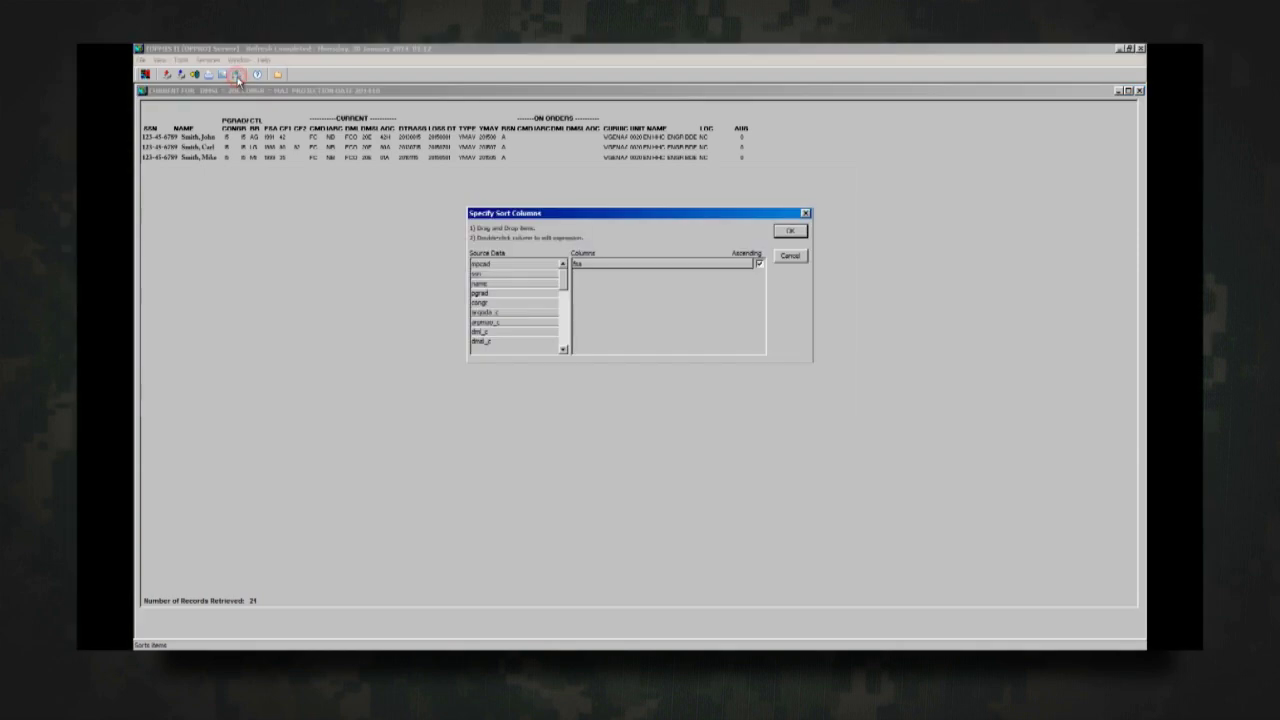
drag(588, 268, 622, 285)
click(790, 231)
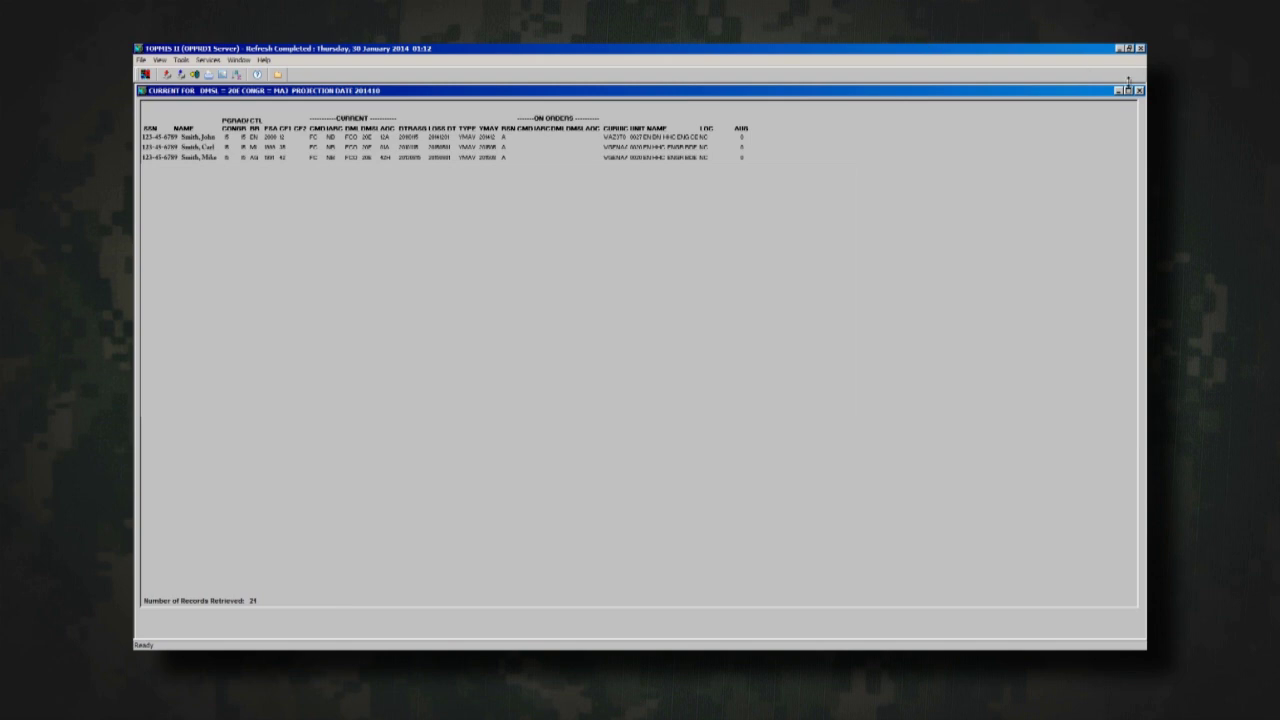
click(1139, 91)
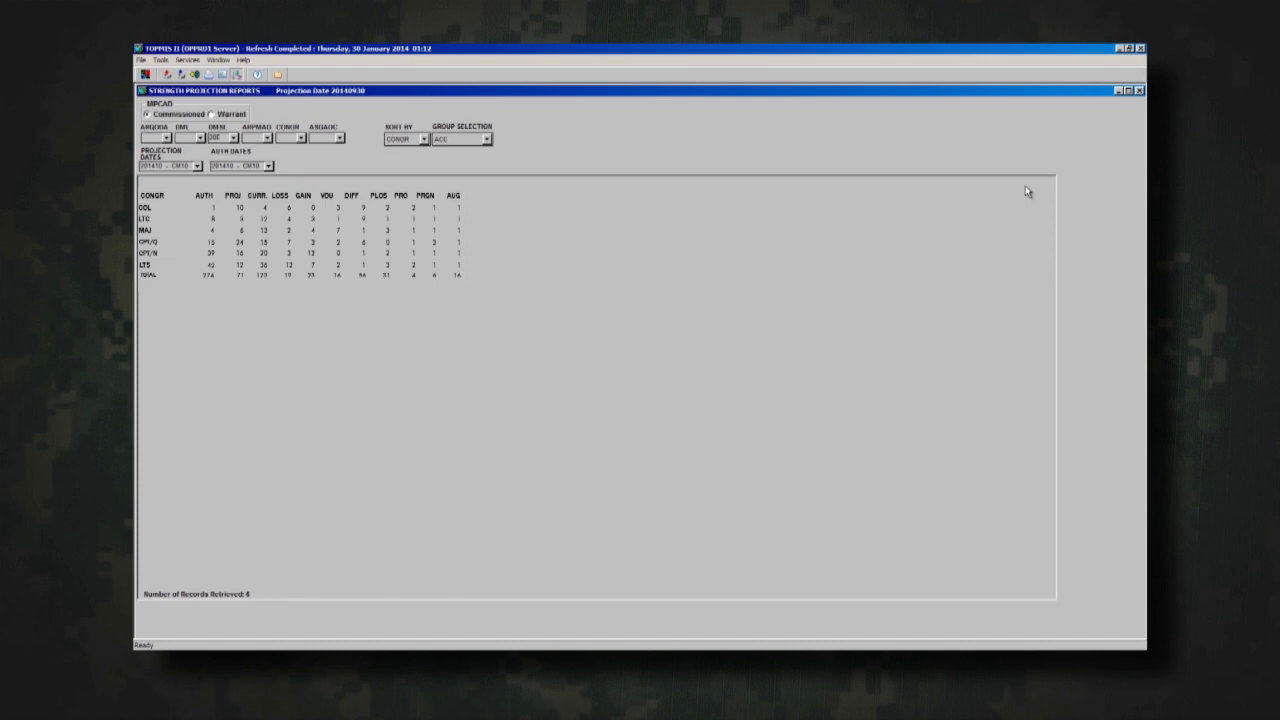
Open the officer listing behind the MAJ row's GAIN figure and sort the gains by loss_date in ascending order.
double_click(312, 230)
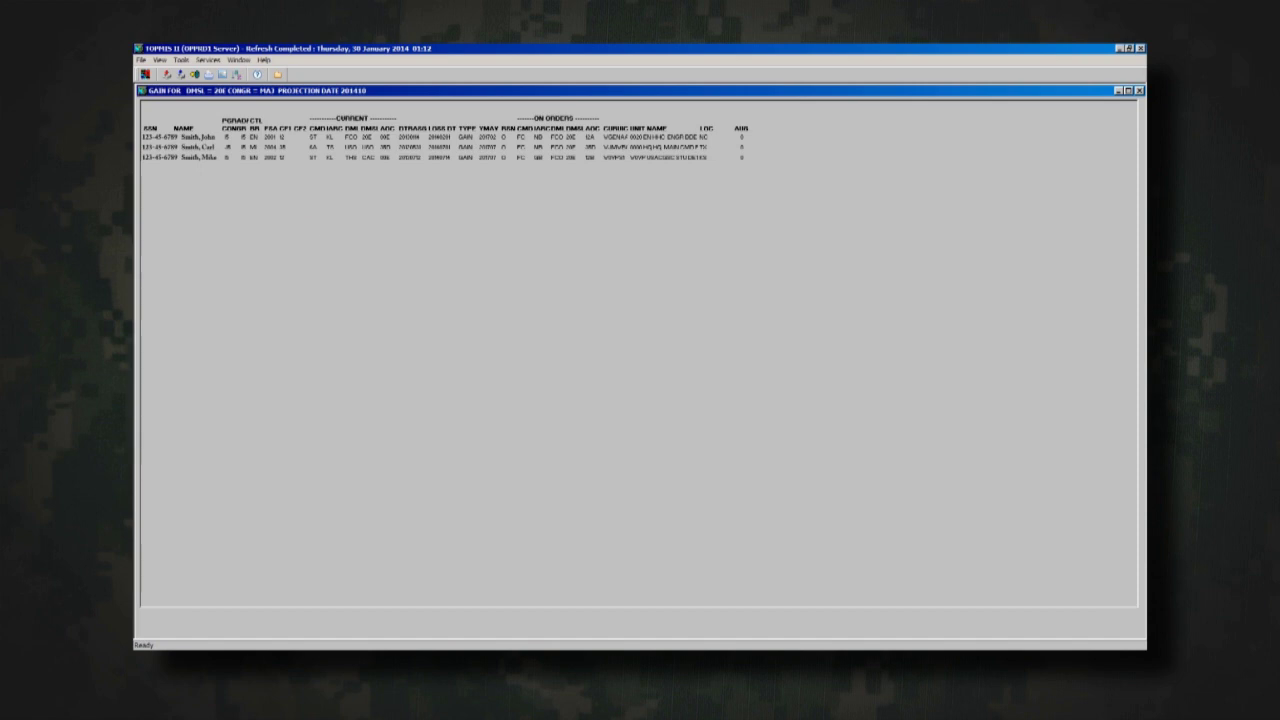
click(232, 75)
click(561, 348)
click(561, 348)
click(561, 348)
drag(515, 338, 643, 321)
click(788, 231)
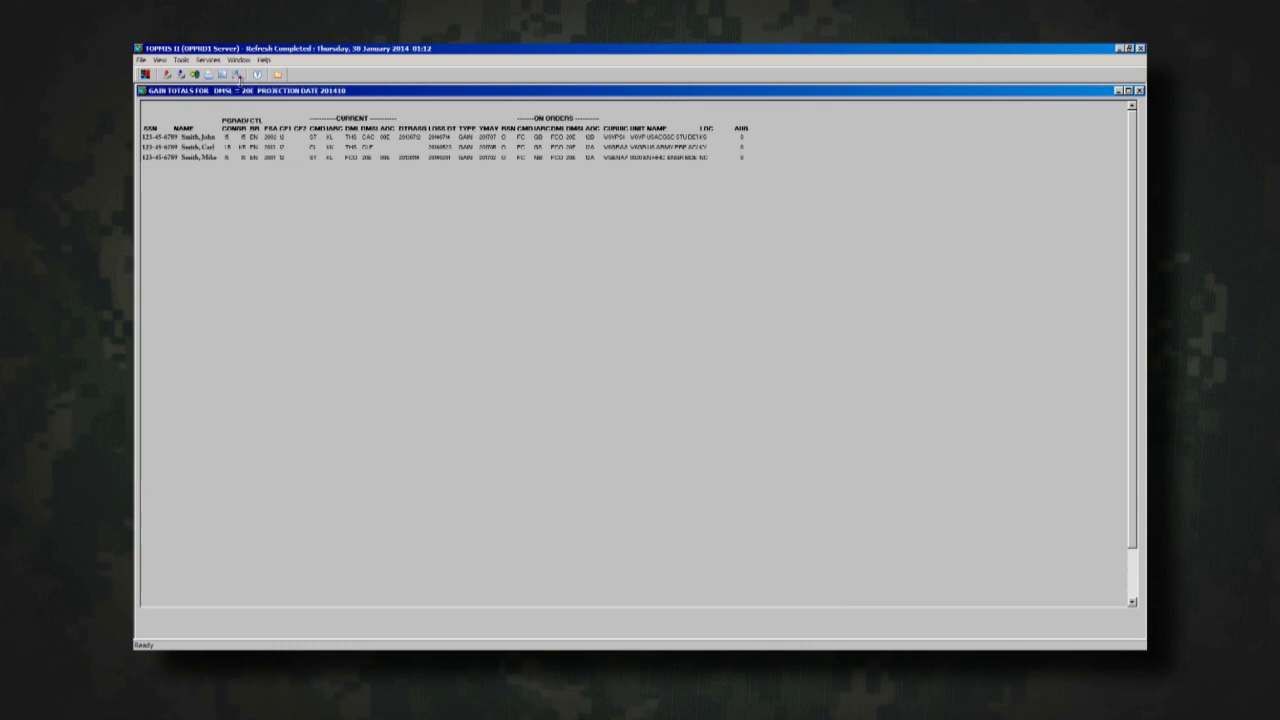
Add cmgof as an ascending sort column for the DMSL 20E gain totals.
click(237, 75)
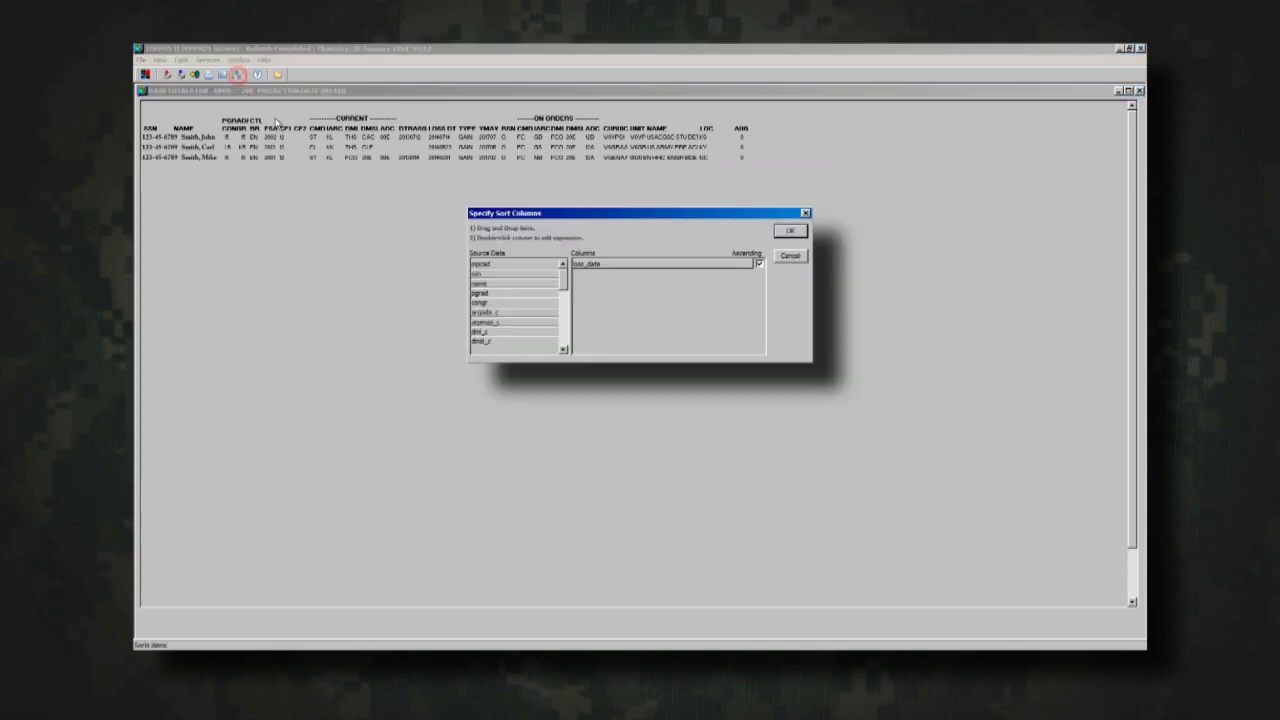
click(564, 350)
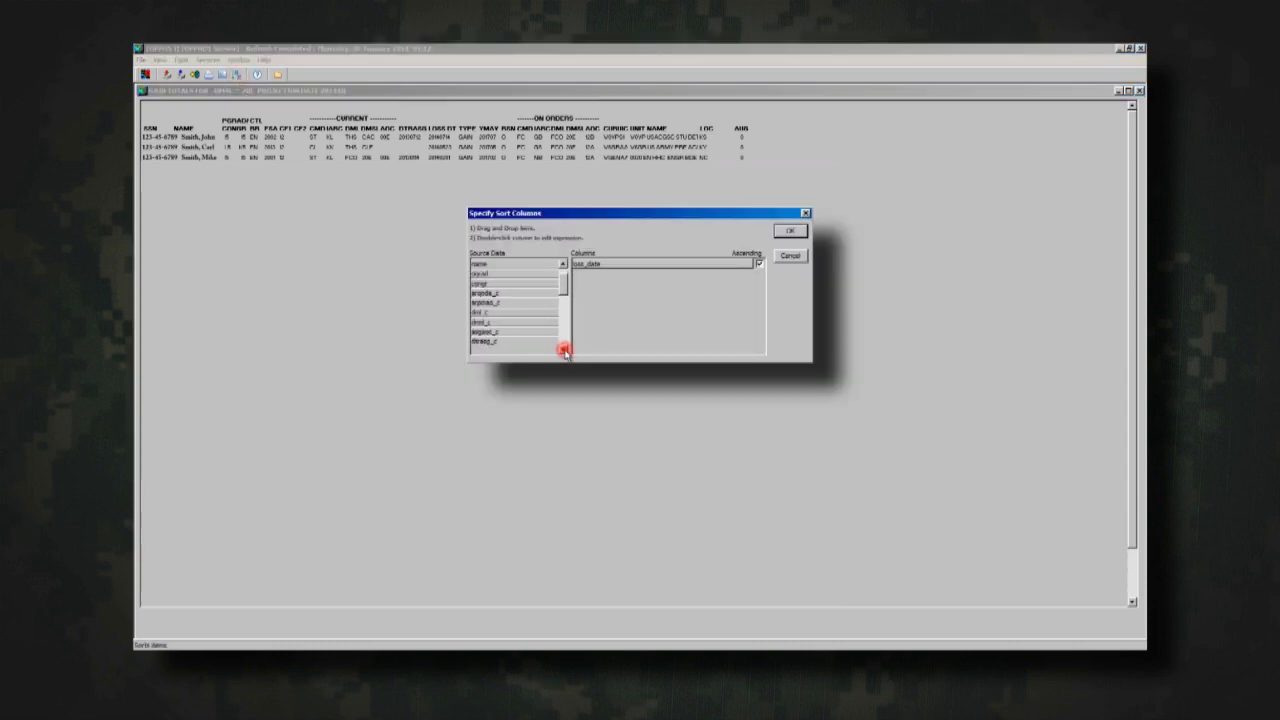
click(564, 350)
click(564, 350)
click(564, 350)
drag(518, 334, 618, 300)
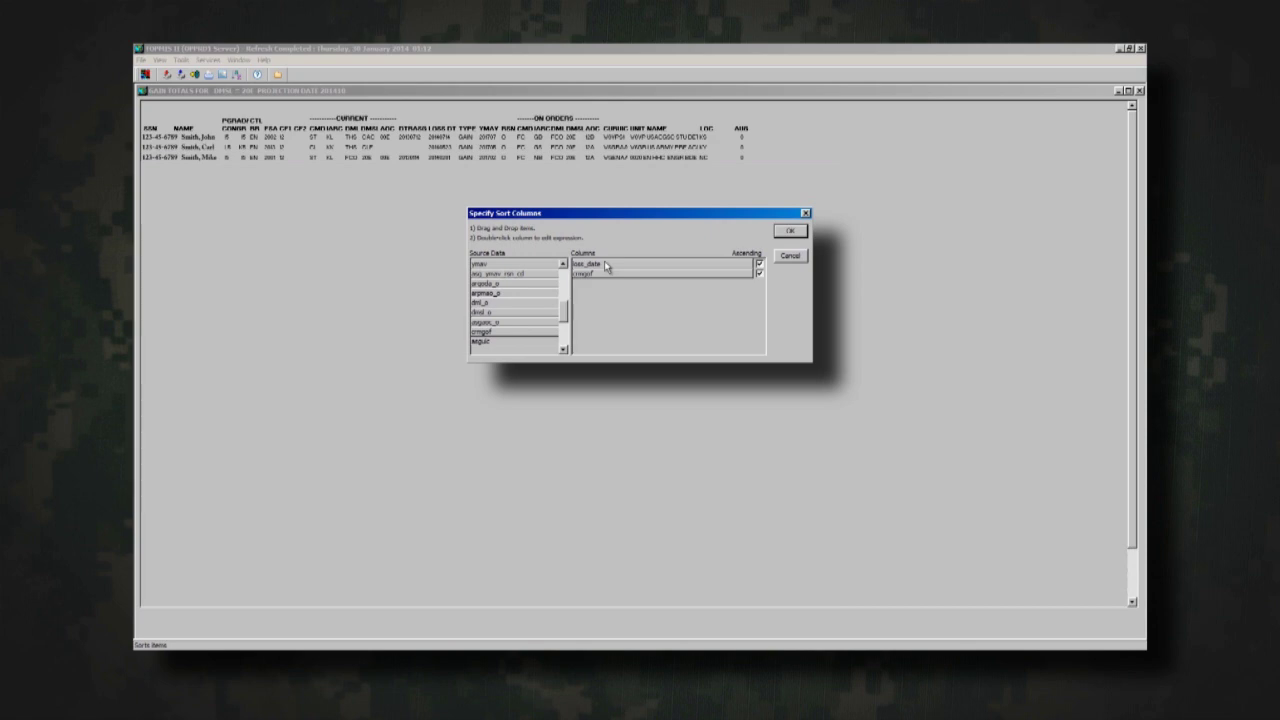
Add congr to the gain totals sort, order the columns cmgof, congr, loss_date, apply the sort and close the listing.
click(562, 264)
click(562, 264)
click(562, 264)
click(562, 264)
click(562, 264)
click(562, 264)
click(562, 264)
click(562, 264)
click(562, 264)
click(562, 264)
drag(522, 274, 596, 288)
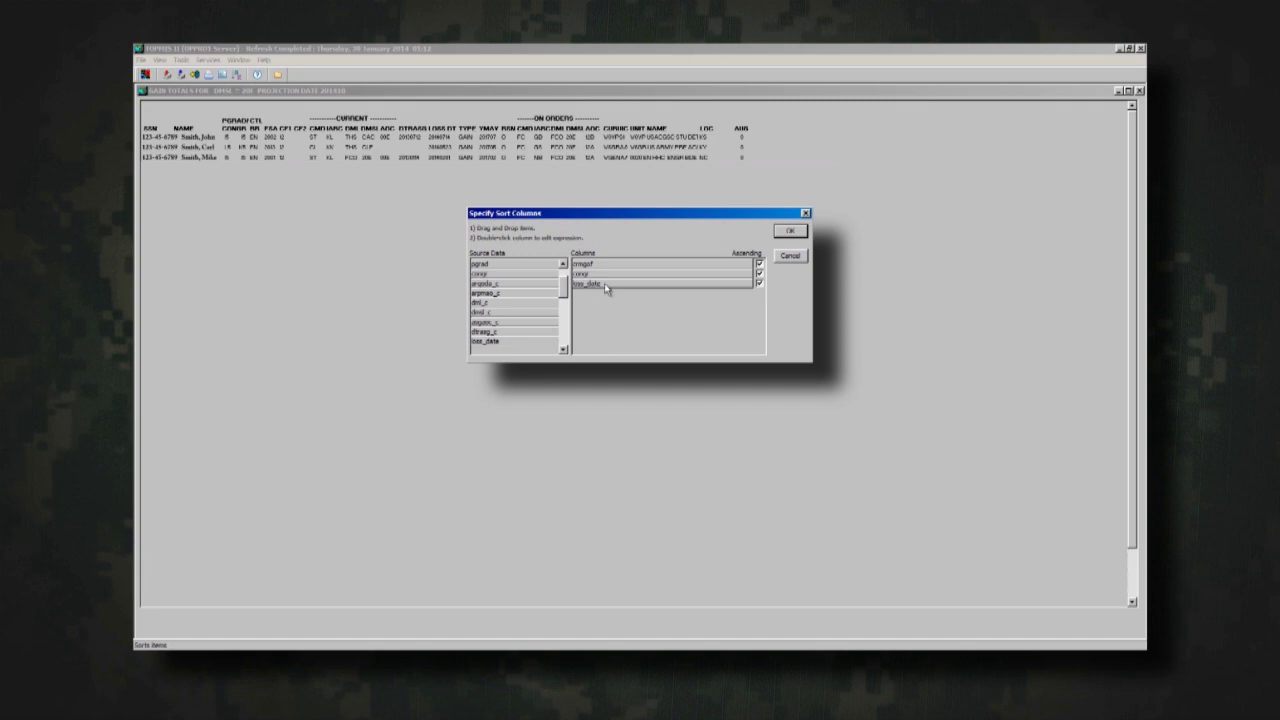
click(790, 231)
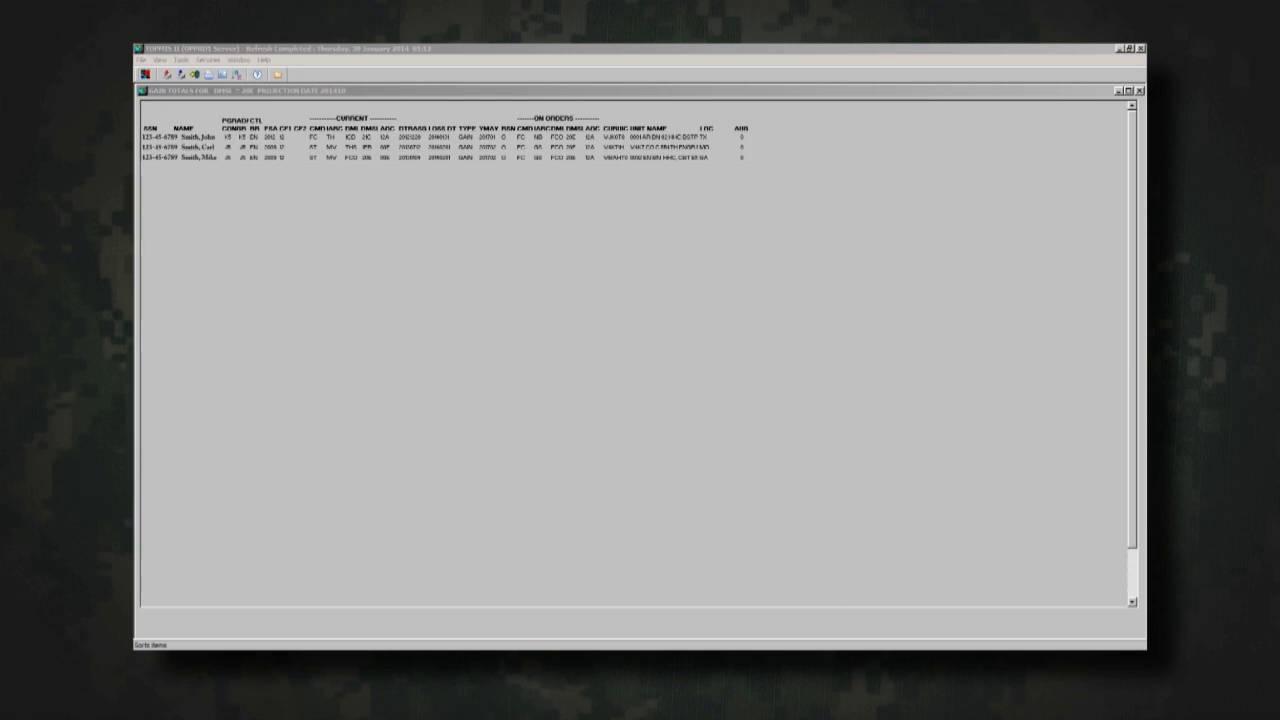
click(1139, 90)
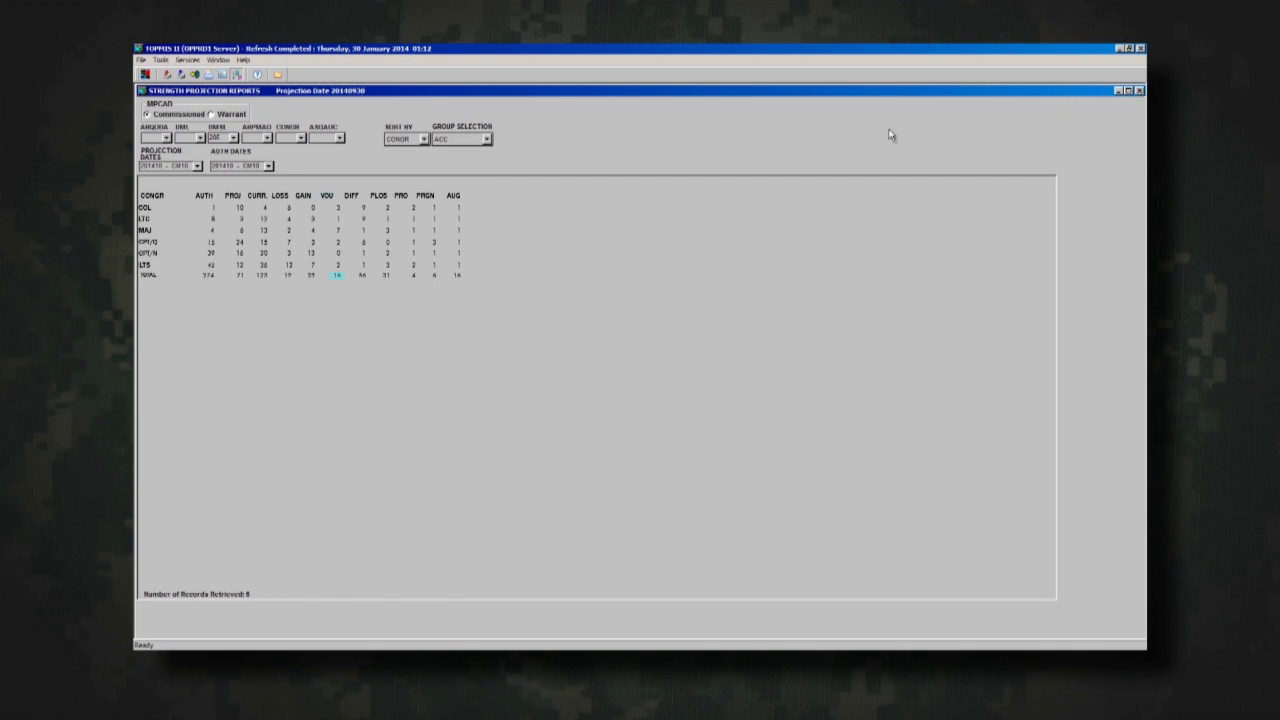
View the requisitions behind the total VOU figure for DMSL 20E, and close the listing.
double_click(337, 275)
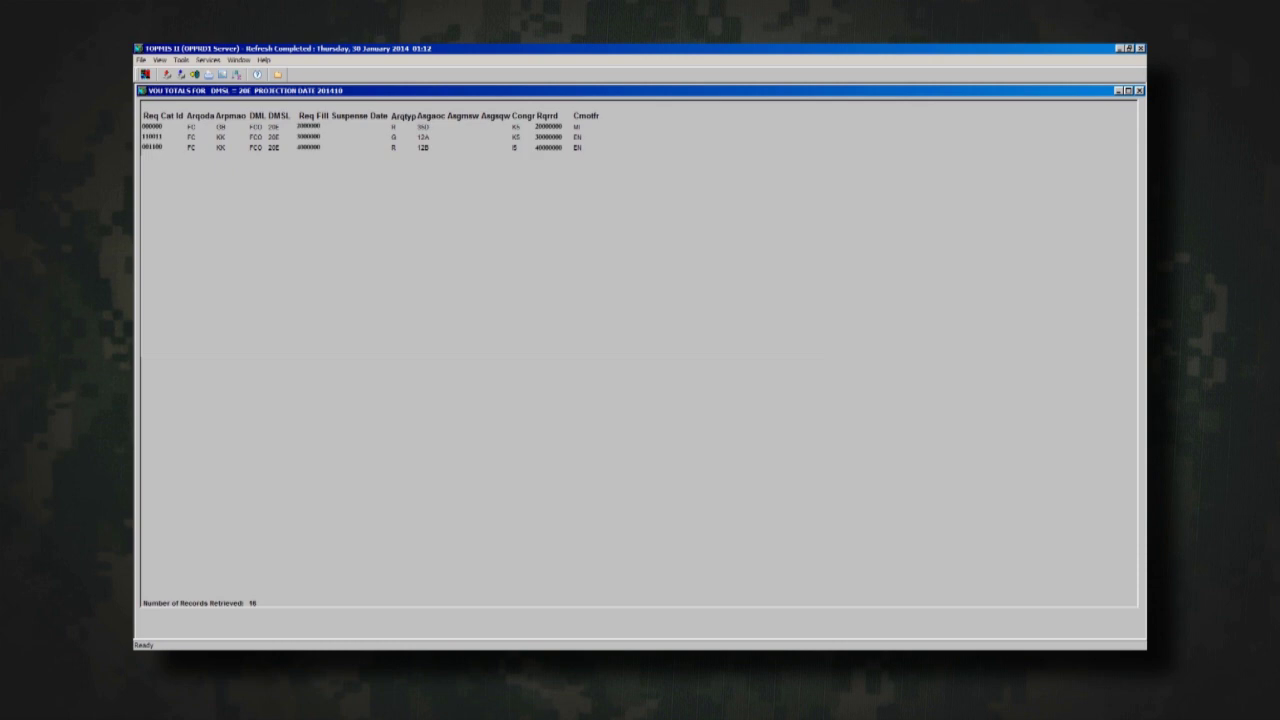
click(1139, 90)
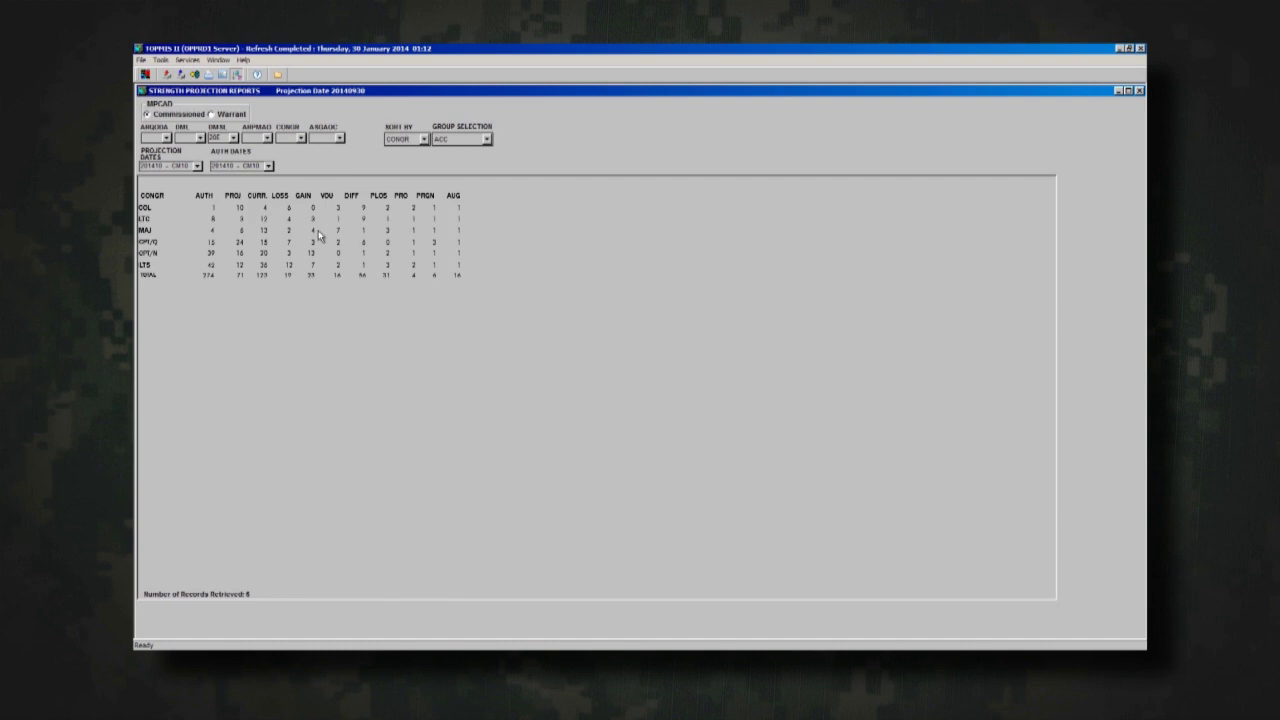
View the first MAJ gain officer's assignment instructions through Assignment Instruction View/Print (RFO), using the listing's data, and return to the report.
double_click(314, 232)
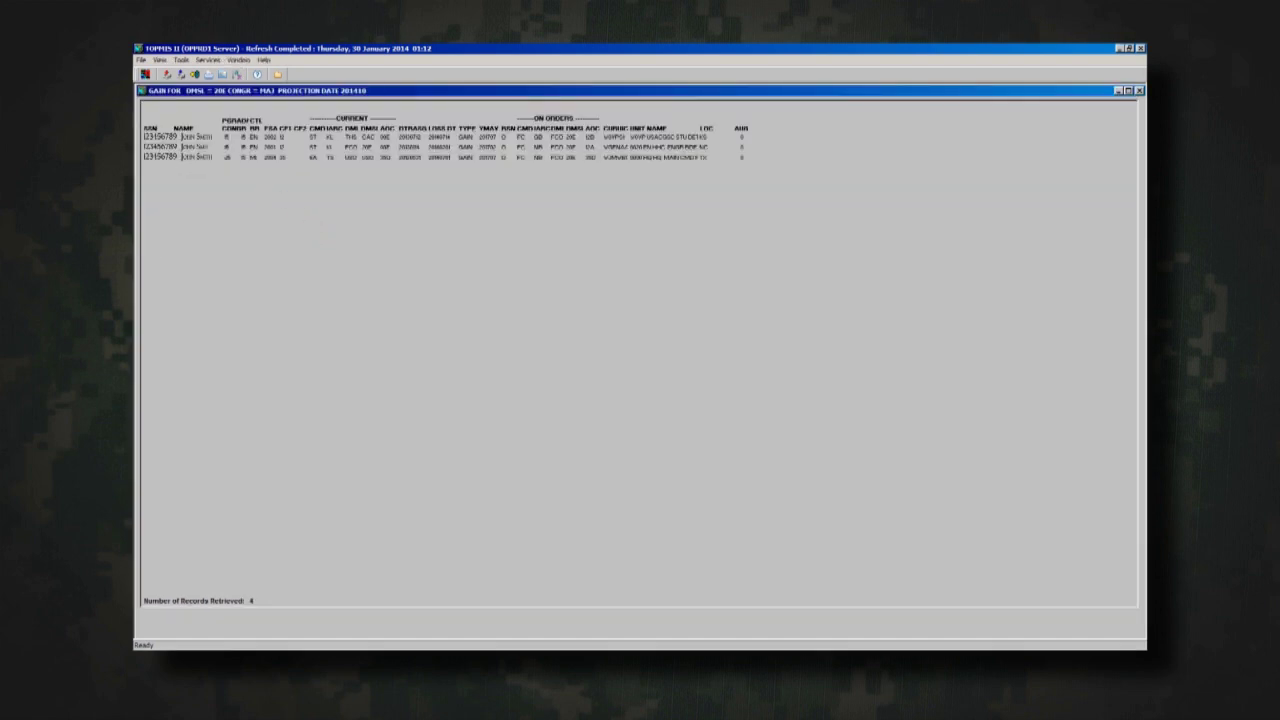
click(145, 75)
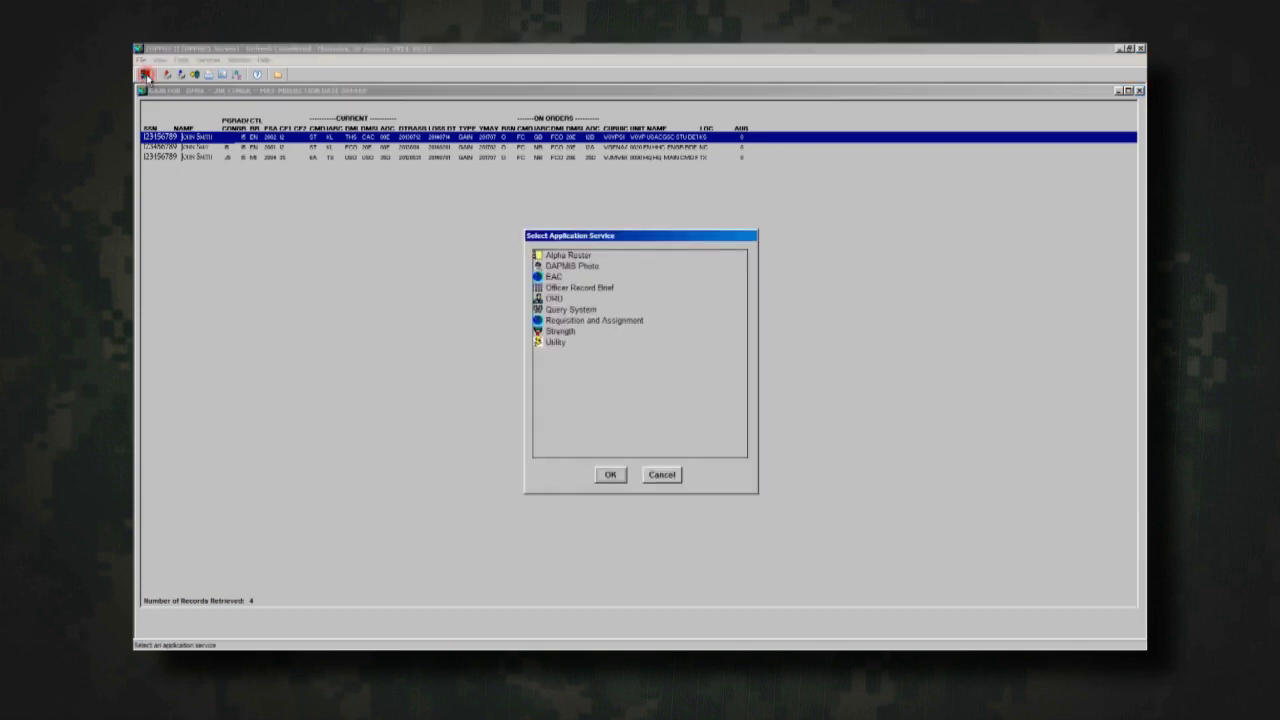
double_click(590, 321)
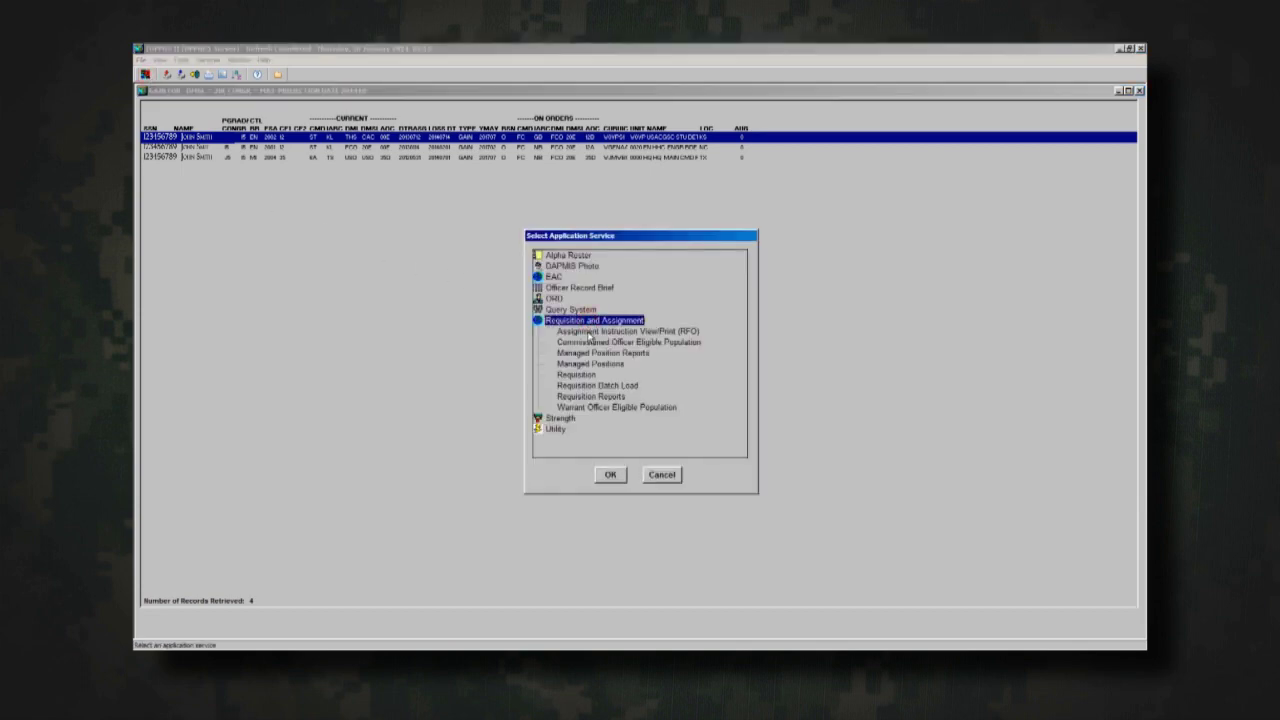
double_click(588, 332)
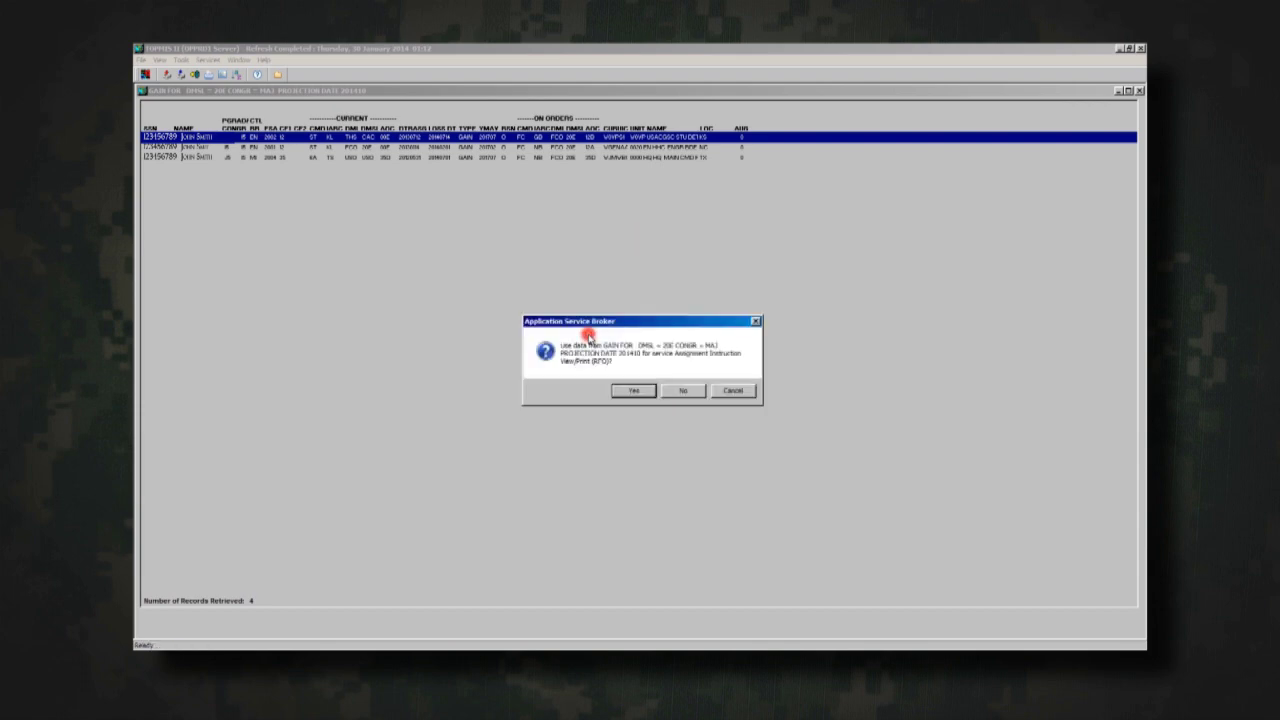
click(626, 391)
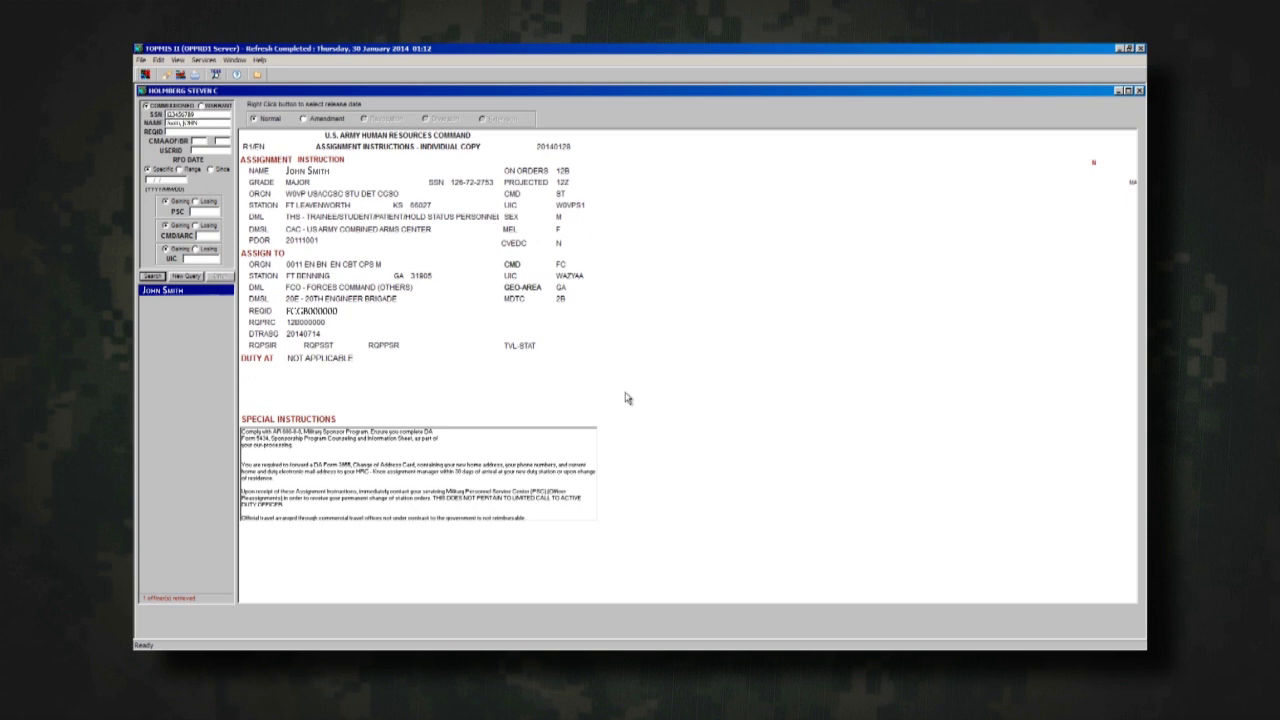
click(1139, 92)
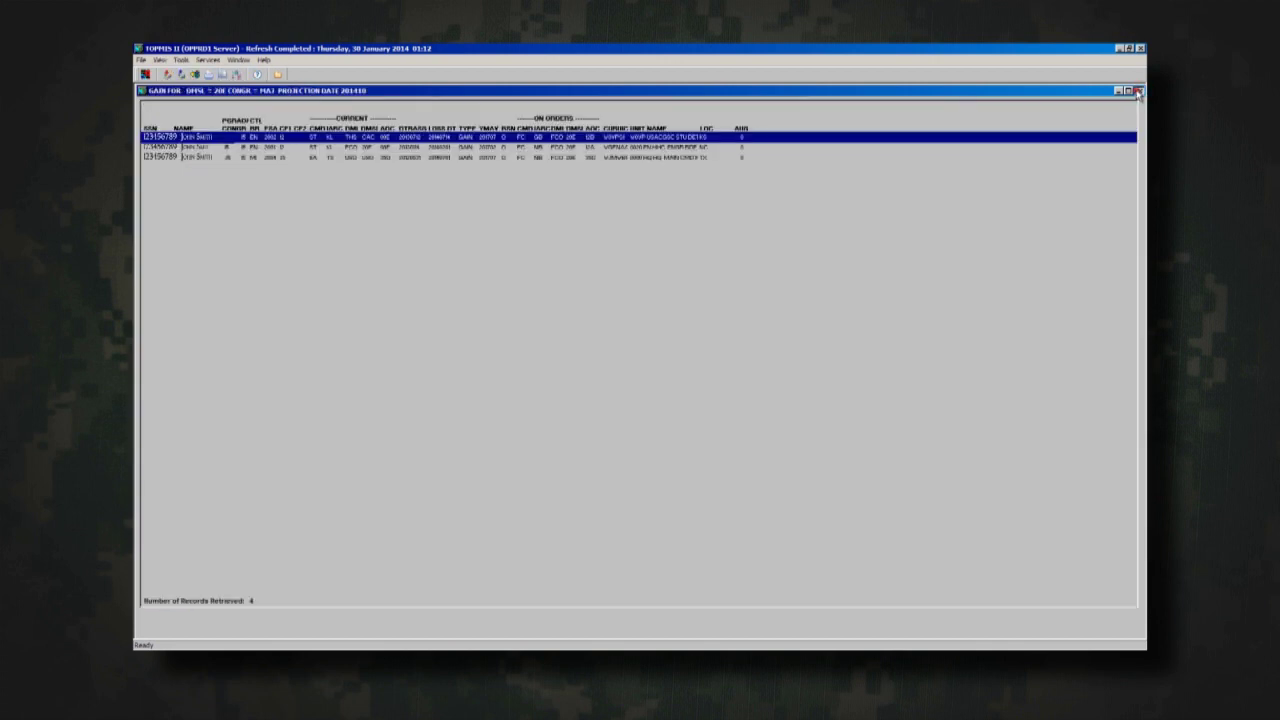
click(1138, 91)
Open the VOU totals listing for DMSL 20E and sort its requisitions by rqrrd in ascending order.
click(336, 274)
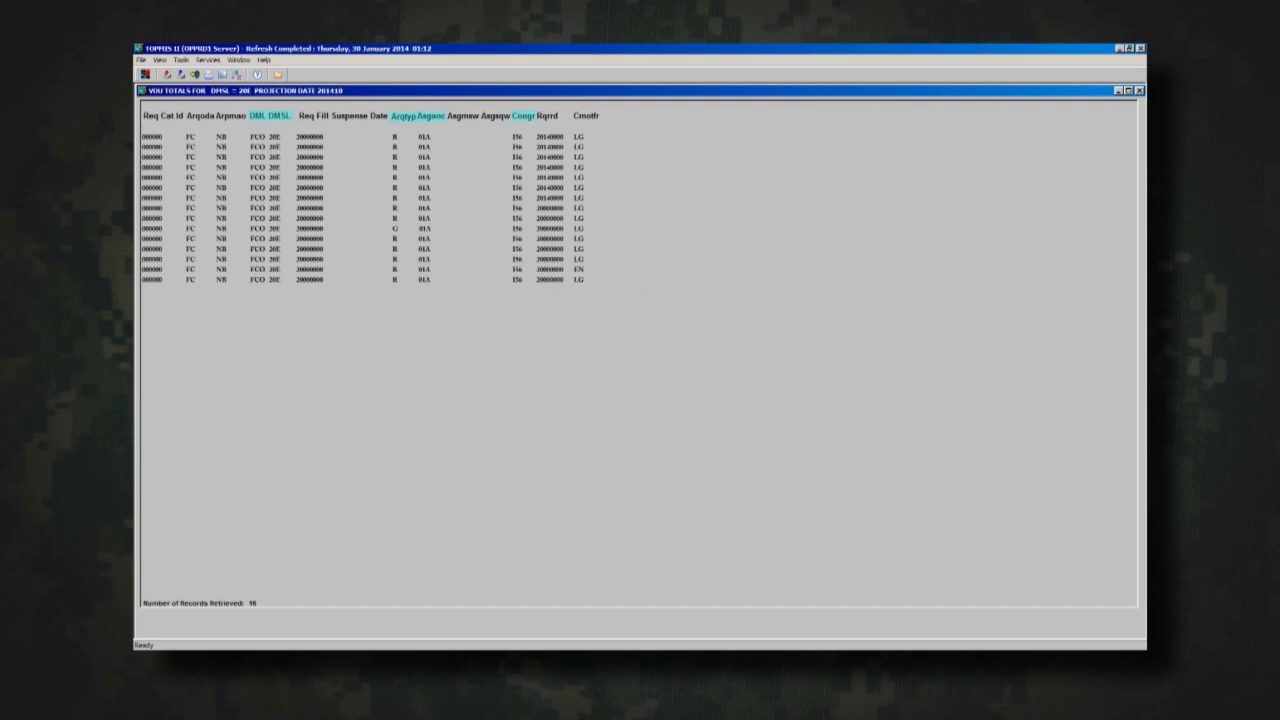
click(400, 197)
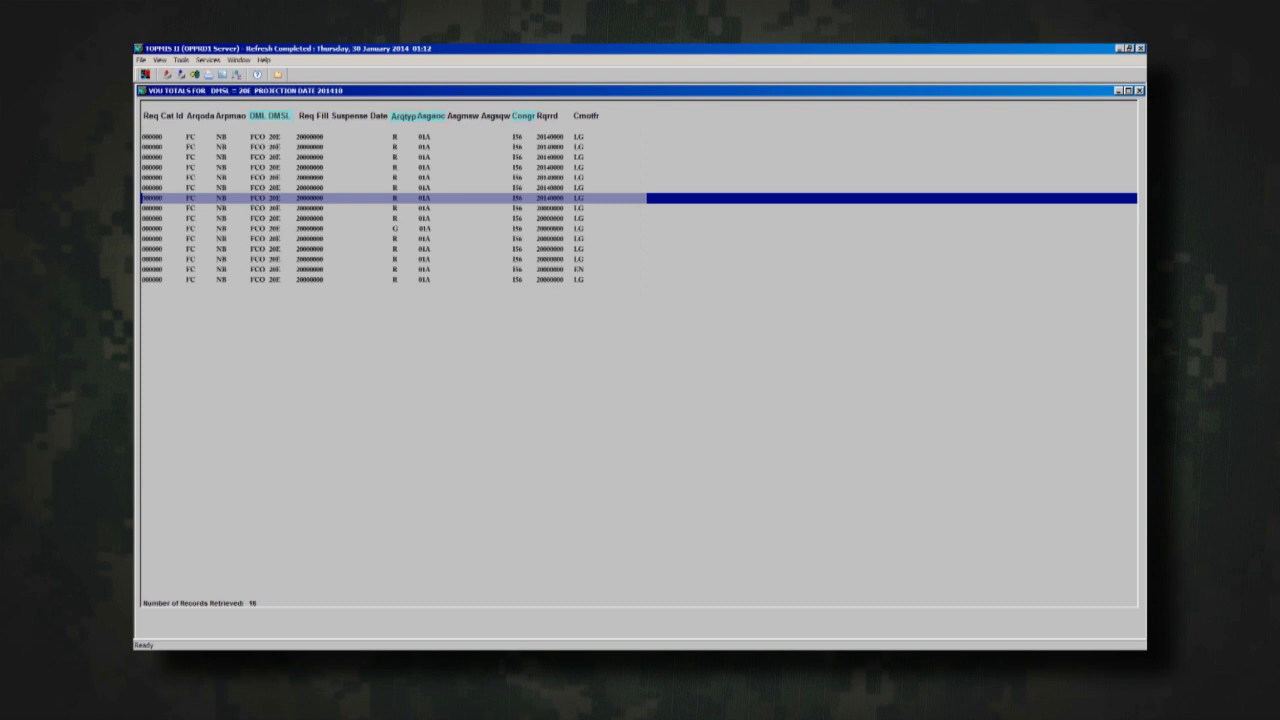
click(236, 74)
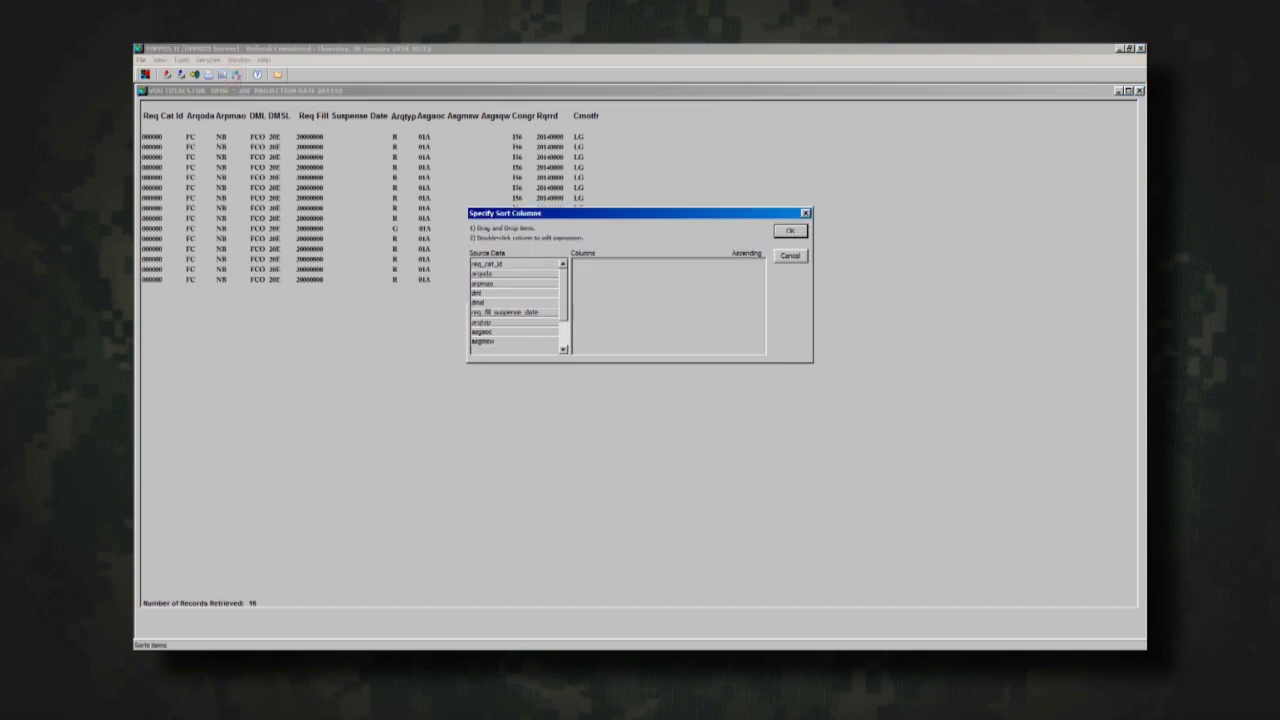
click(564, 349)
click(564, 349)
click(564, 349)
click(564, 349)
drag(514, 331, 608, 337)
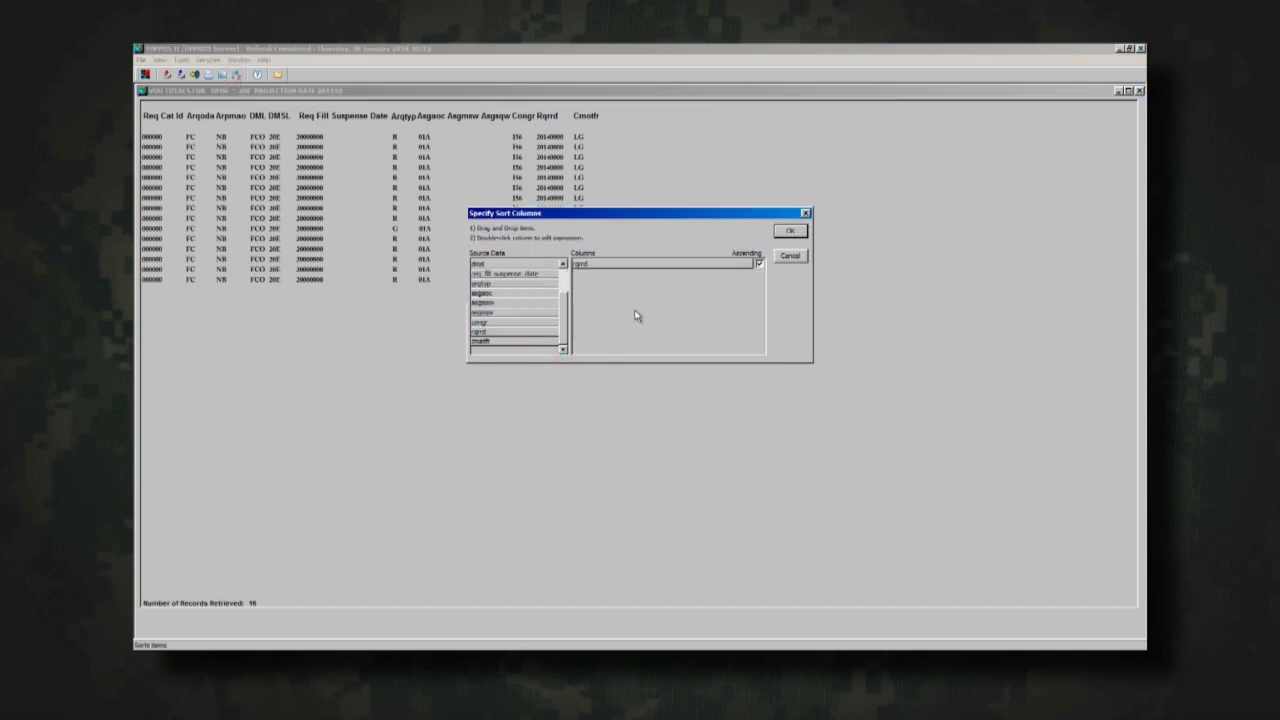
click(789, 231)
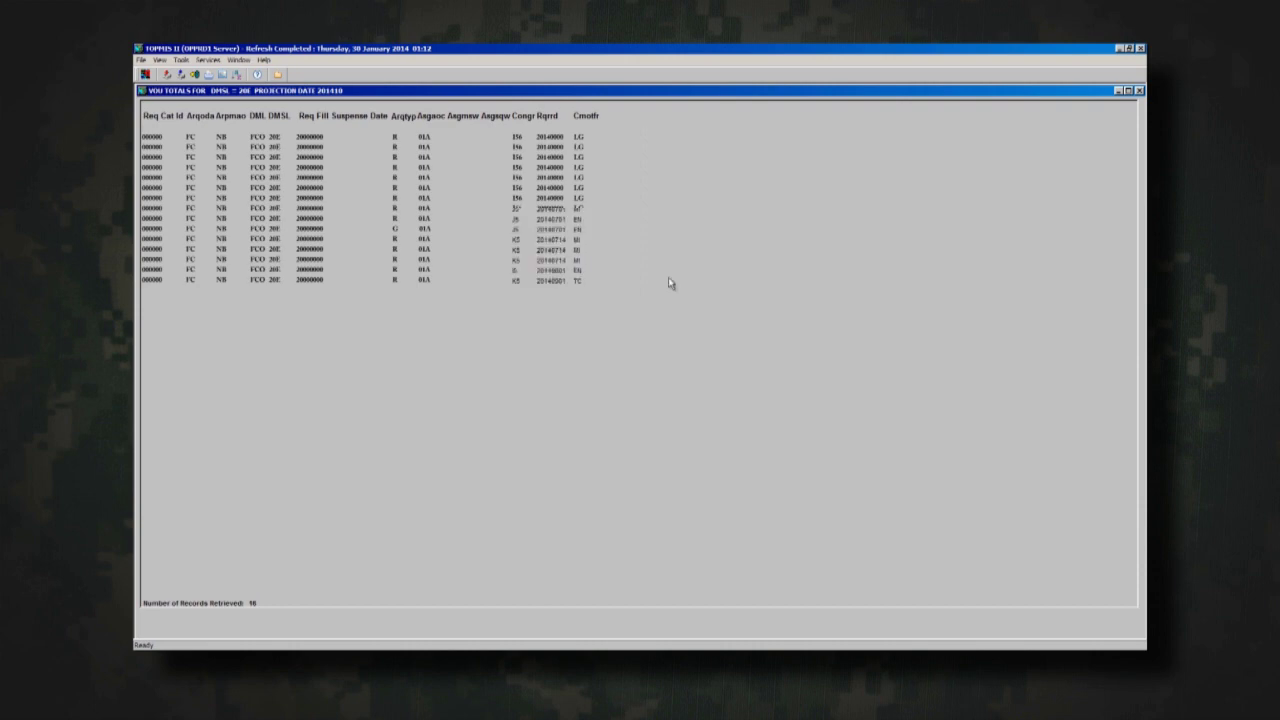
Add asgaoc as a second ascending sort column after rqrrd for the VOU requisitions, and apply the sort.
click(238, 75)
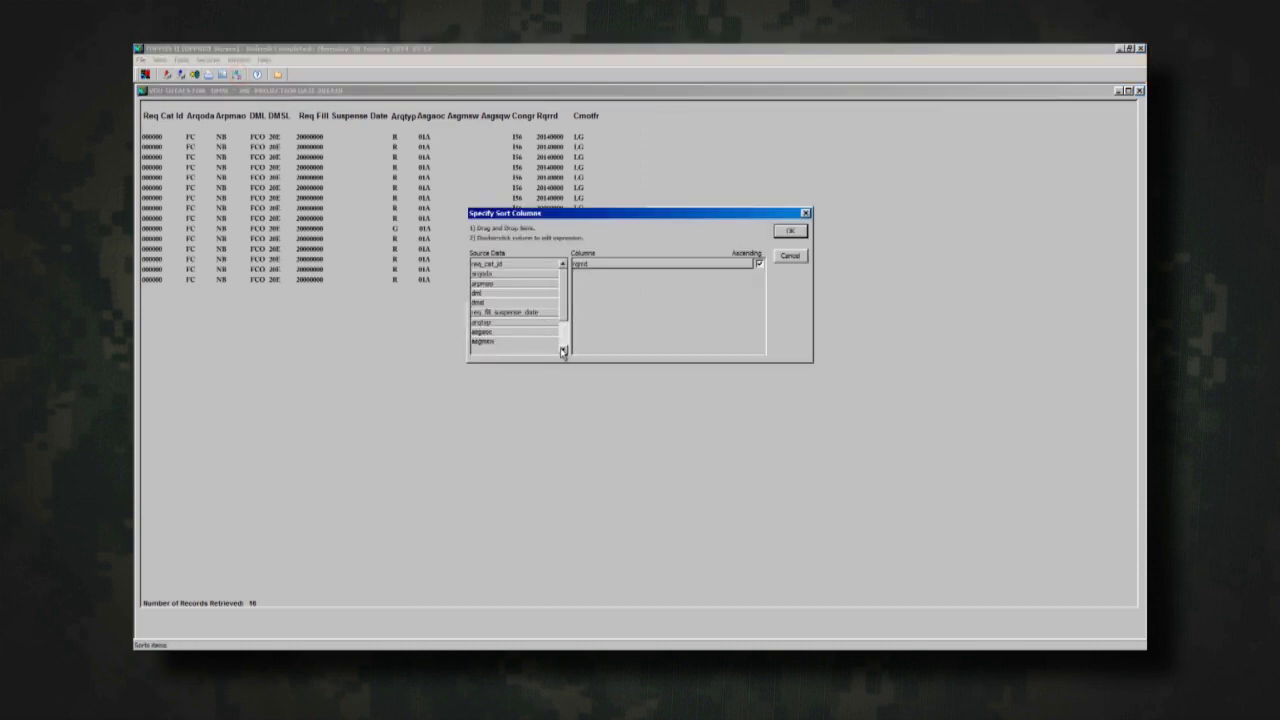
drag(527, 331, 632, 318)
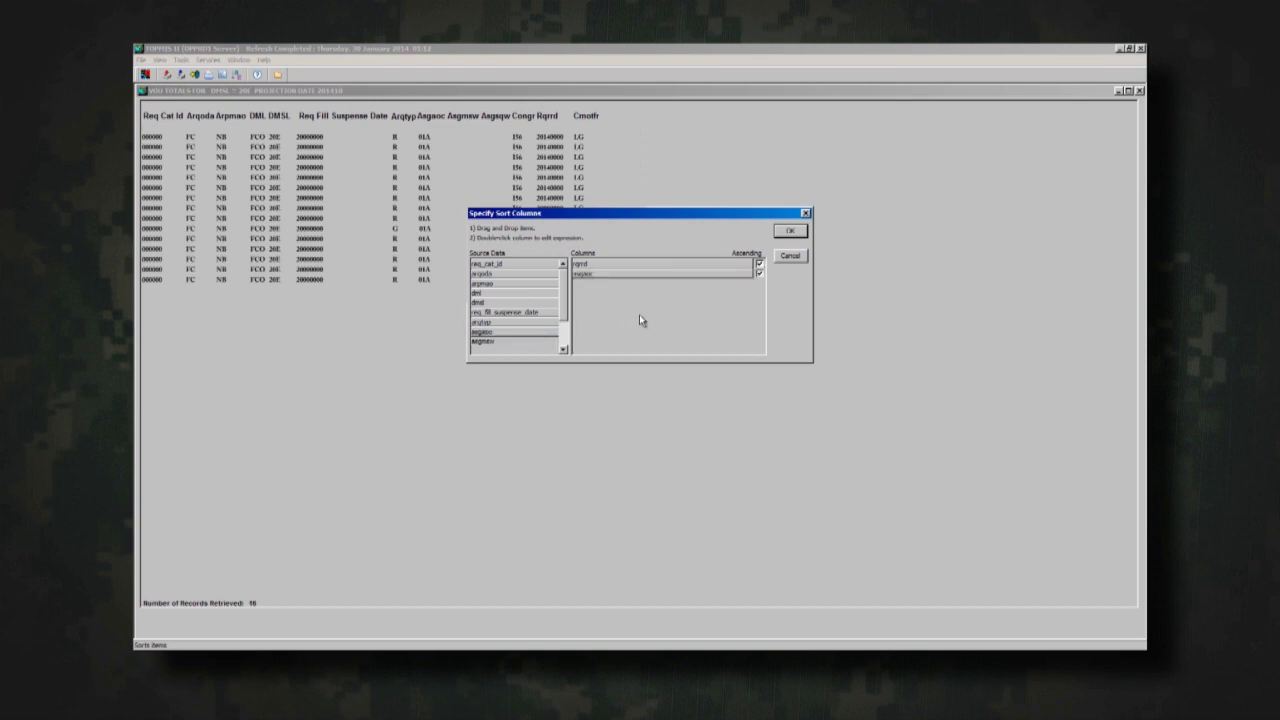
click(798, 234)
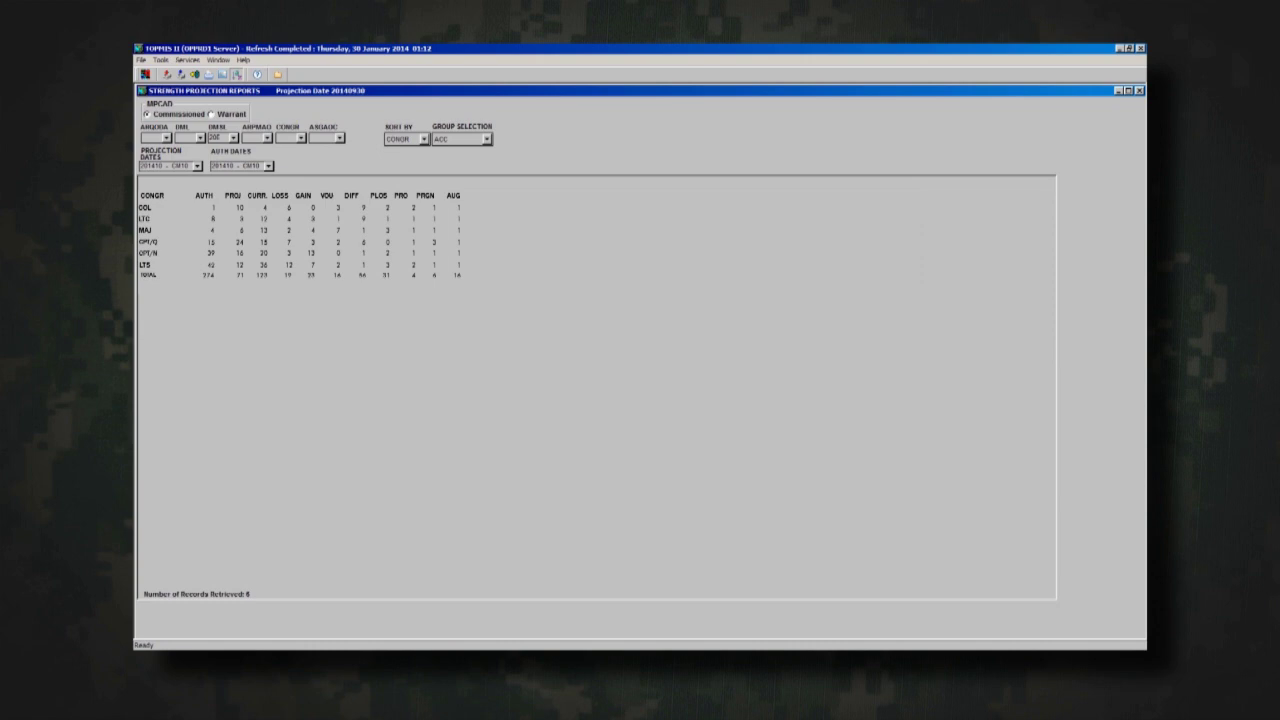
Open the officers behind the total LOSS figure for DMSL 20E, sort them by loss date, and close the listing.
double_click(294, 275)
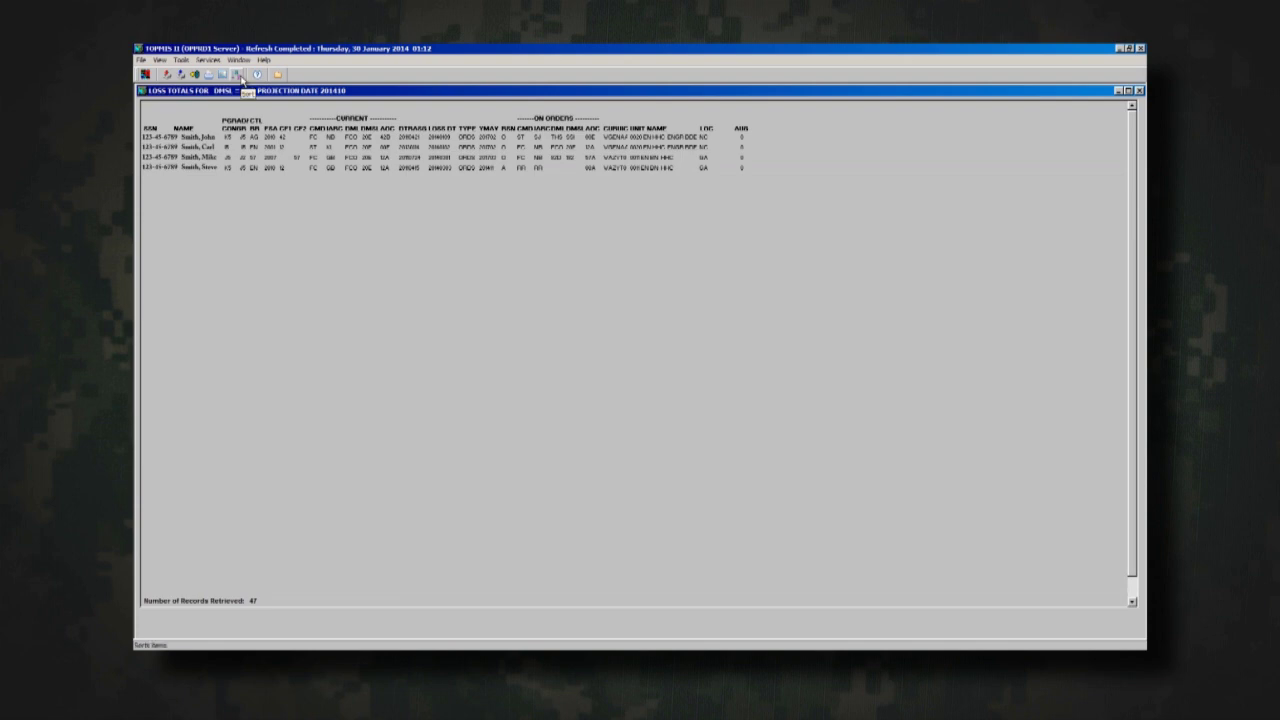
click(240, 77)
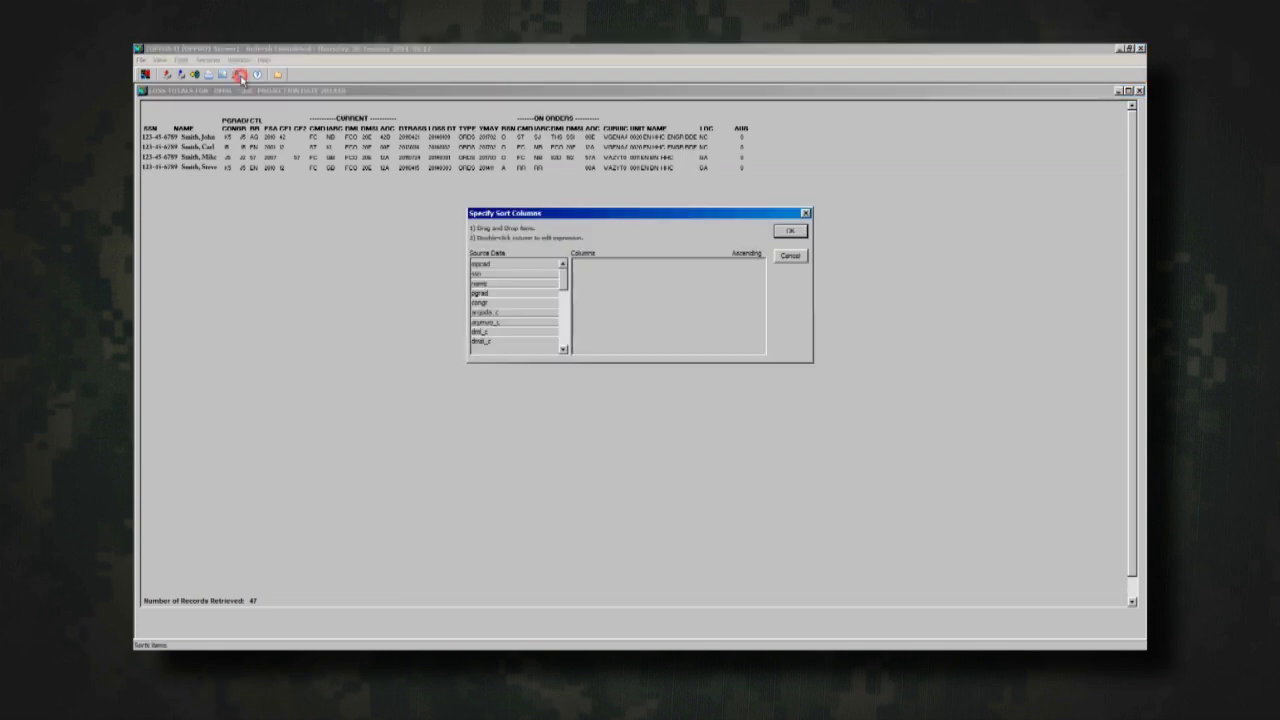
click(565, 349)
click(565, 349)
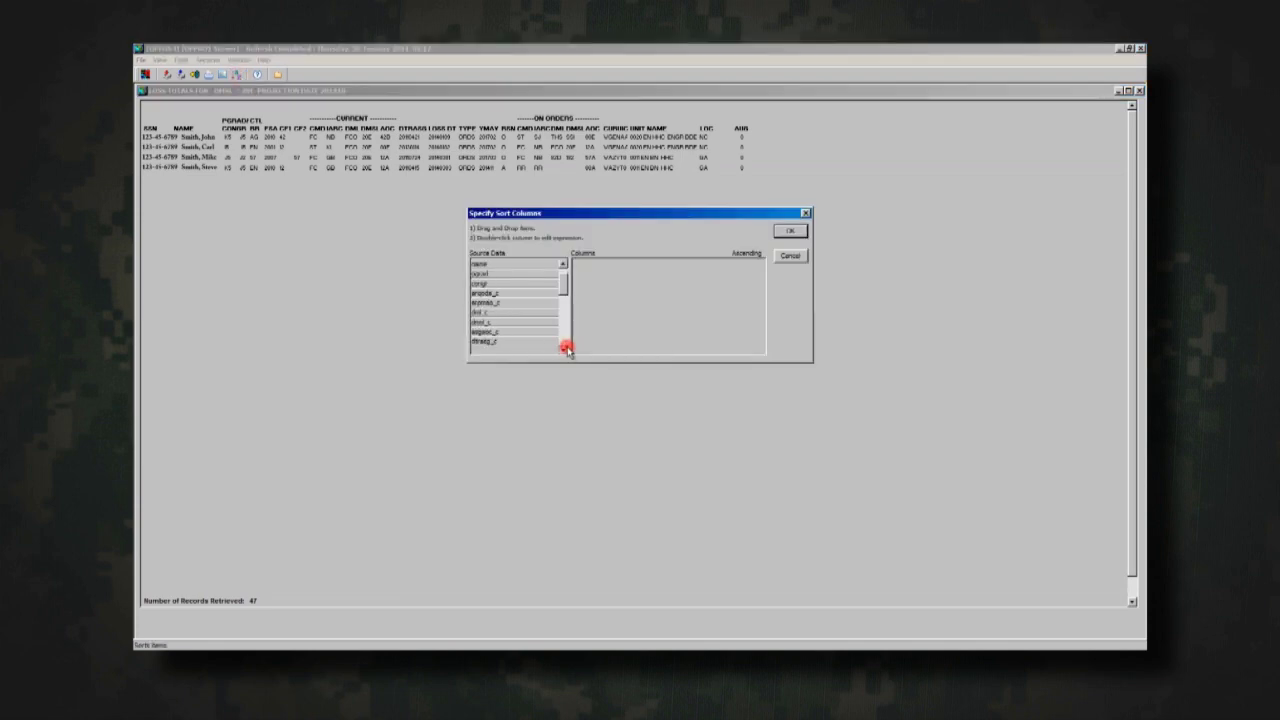
click(565, 349)
click(565, 349)
drag(515, 331, 618, 323)
click(789, 231)
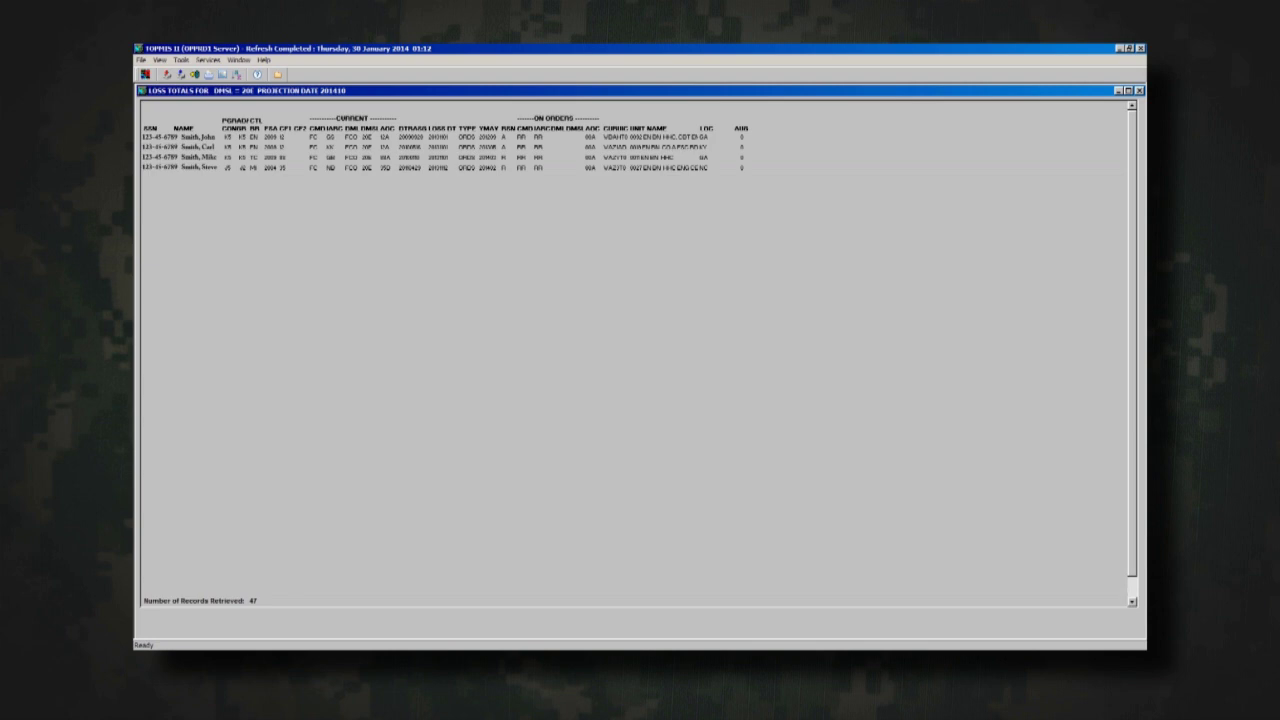
click(1138, 90)
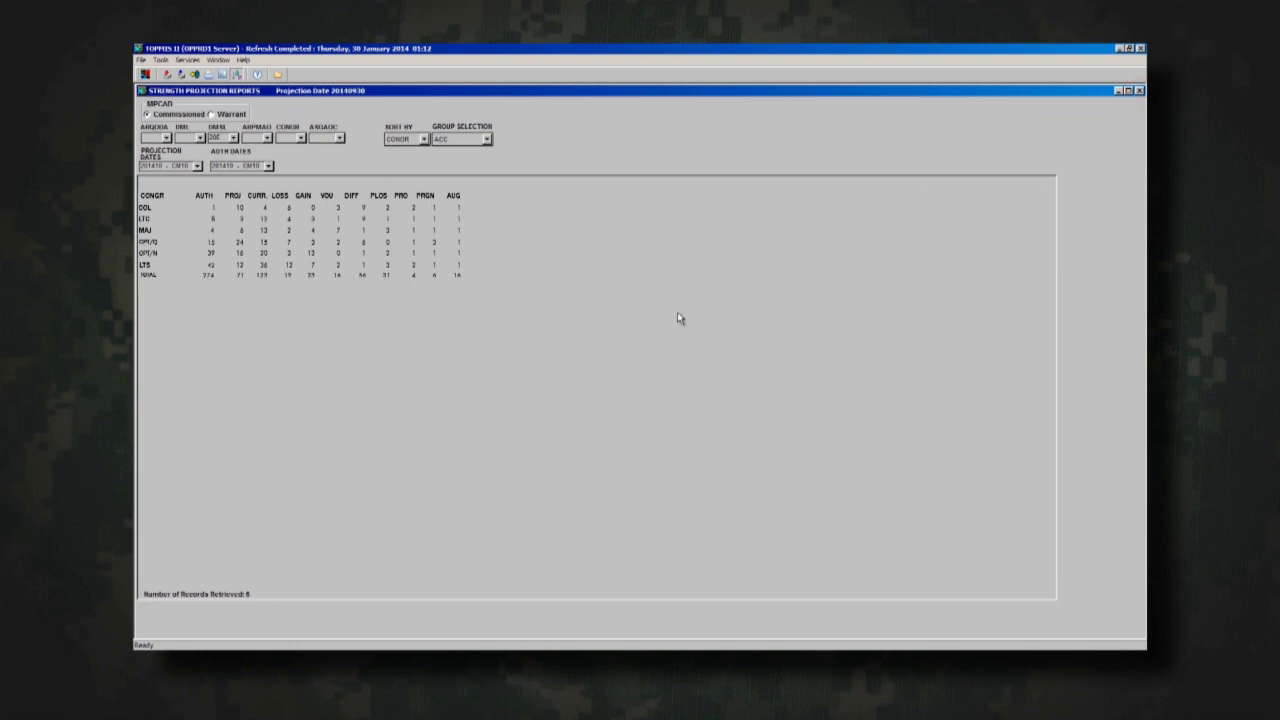
Open the officers behind the total PLOS figure for DMSL 20E and sort them by two columns.
double_click(382, 275)
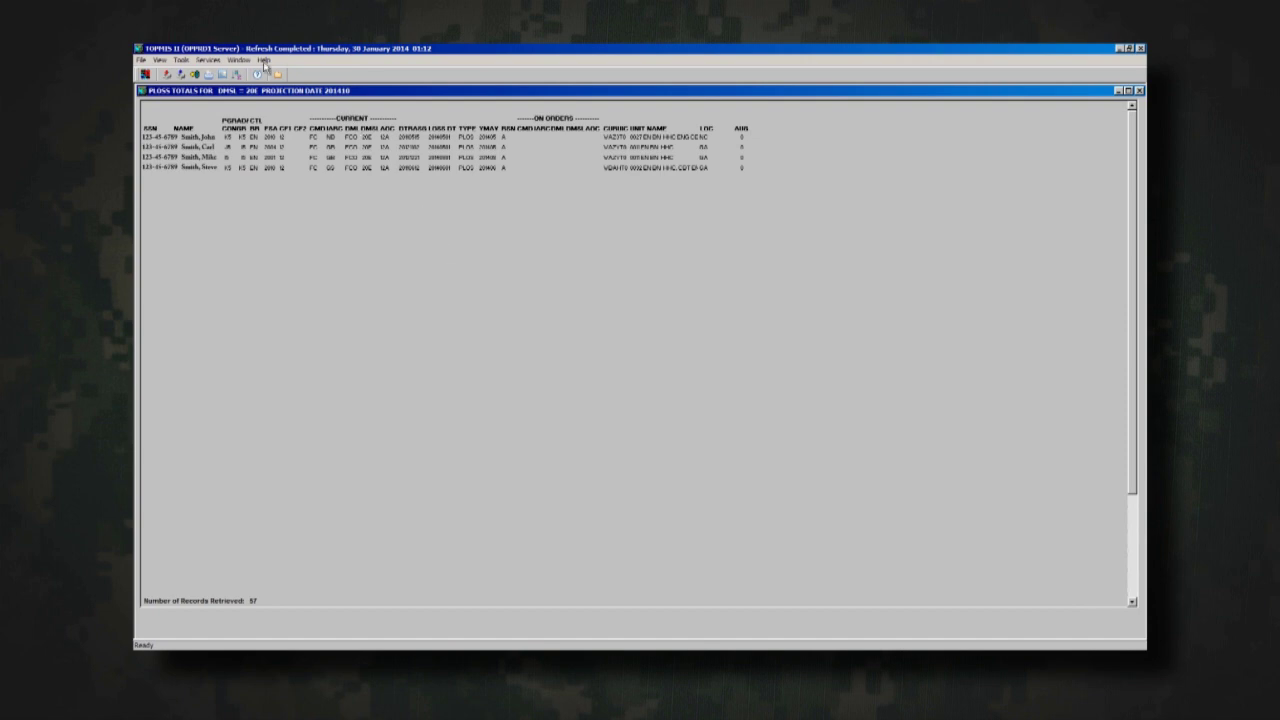
click(236, 76)
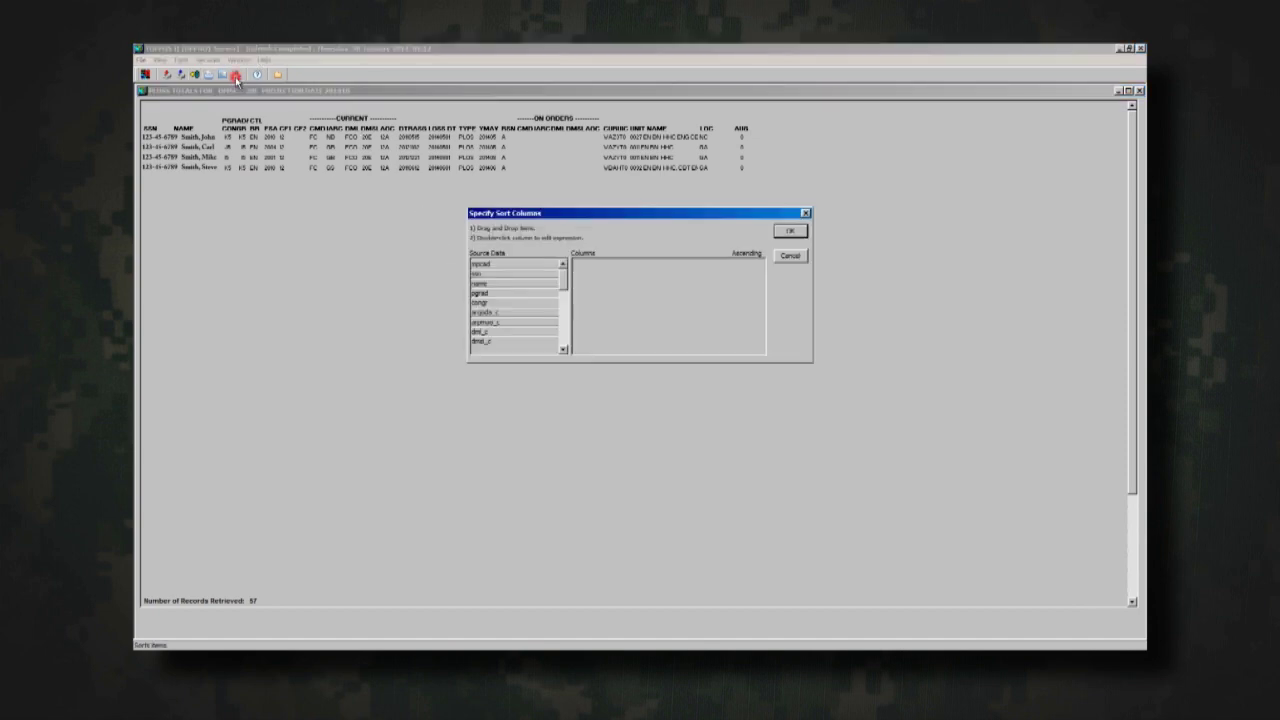
click(564, 349)
click(564, 349)
click(564, 349)
click(565, 349)
click(565, 349)
click(565, 349)
click(565, 349)
drag(548, 331, 601, 312)
drag(540, 266, 617, 288)
click(797, 233)
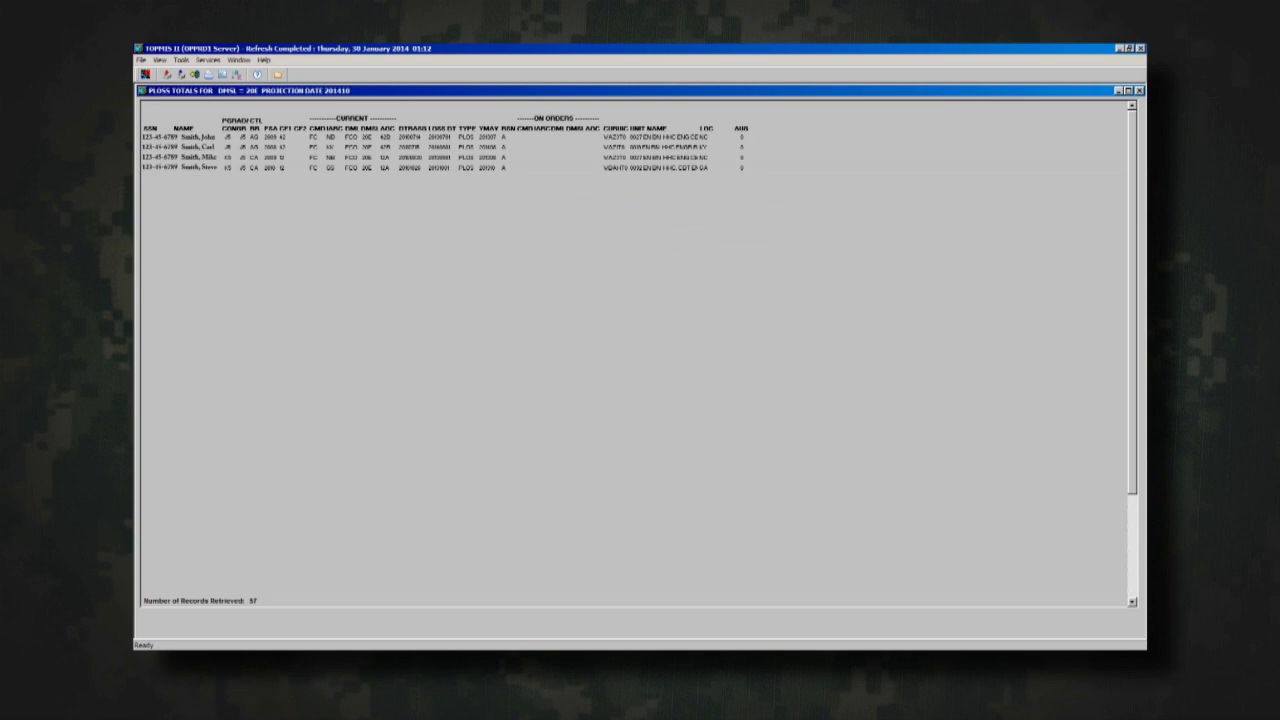
Select all officers in the PLOSS listing and open ORD service 30 - Officer Availability - YMAV with the listing's data.
key(ctrl+a)
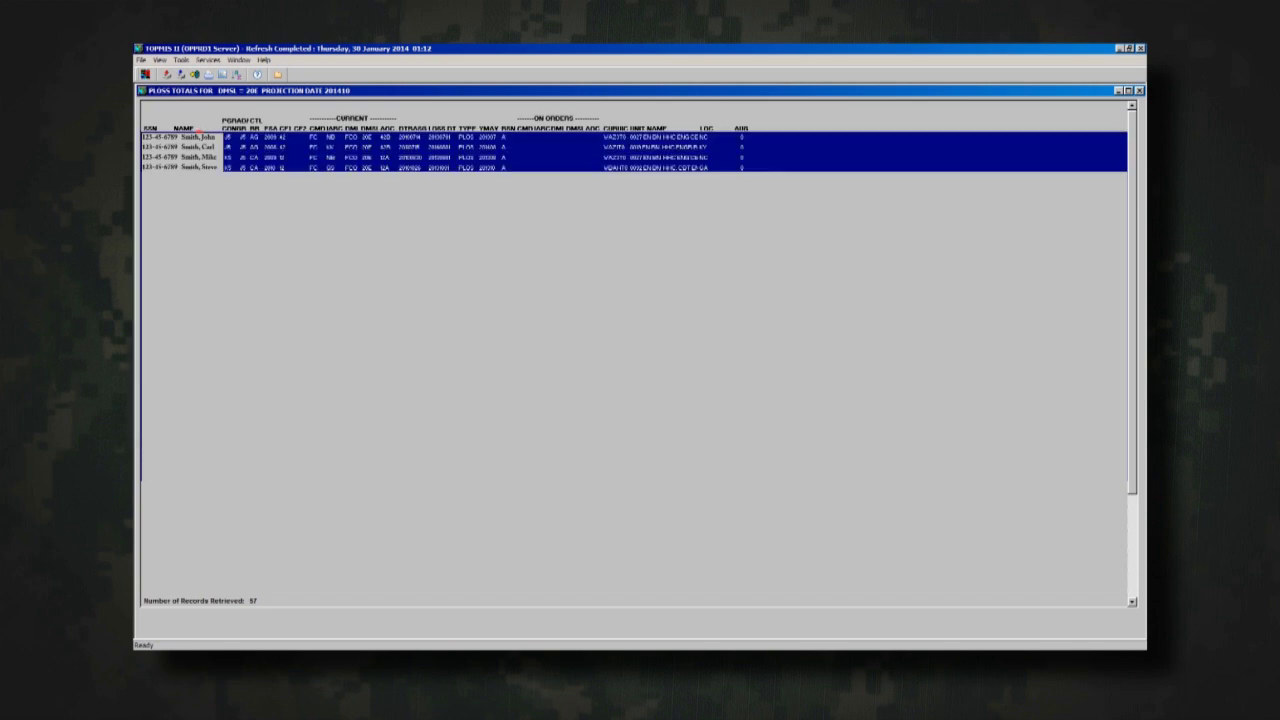
click(145, 74)
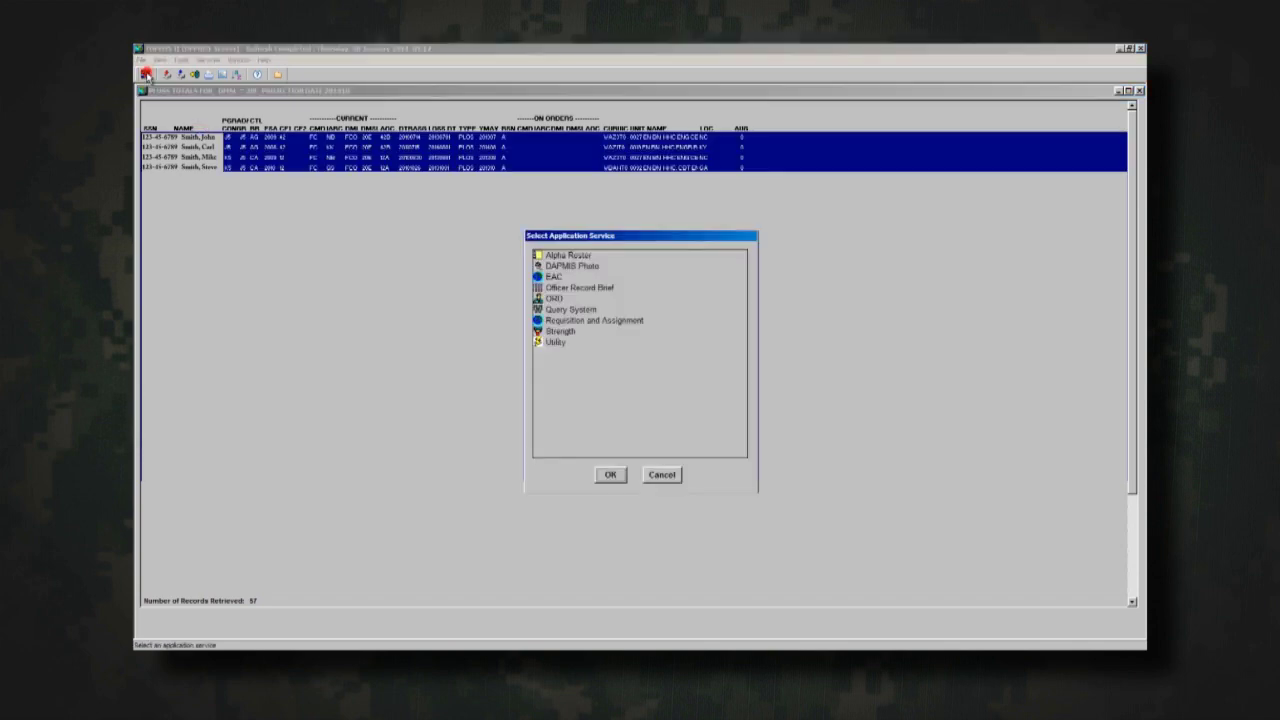
double_click(550, 299)
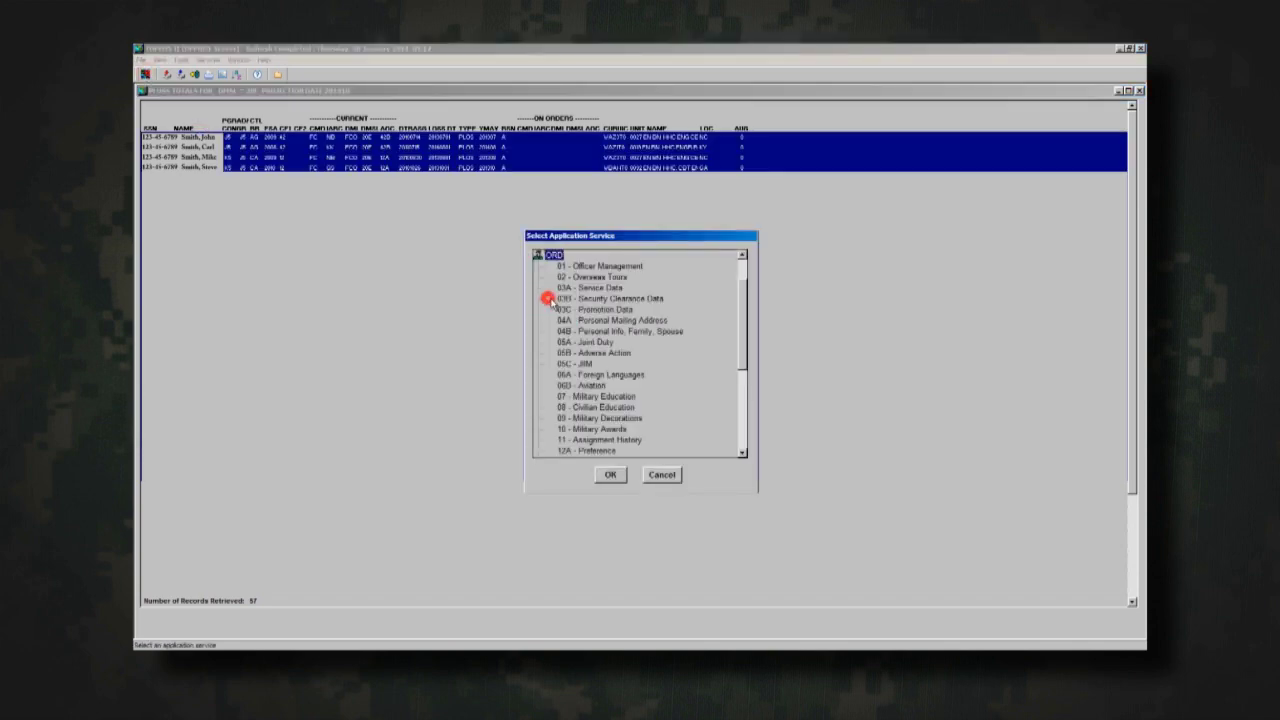
click(741, 368)
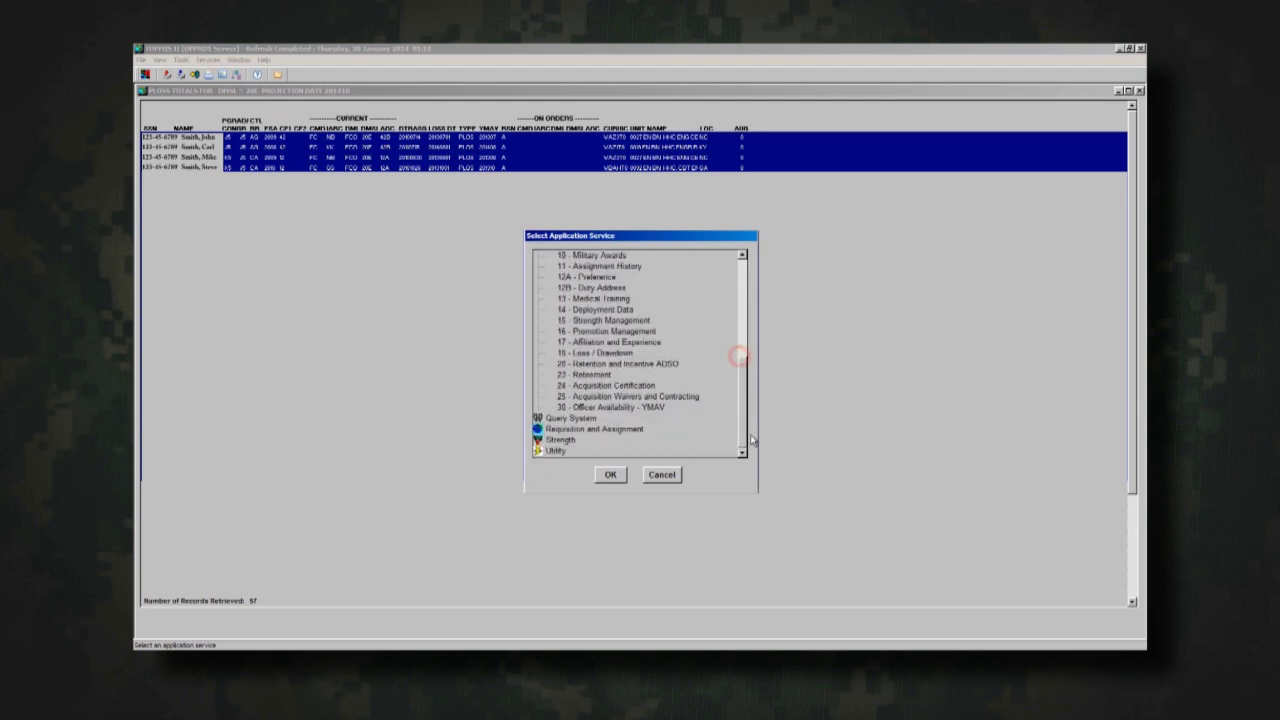
double_click(640, 407)
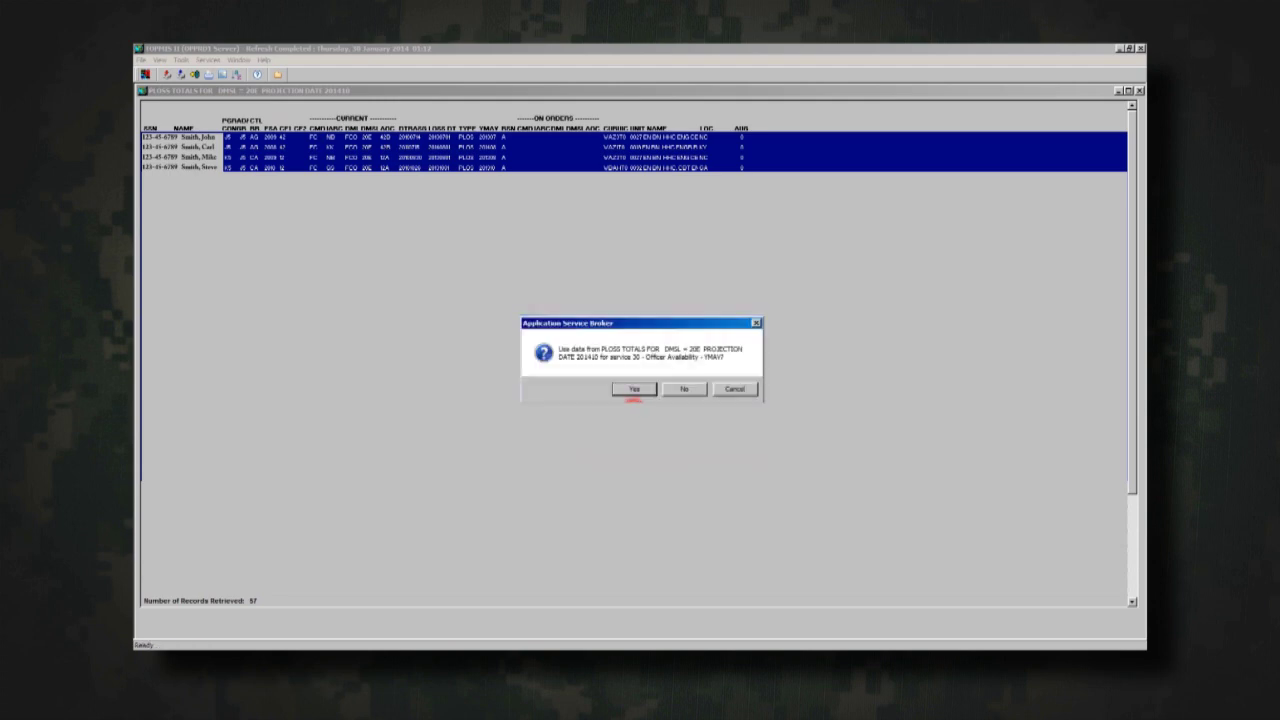
click(636, 390)
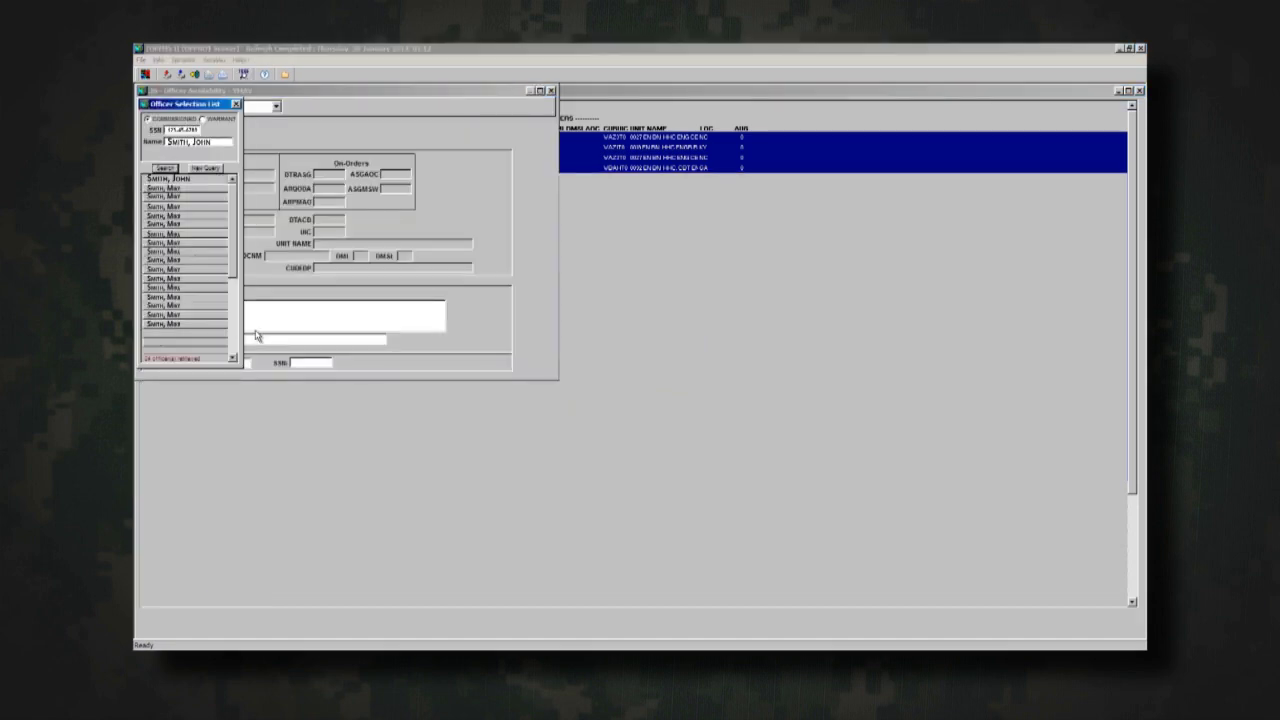
View a listed officer's YMAV record, bring back the officer selection list, and close both windows.
double_click(176, 323)
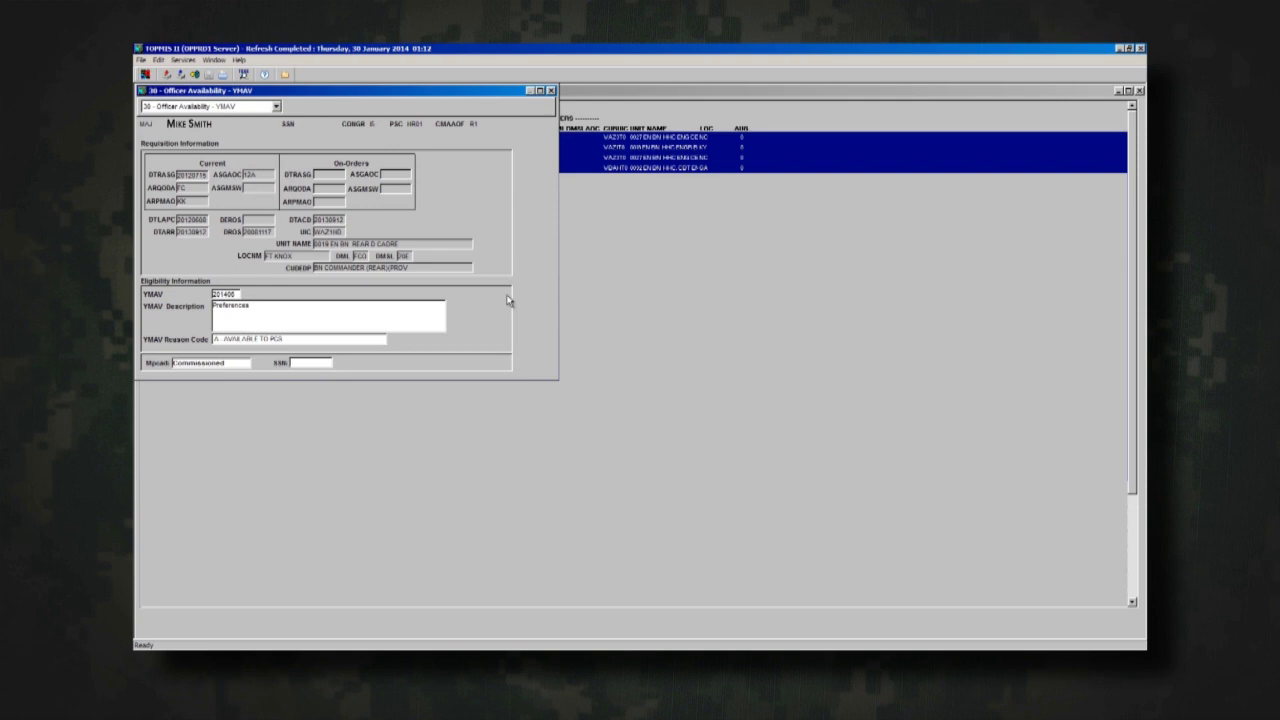
click(143, 60)
click(154, 72)
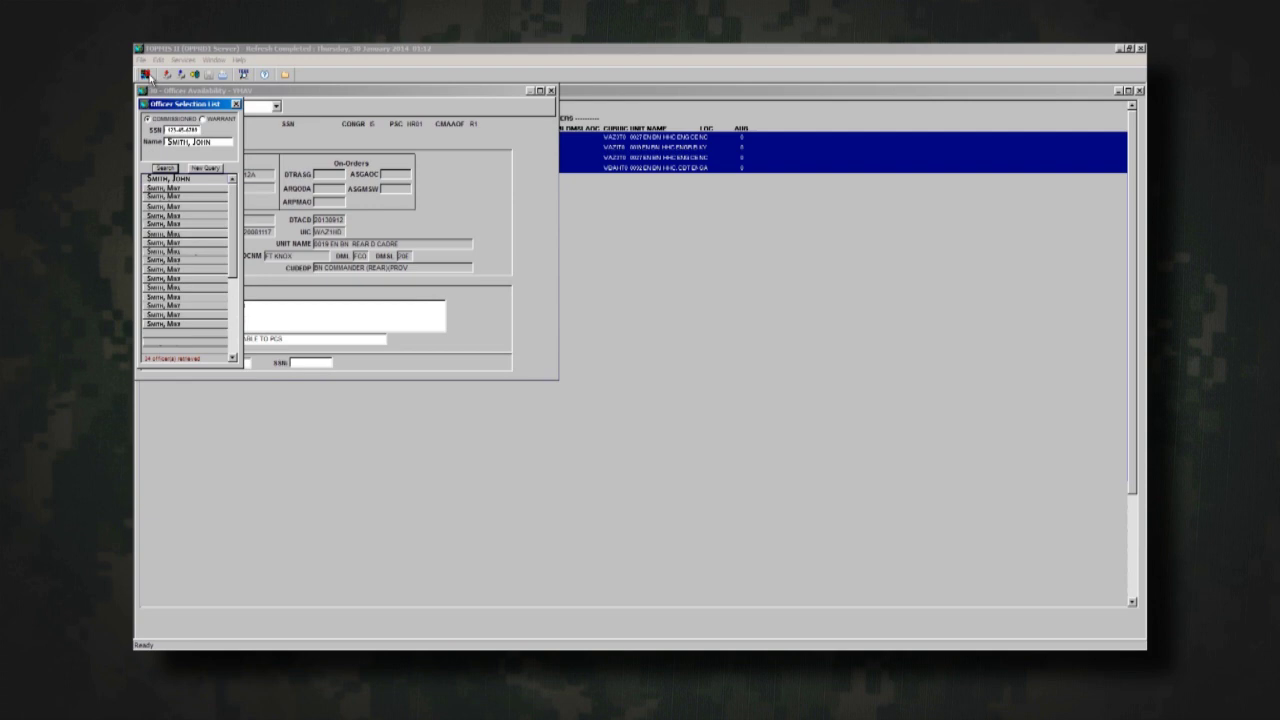
click(235, 104)
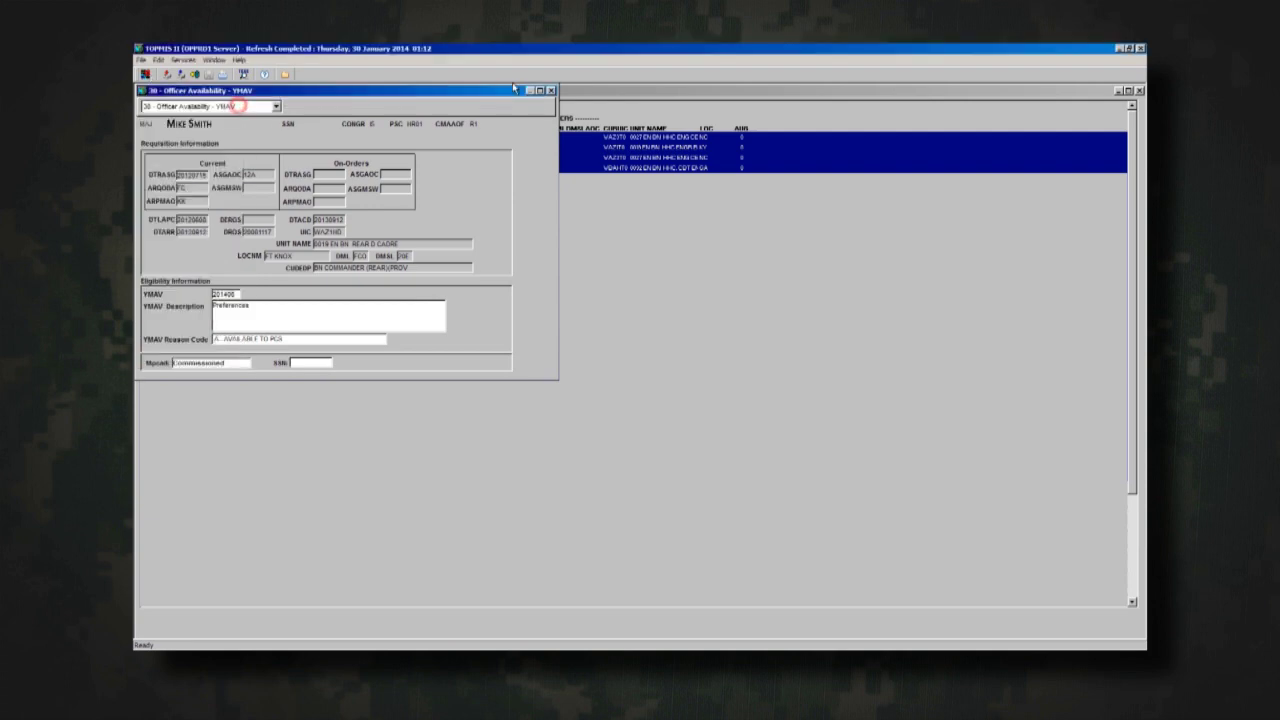
click(549, 91)
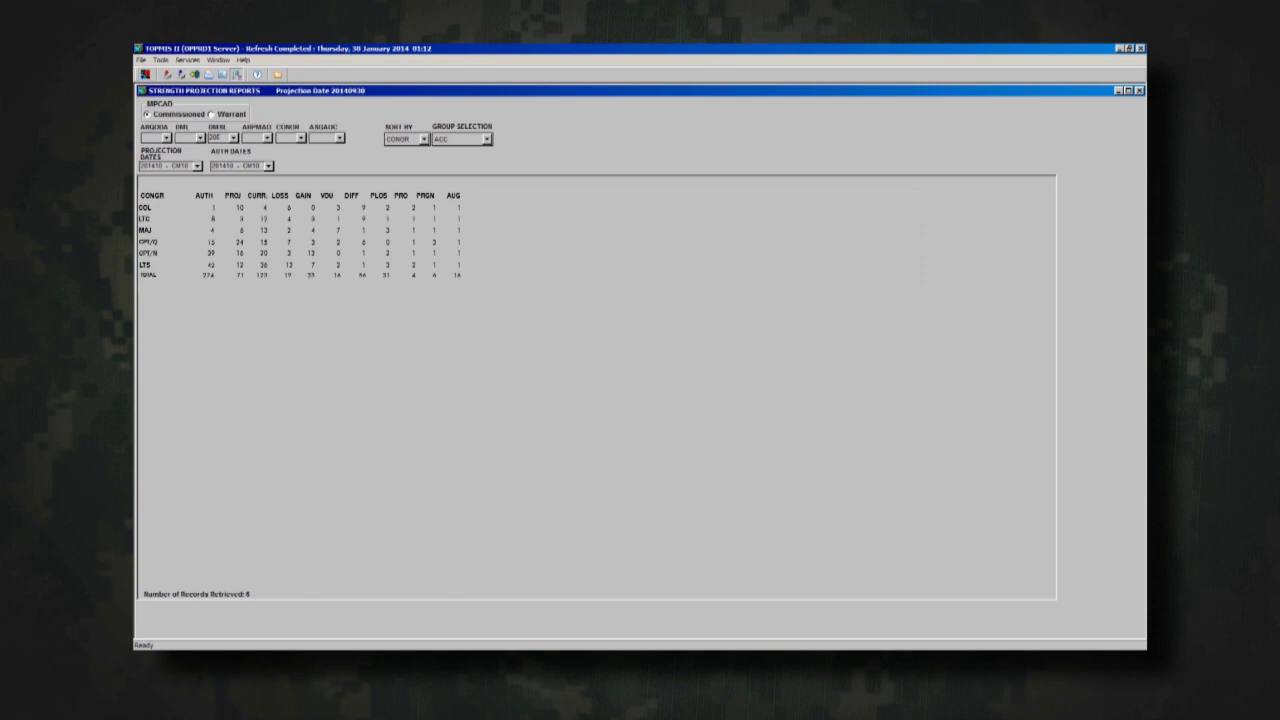
Open the total PROJ listing for DMSL 20E and launch the New Excel Spreadsheet utility for it.
double_click(240, 275)
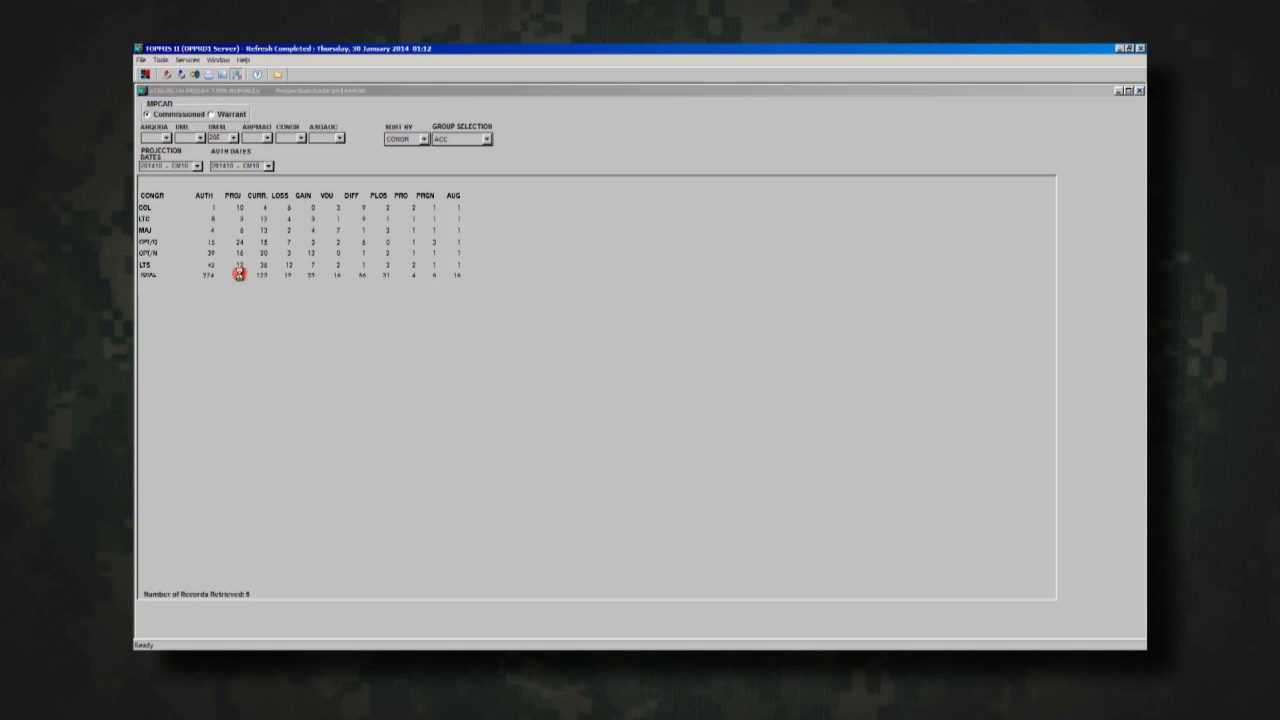
click(145, 75)
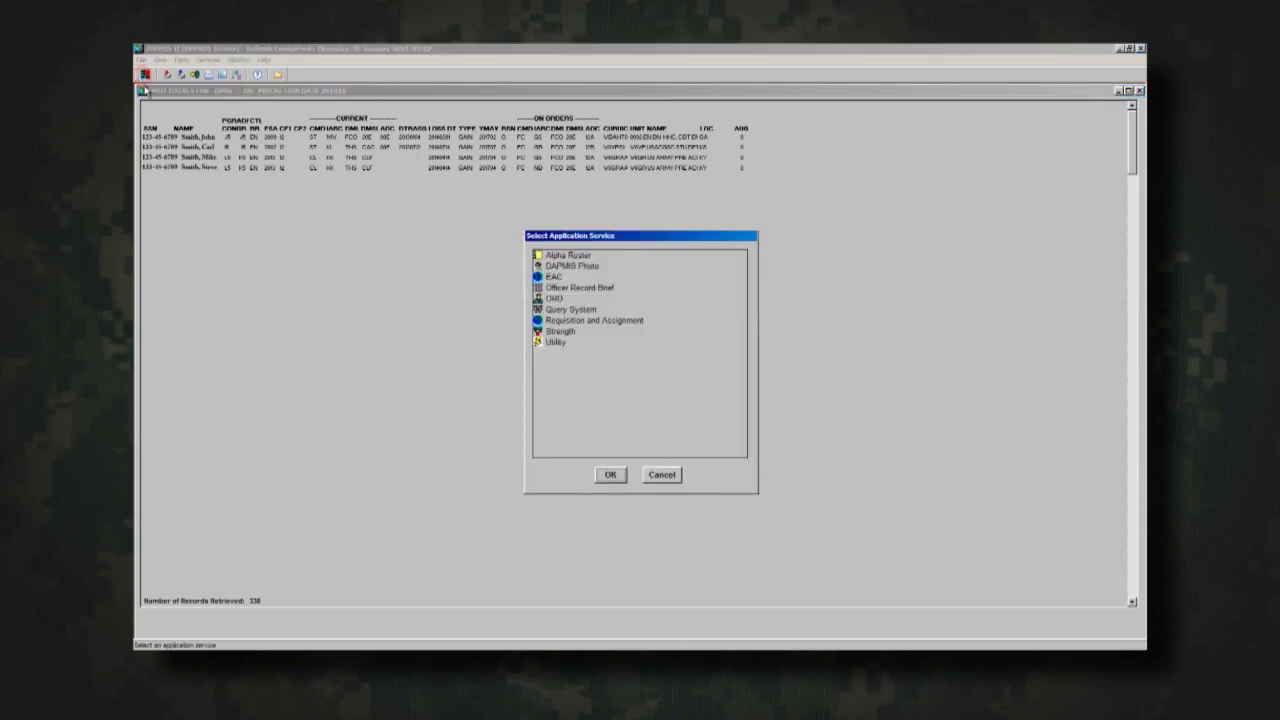
click(555, 342)
double_click(540, 343)
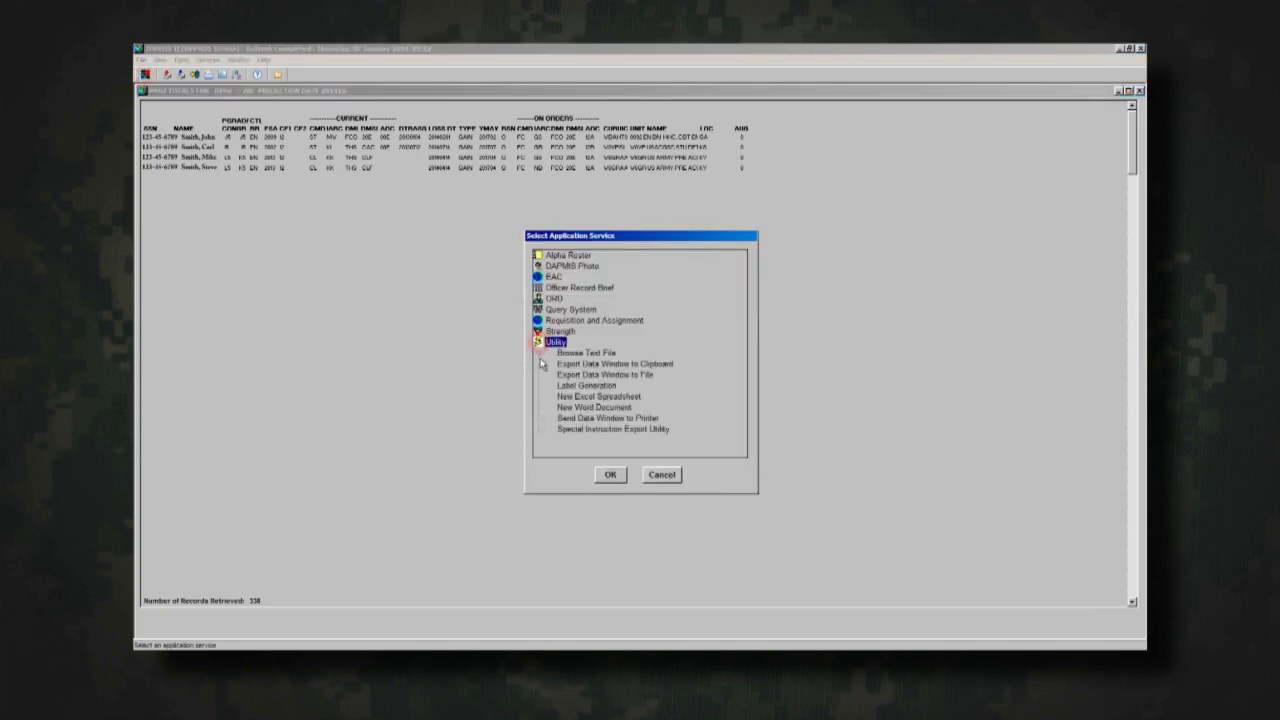
double_click(576, 397)
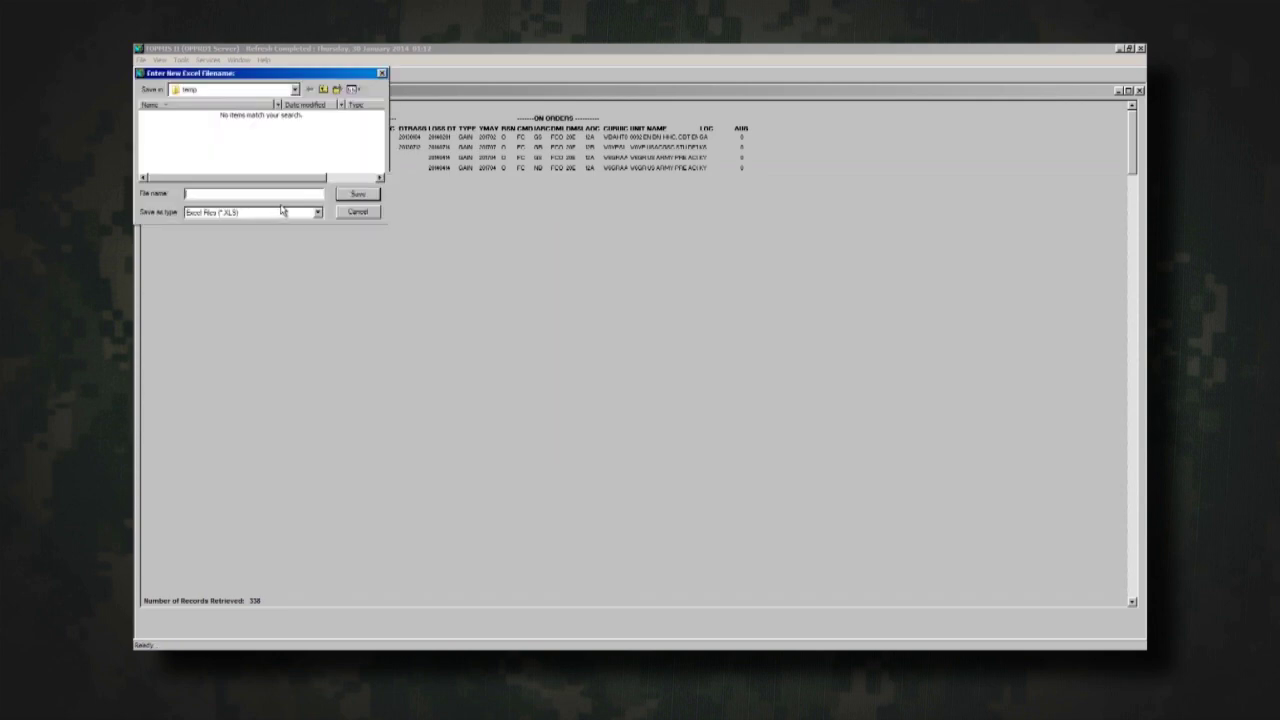
Save the new Excel spreadsheet as 182 on the Desktop and close the PROJ listing.
text(182)
click(295, 89)
click(279, 104)
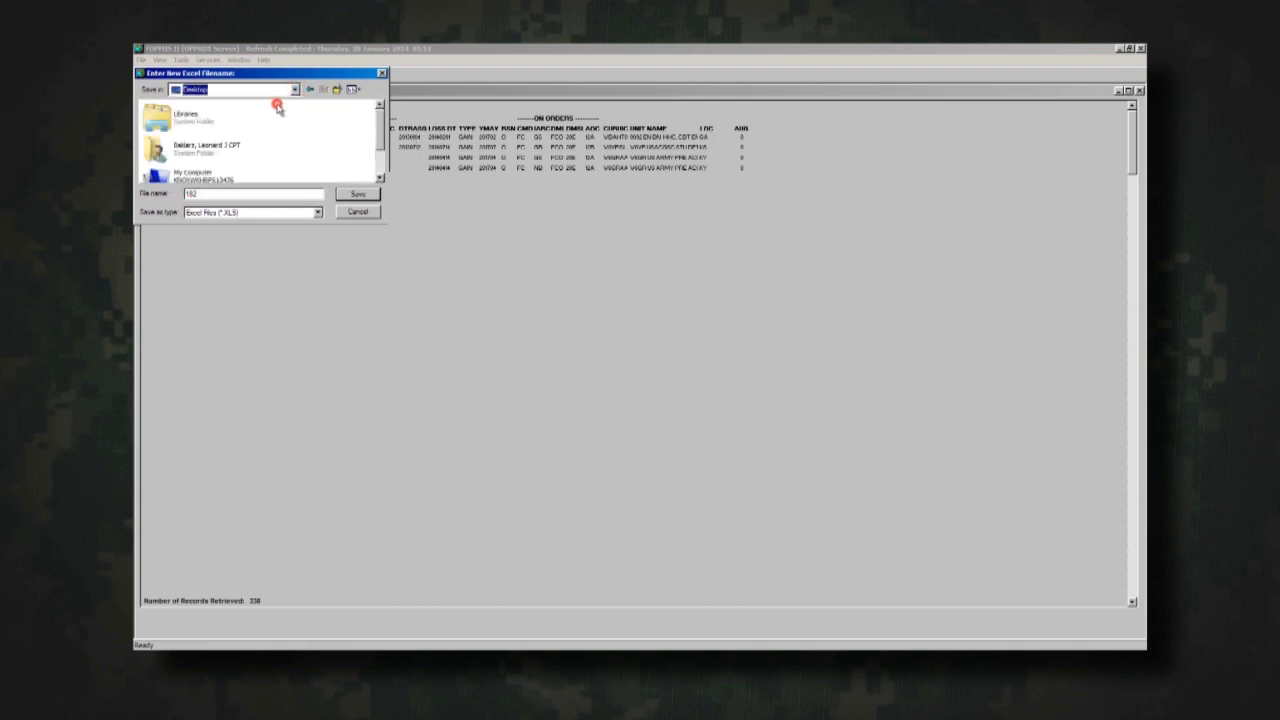
click(358, 195)
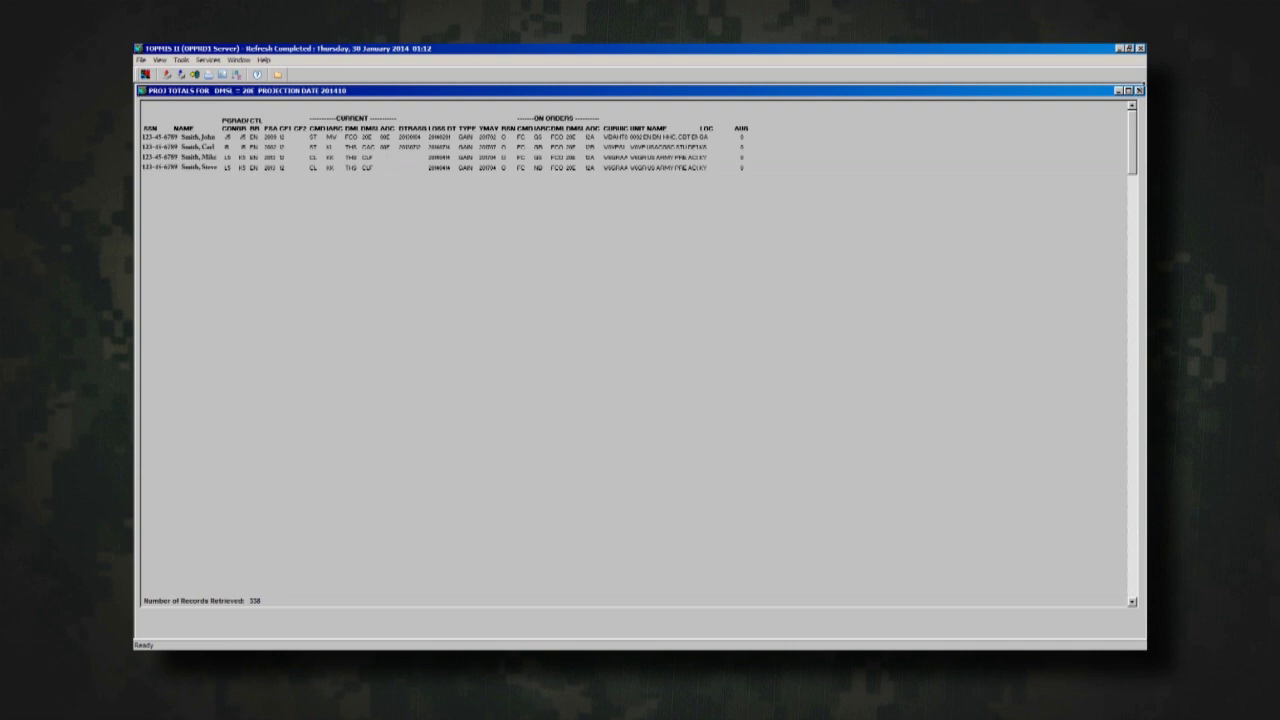
click(1139, 90)
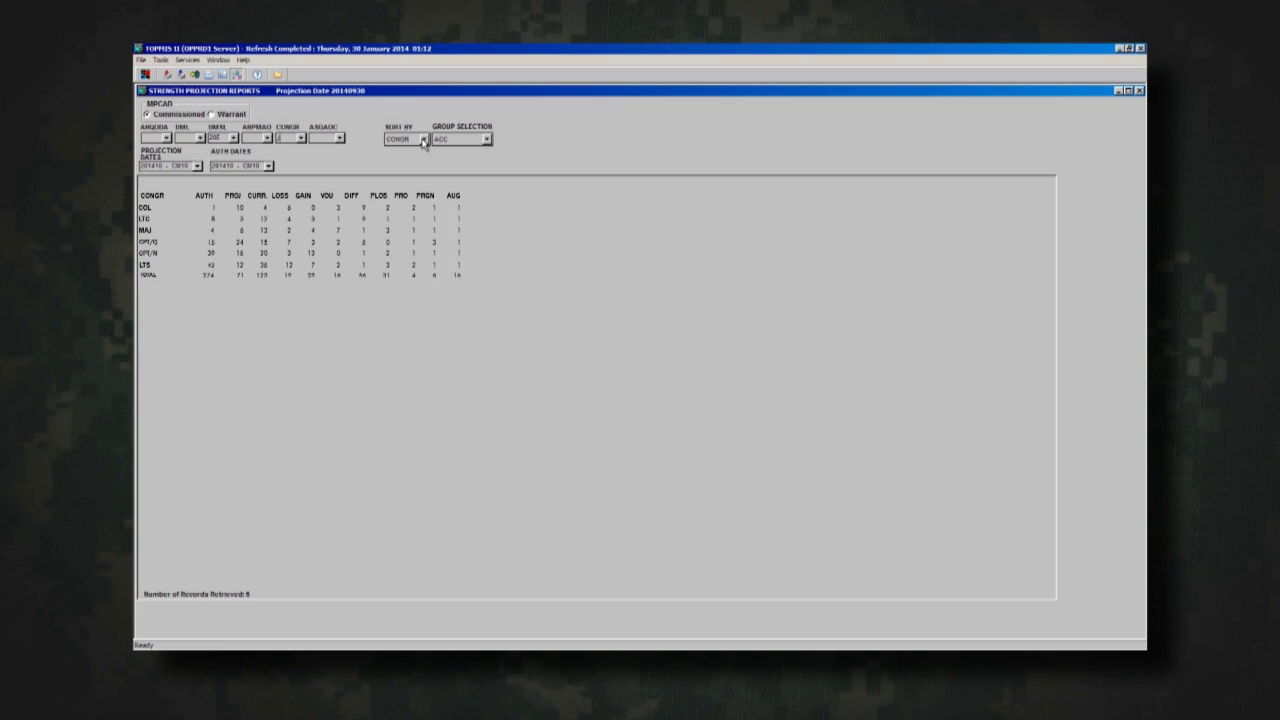
Set the strength projection report's sort to ASGAOC and retrieve the report.
click(423, 140)
click(417, 175)
click(197, 73)
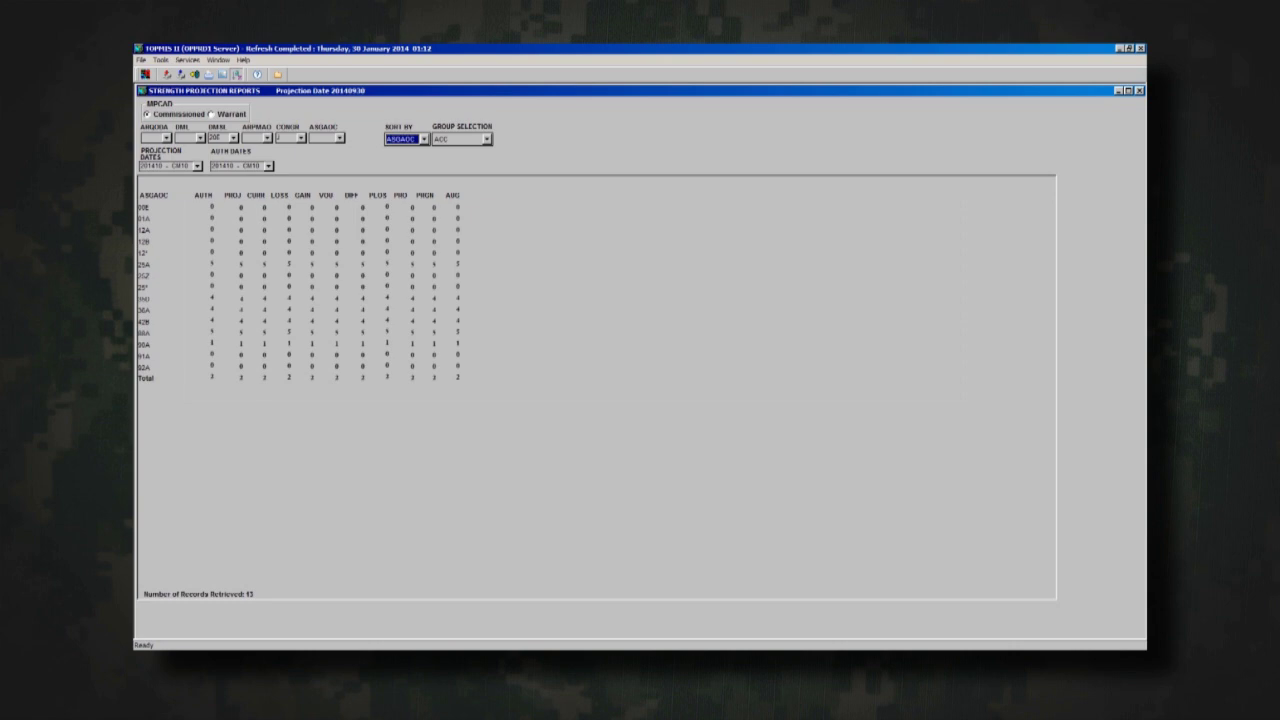
Open the PROJ listing for ASGAOC 35D and view the first officer's 15 - Strength Management record using the listing's data.
click(241, 301)
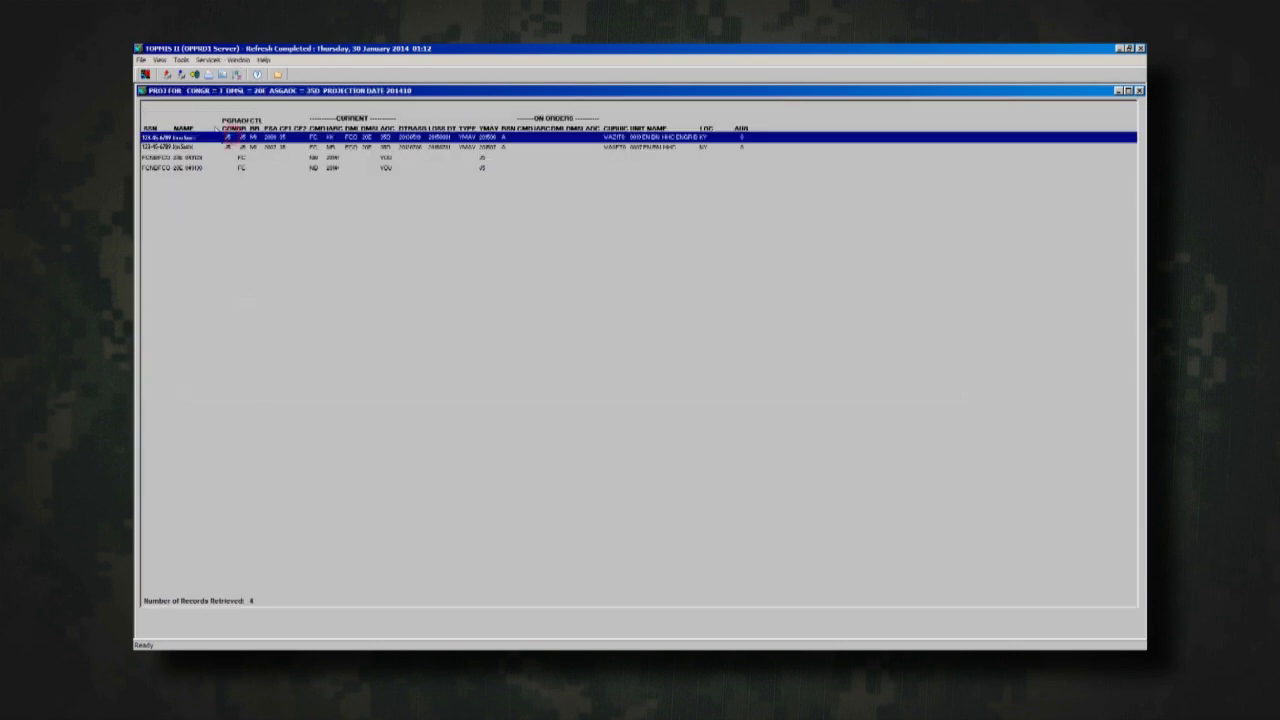
click(145, 75)
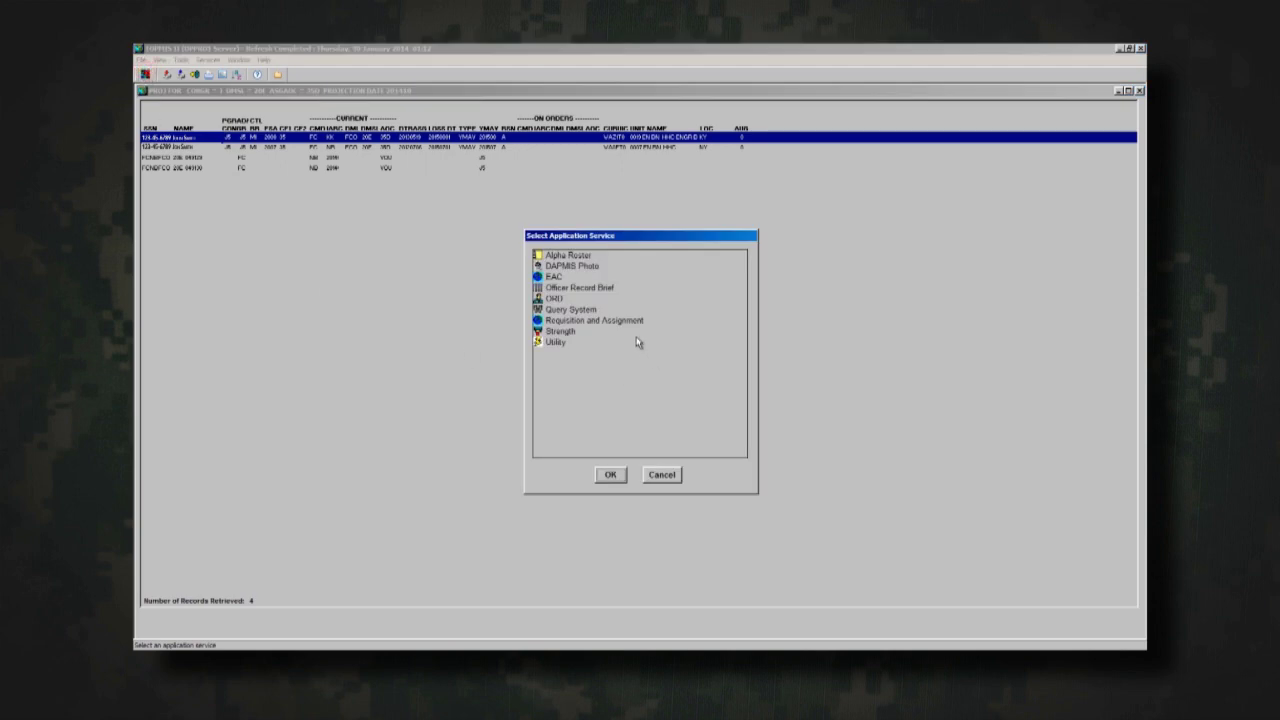
double_click(556, 298)
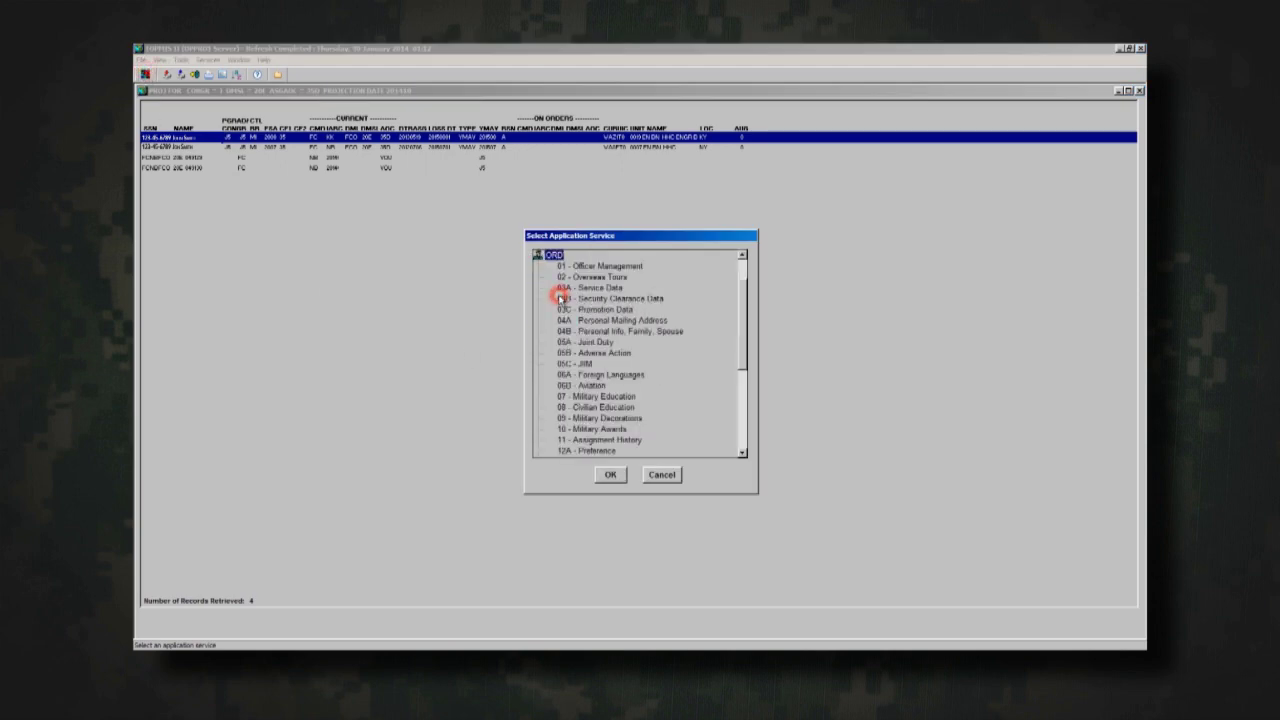
scroll(565, 352, down, 2)
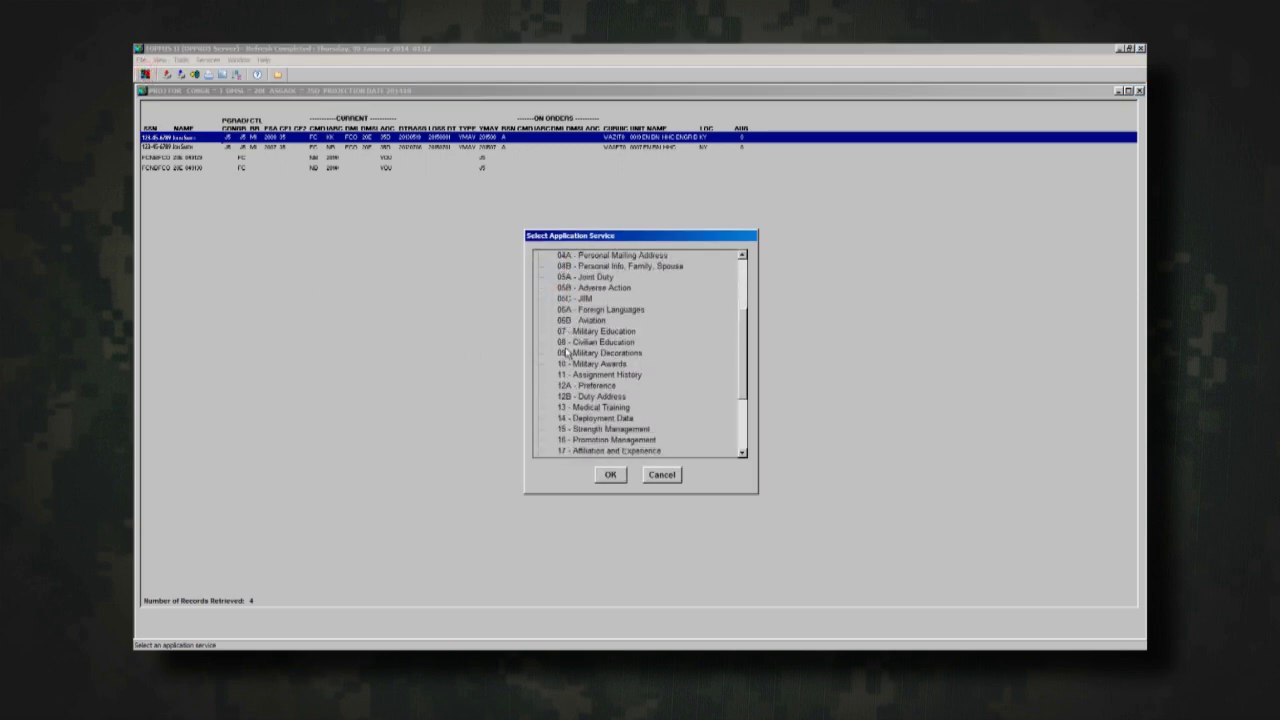
click(575, 429)
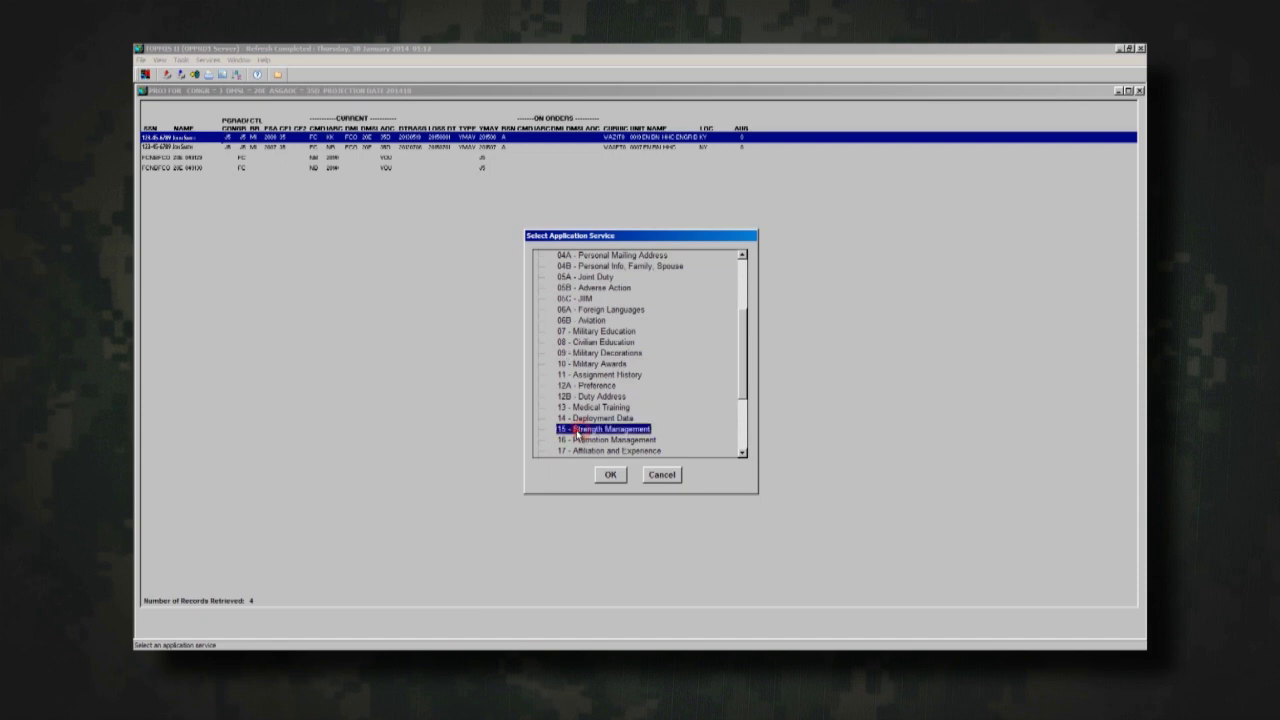
double_click(576, 430)
click(630, 391)
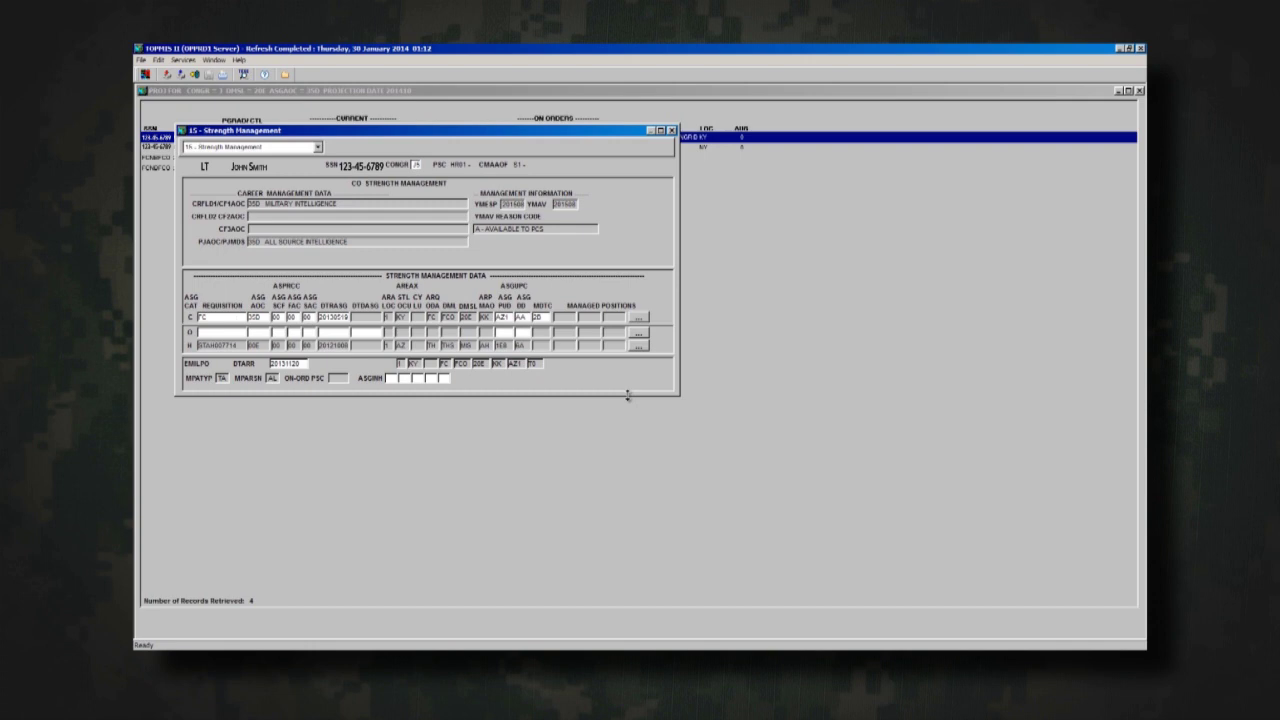
Close the officer's record and the PROJ listing, then retrieve the strength projection report for ASGAOC 25 sorted by CONGR.
click(671, 130)
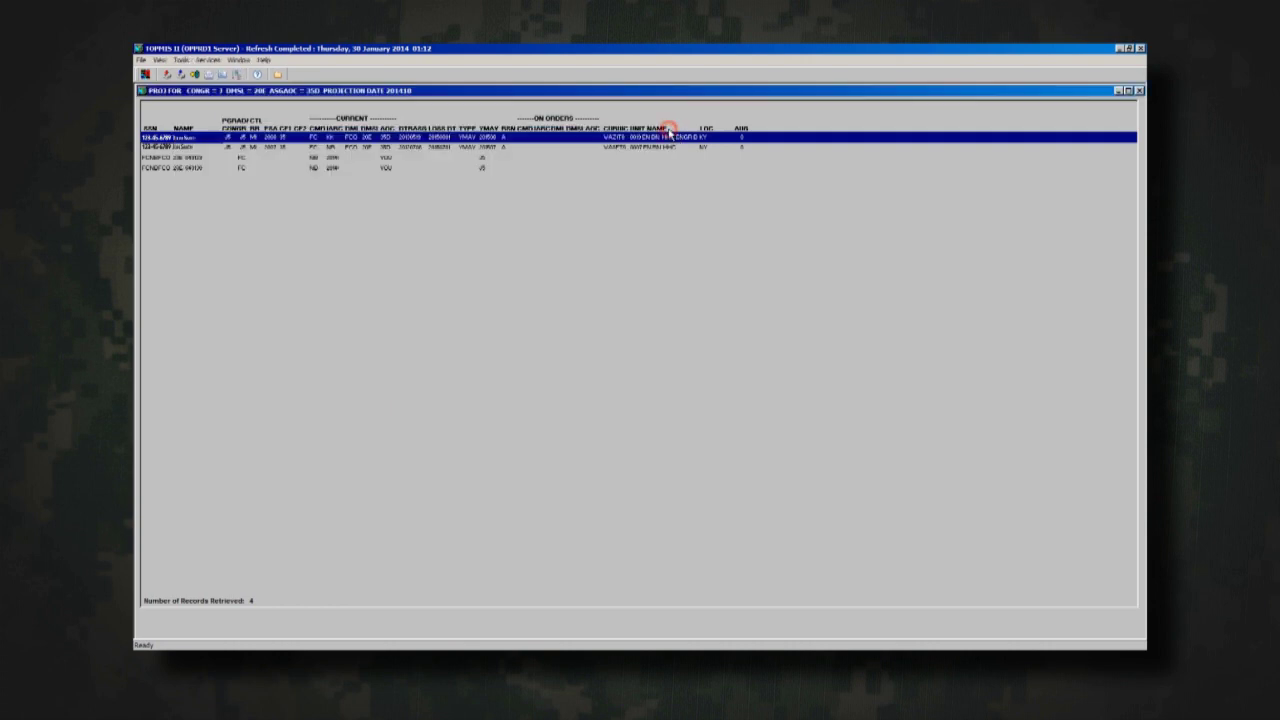
click(1139, 90)
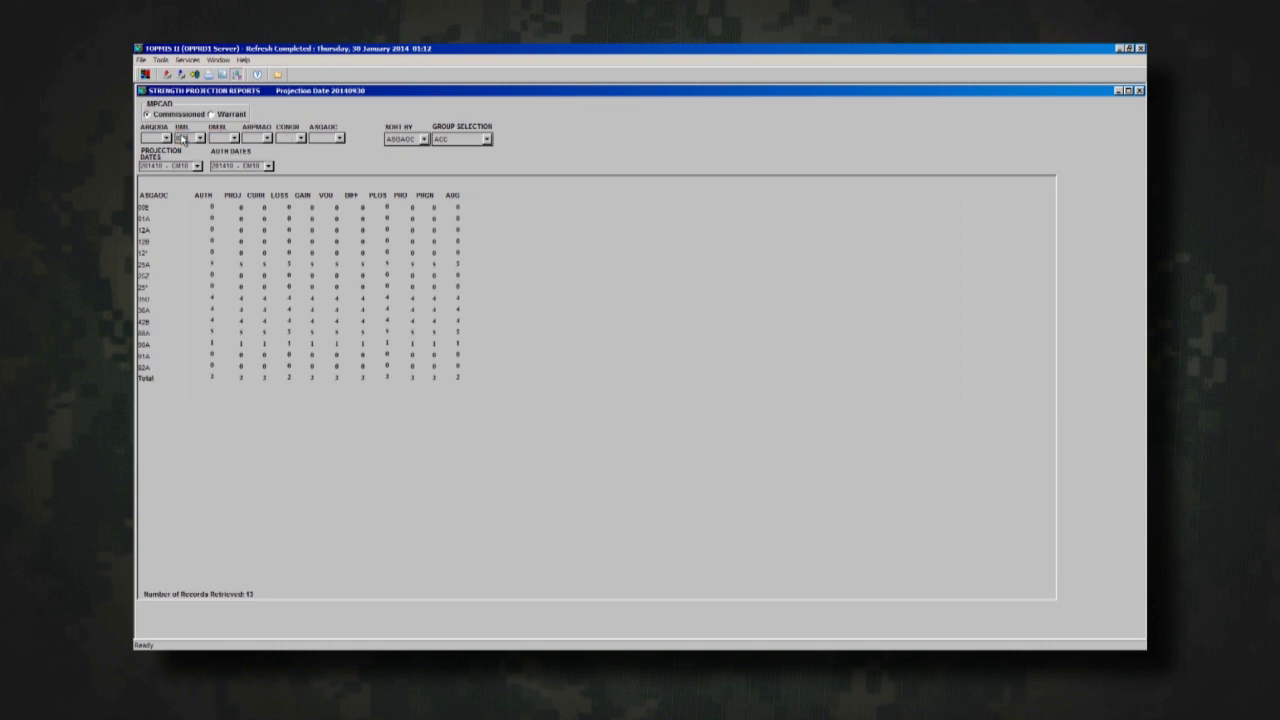
click(326, 139)
text(25)
click(423, 140)
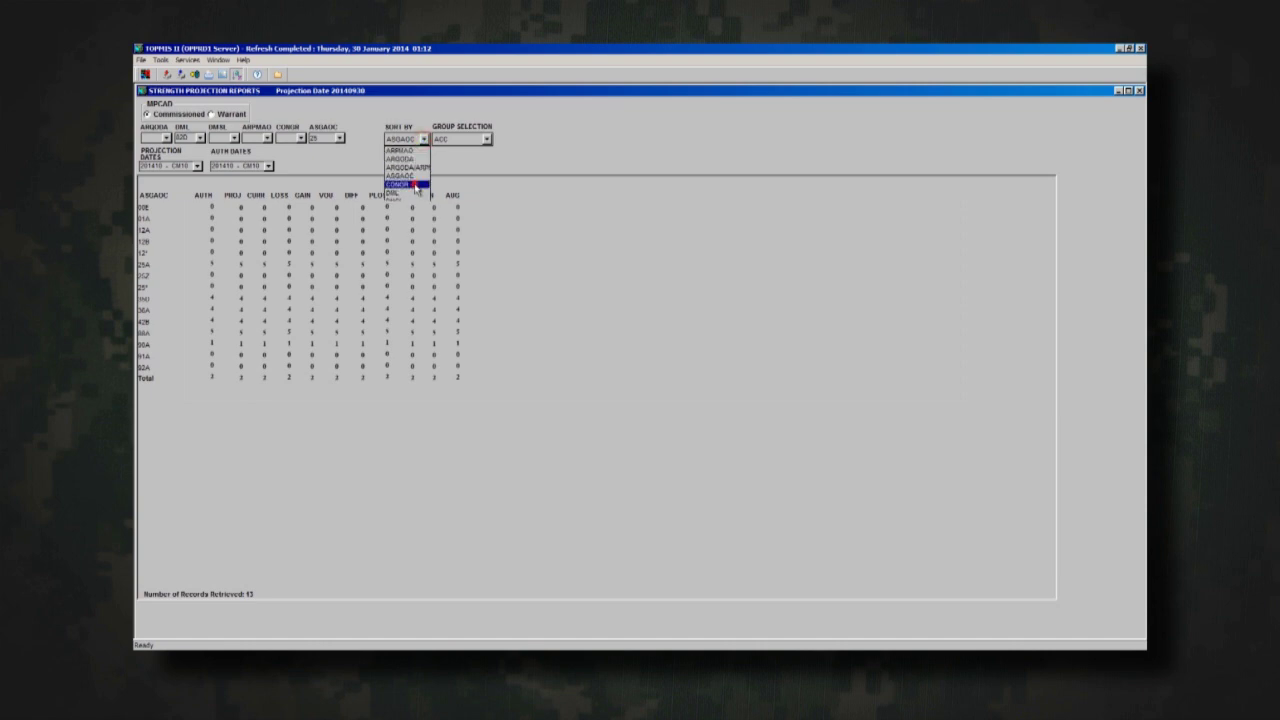
click(414, 184)
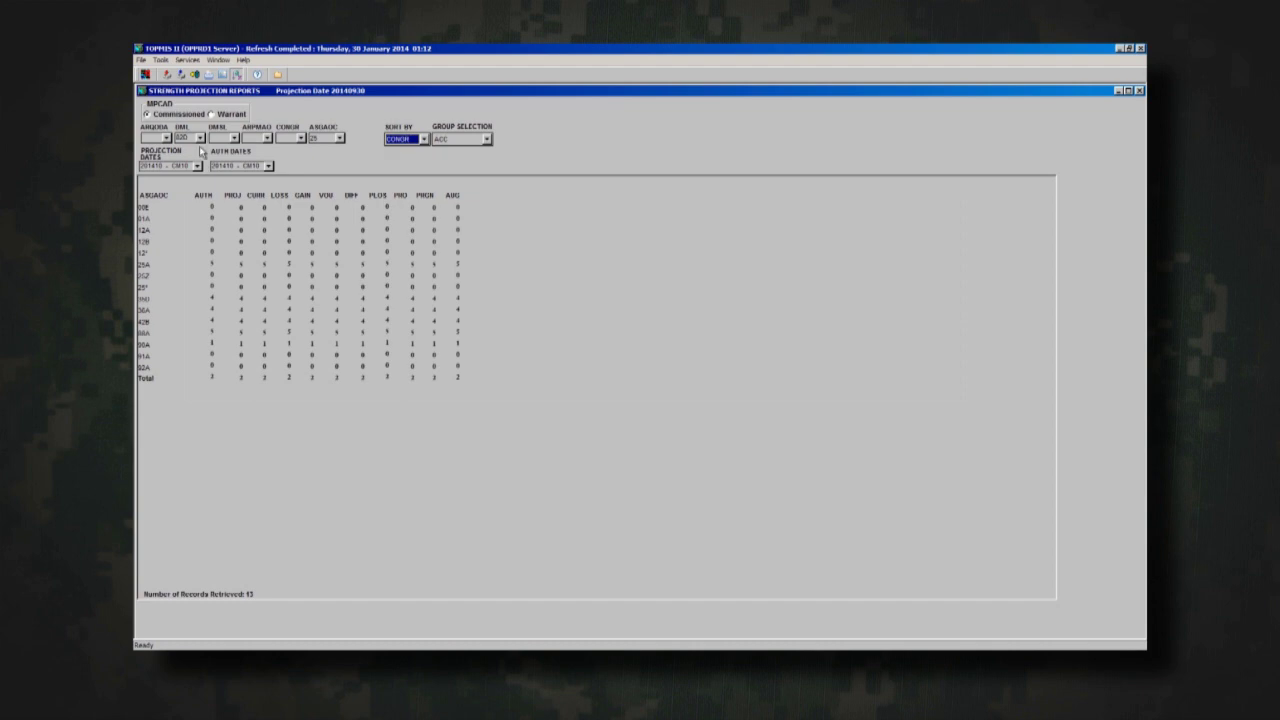
click(195, 75)
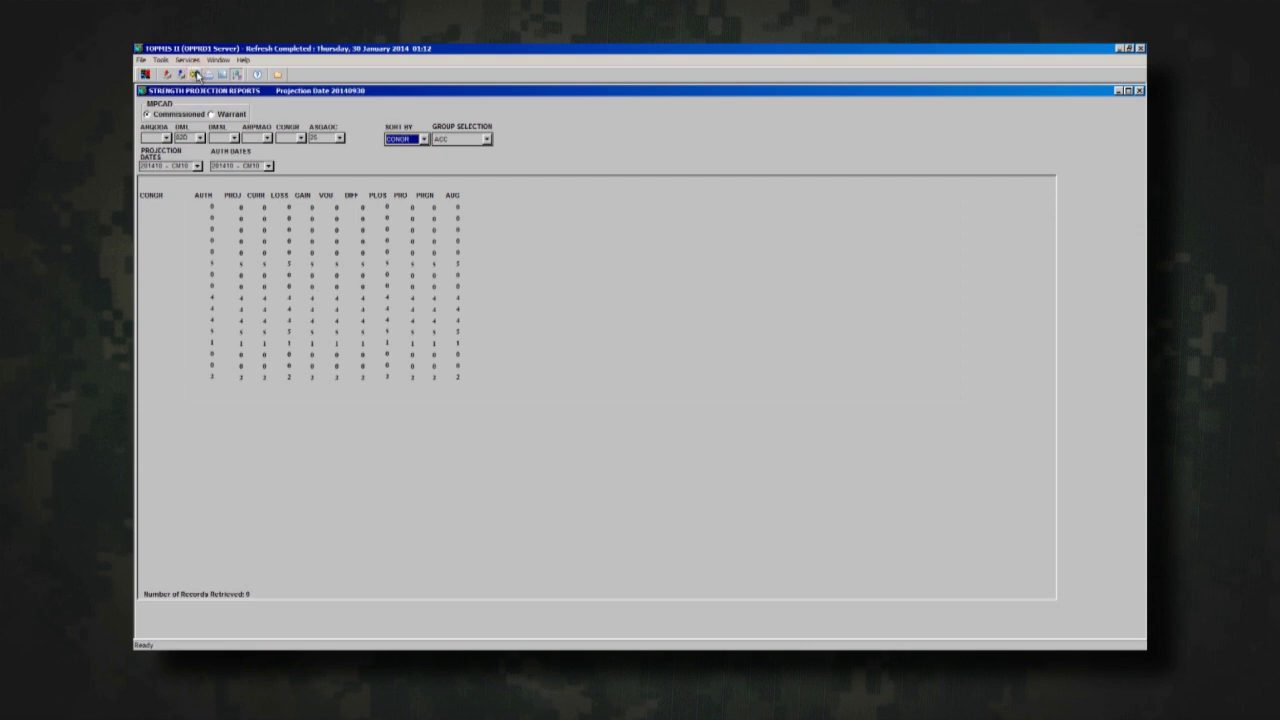
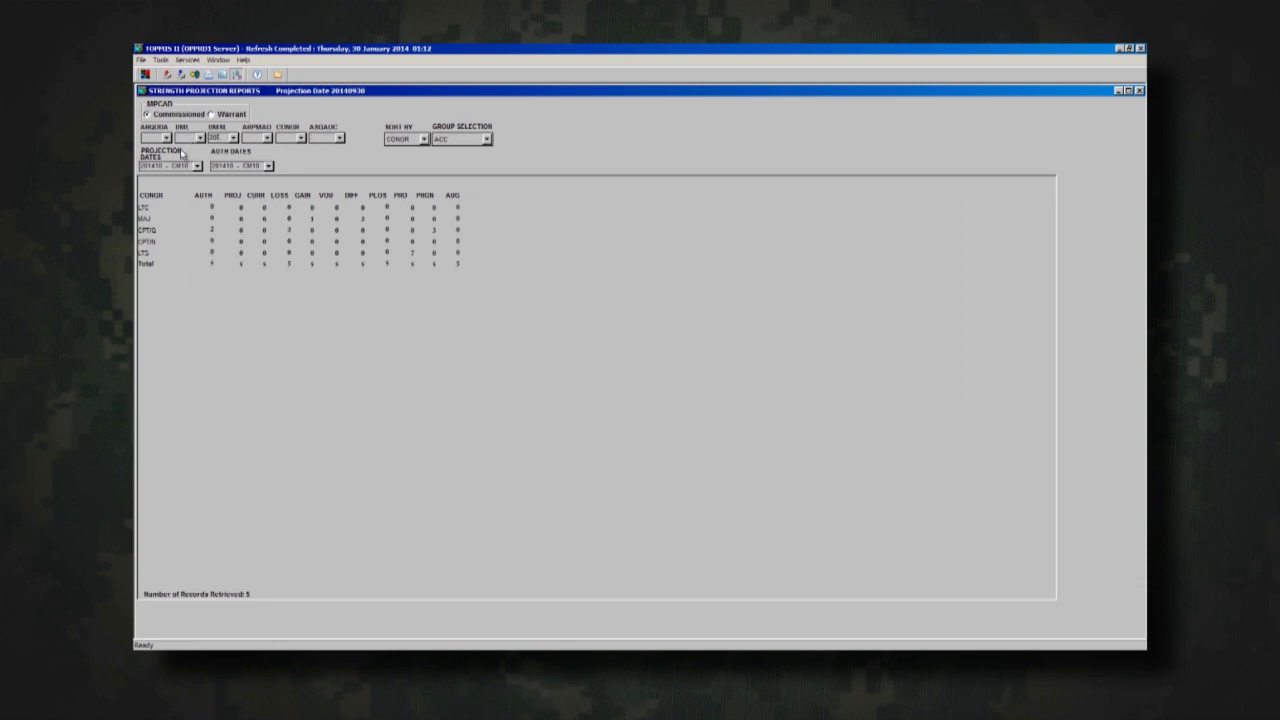
Set the strength projection report's sort to ARPMAO and group selection to COMBINED, and retrieve the report.
click(424, 139)
click(405, 150)
click(445, 139)
click(450, 168)
click(195, 76)
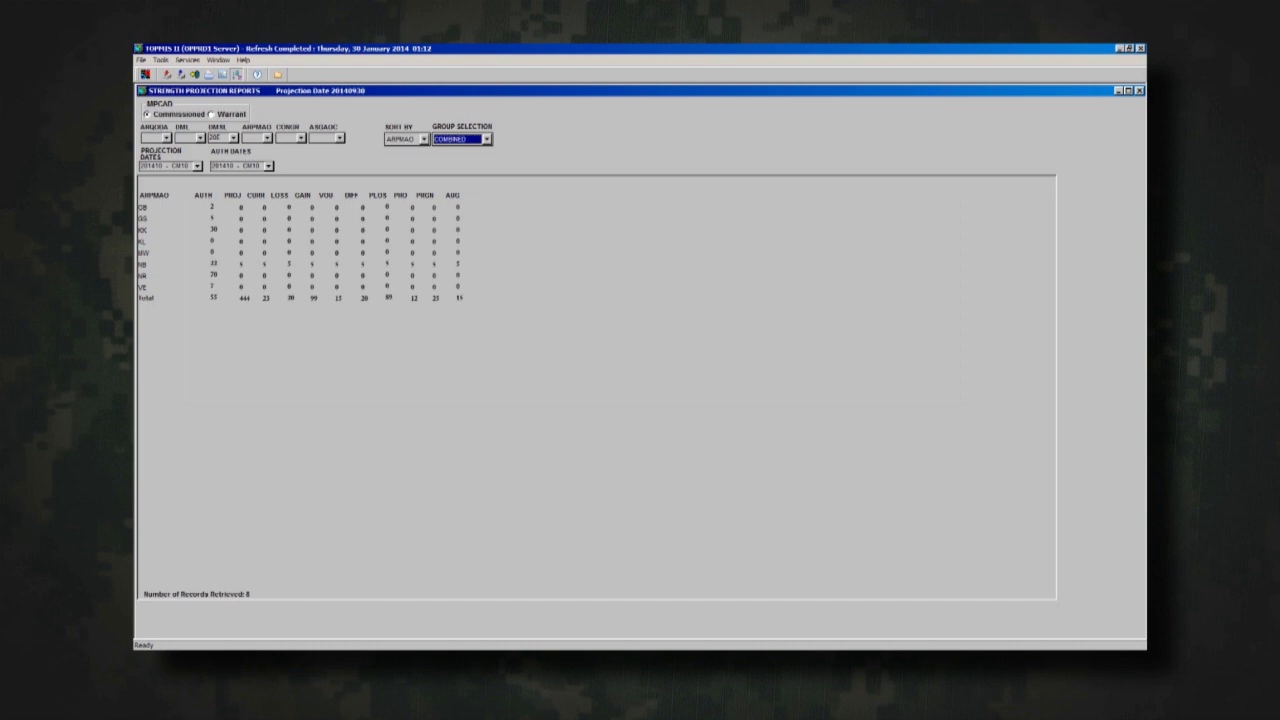
Look up the location that ARPMAO code VE stands for in the list of codes.
click(250, 139)
text(M)
click(266, 138)
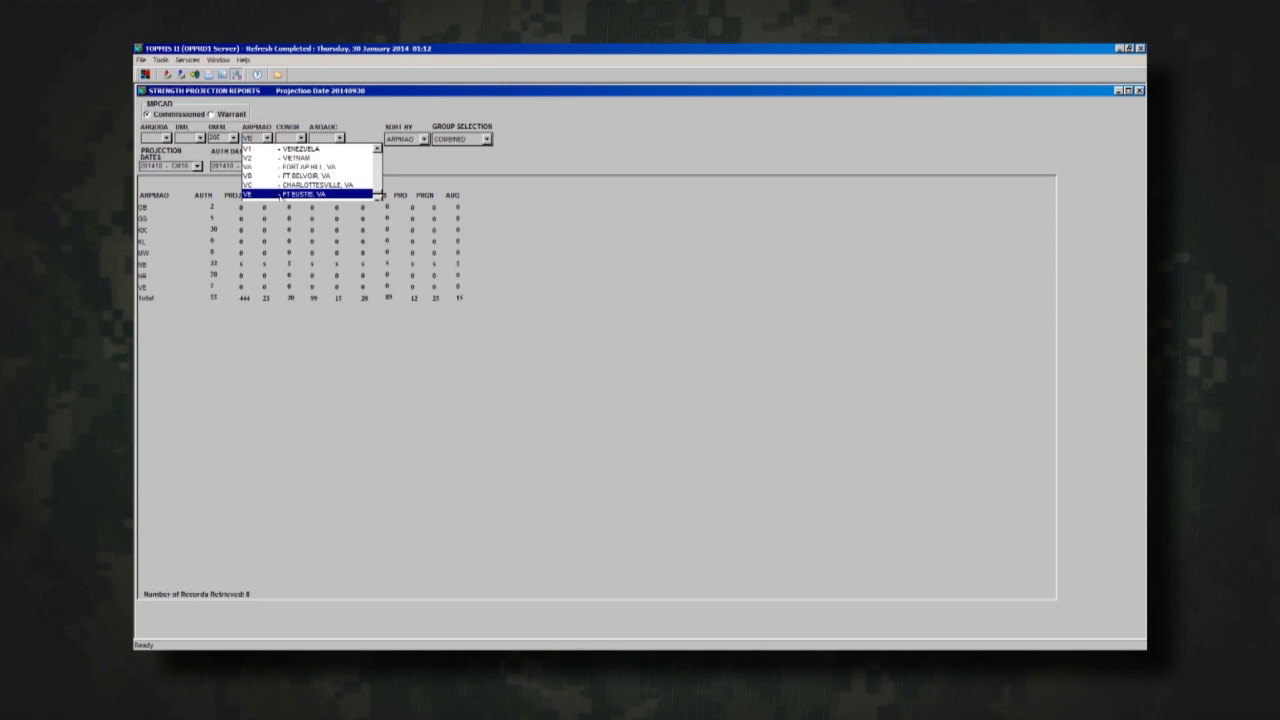
click(392, 165)
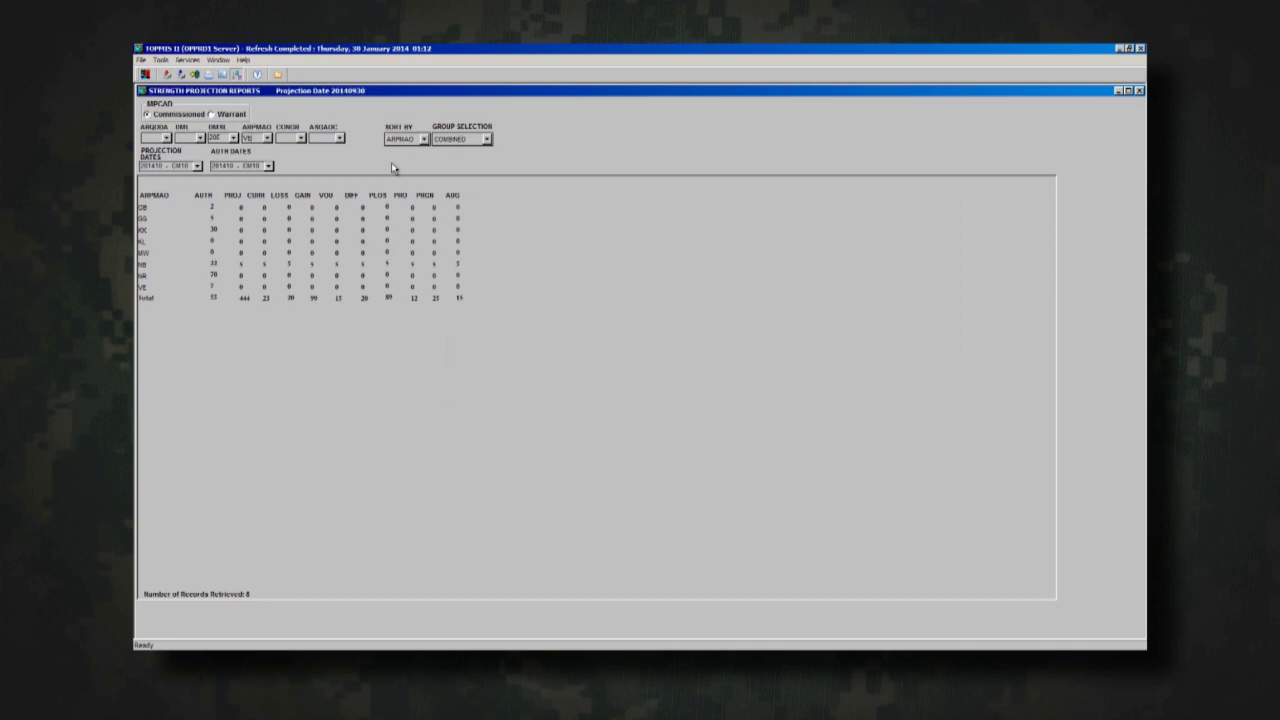
Set the report's ARQODA filter to FC, clear DMSL, and set ARPMAO to NB and ASGAOC to 35.
click(155, 139)
key(Tab)
key(Delete)
key(Tab)
text(NB)
Set the report's sort to DMSL and group selection to ACC, and retrieve the report with the selected criteria.
click(424, 139)
click(412, 196)
click(453, 140)
click(449, 160)
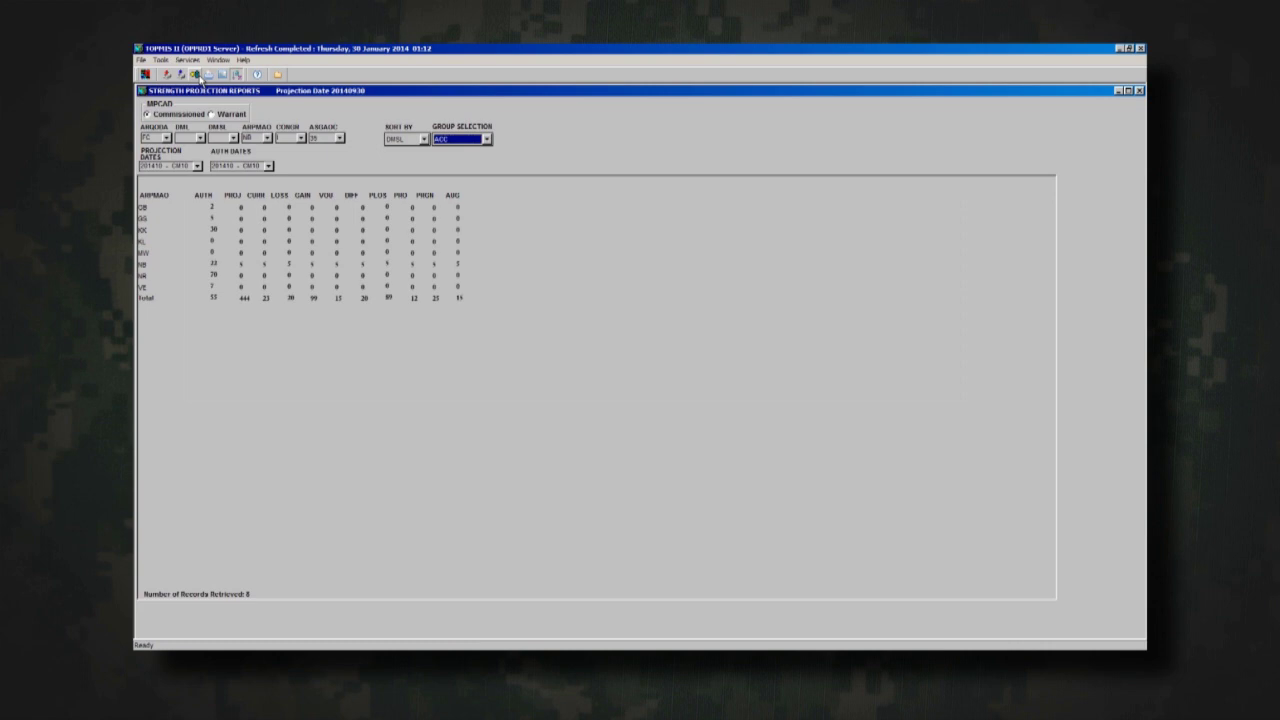
click(196, 75)
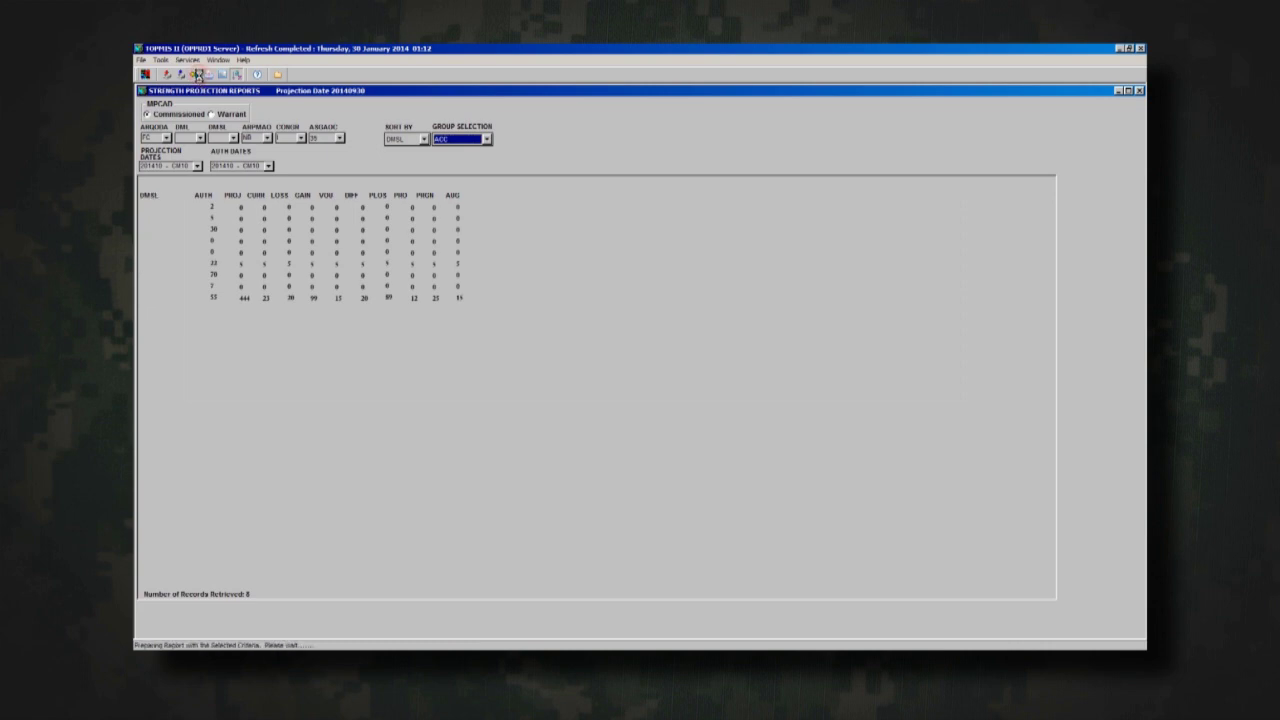